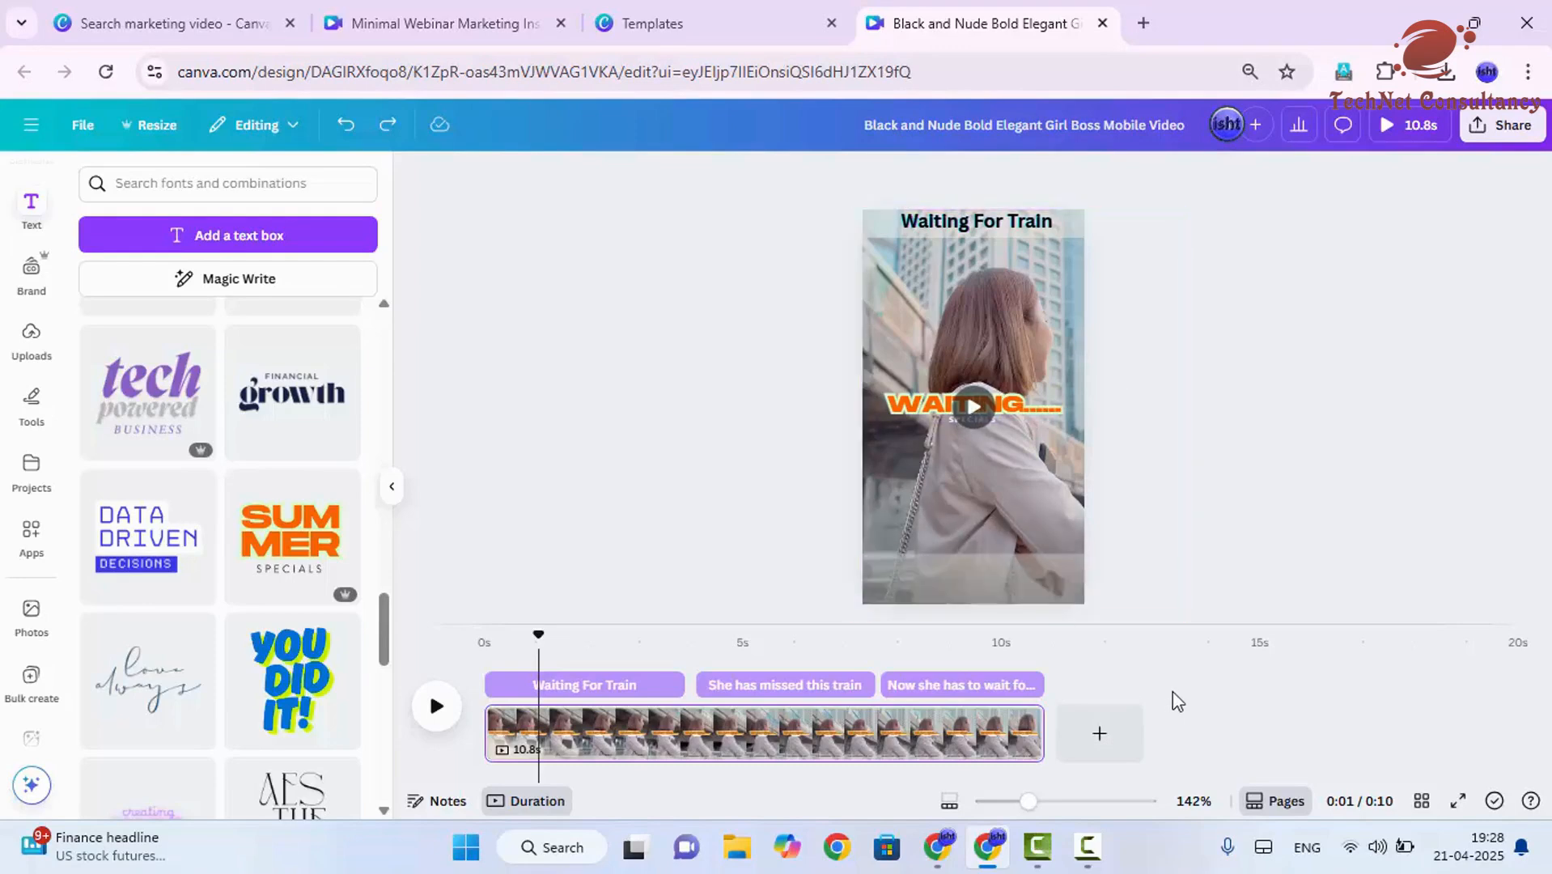
# - Copy the first page of the Minimal Webinar Marketing Instagram Reel design and paste it after page 1 of the Girl Boss Mobile Video
pyautogui.click(981, 728)
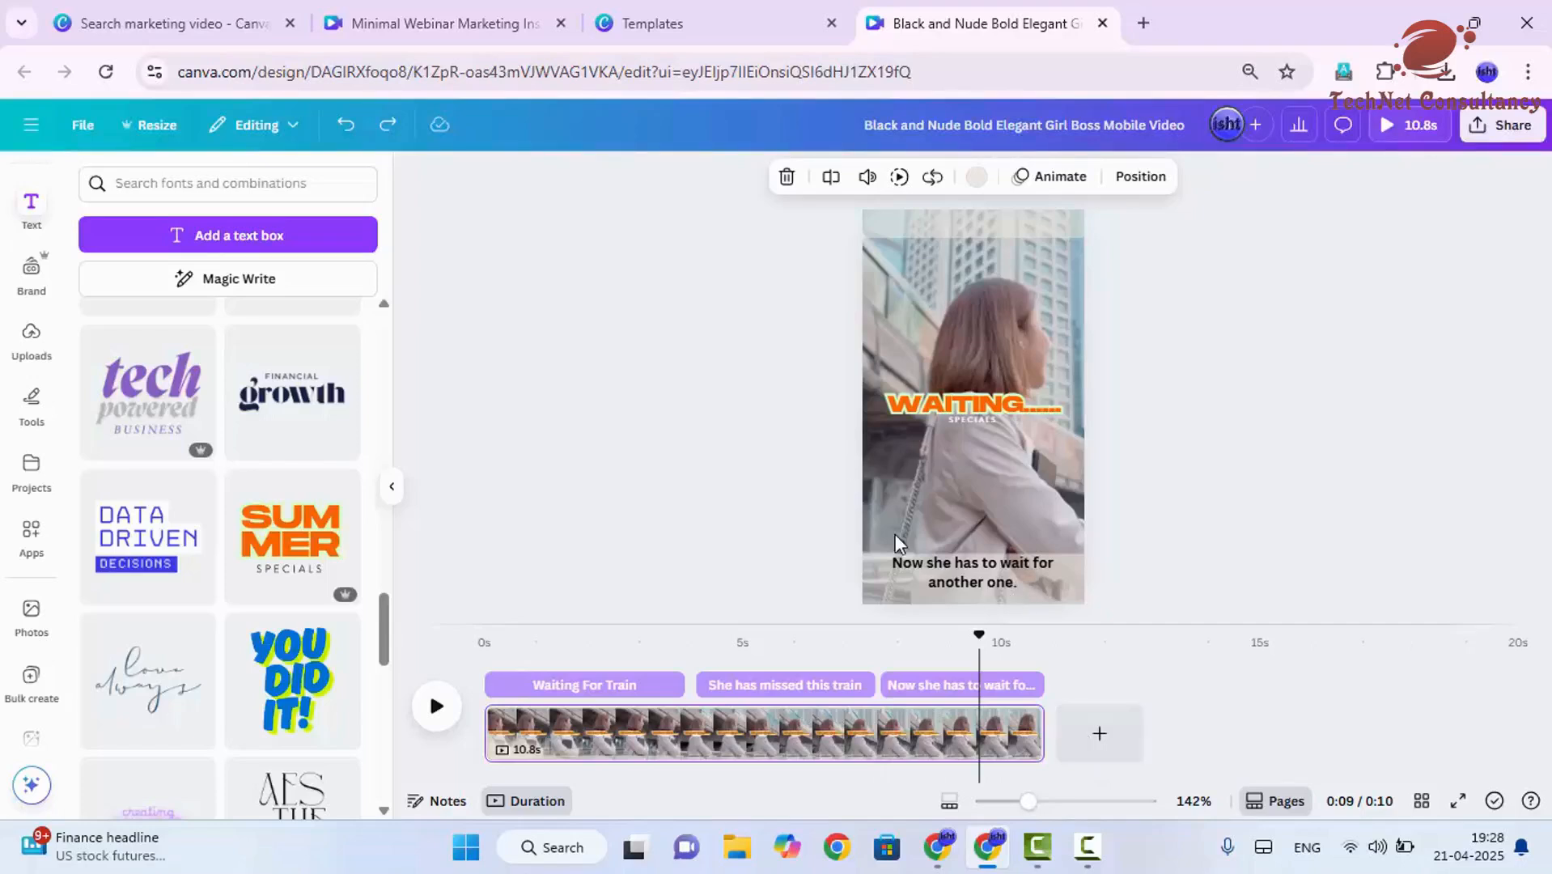
pyautogui.hotkey('ctrl', '2')
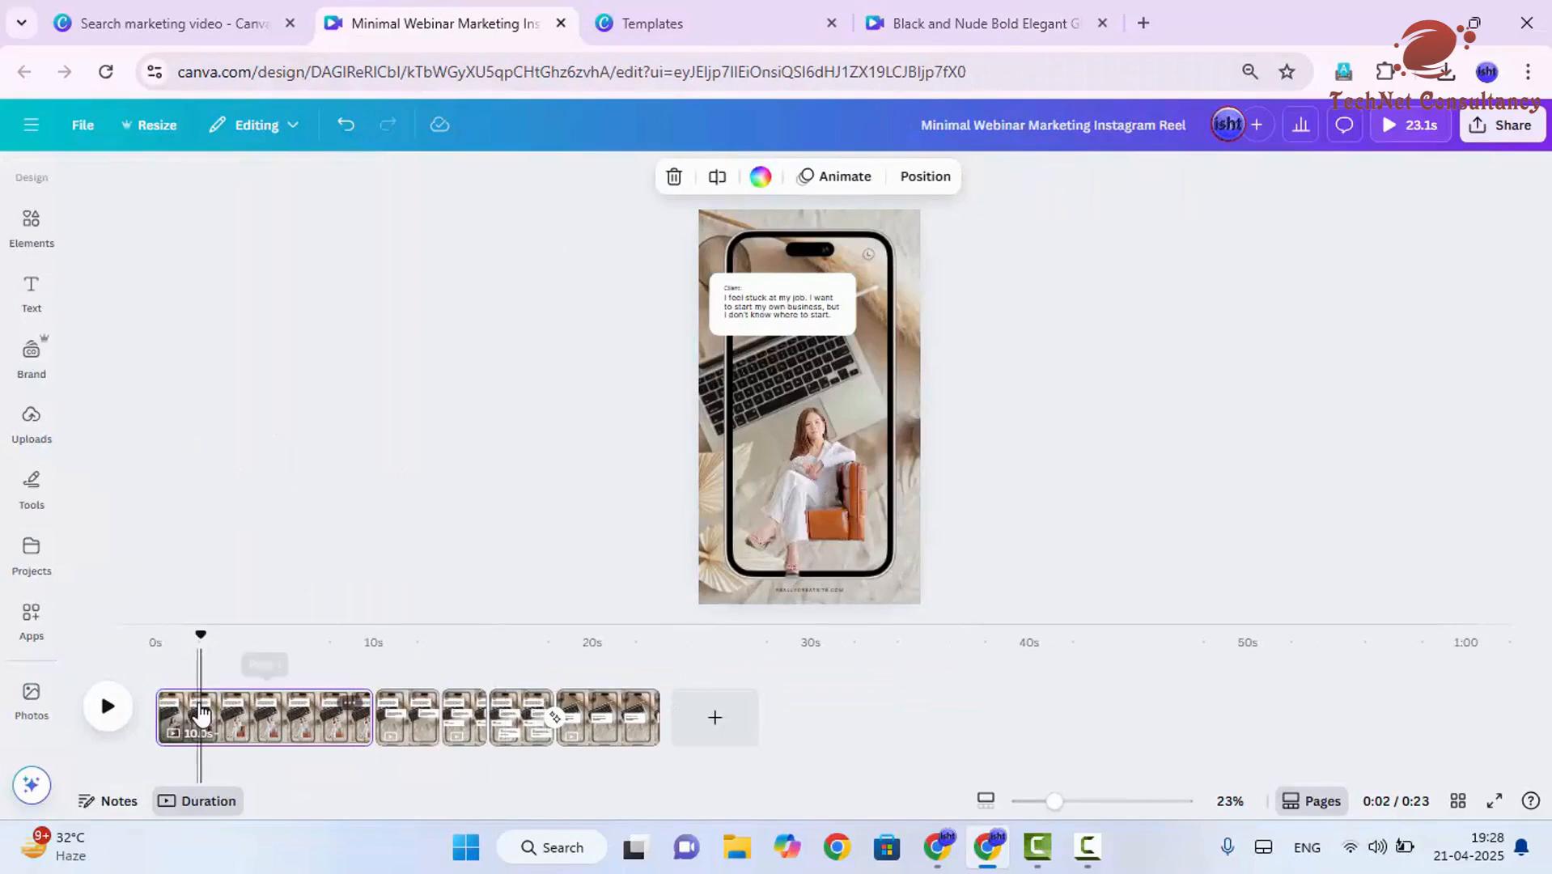
pyautogui.rightClick(211, 715)
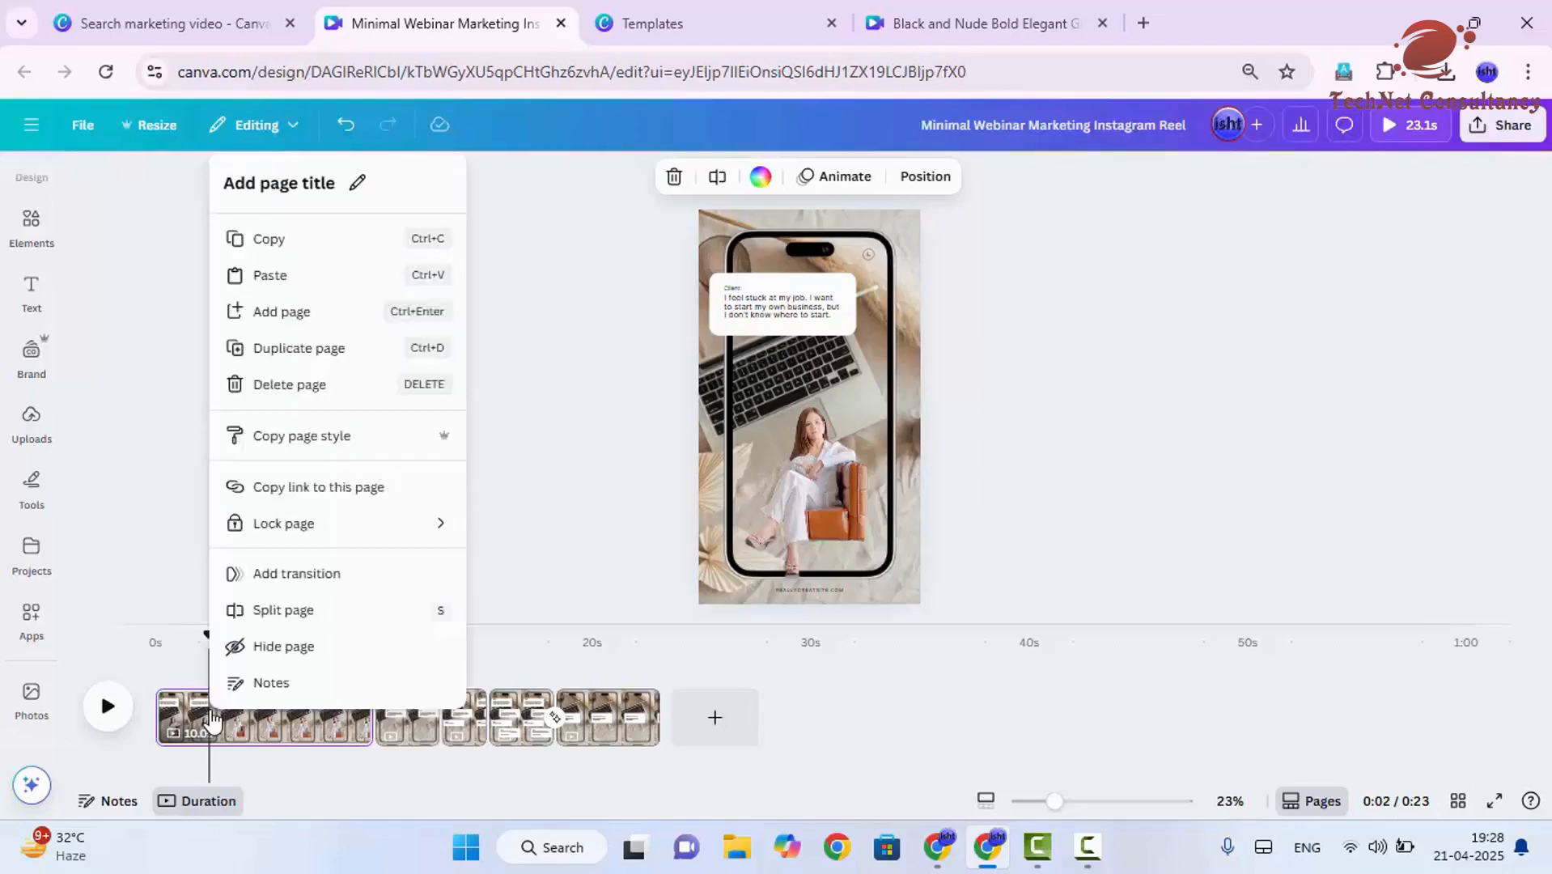
pyautogui.click(336, 240)
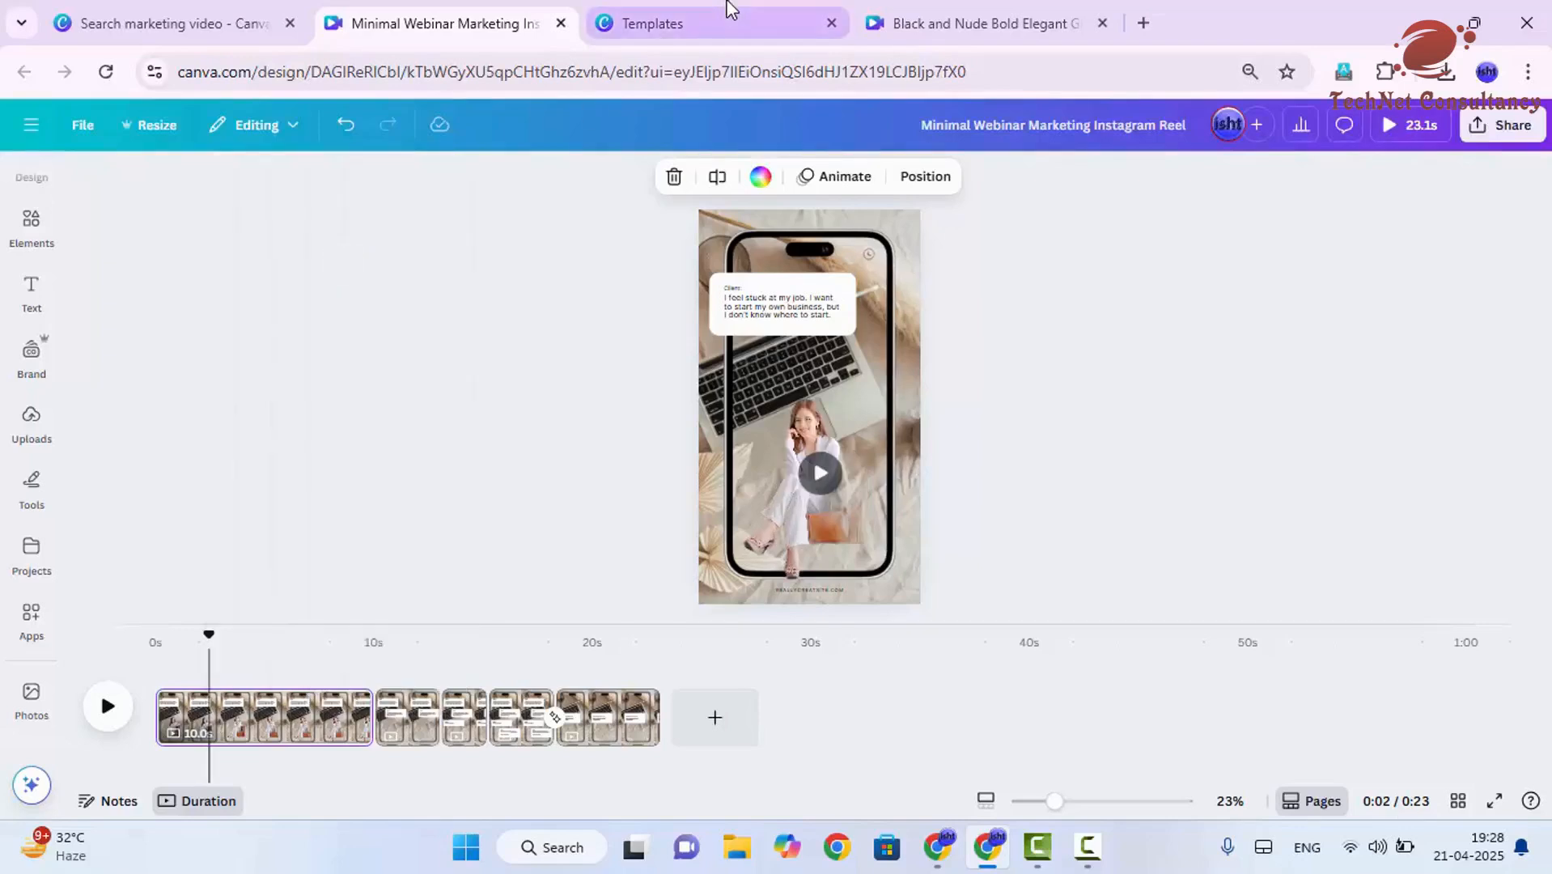
pyautogui.click(997, 14)
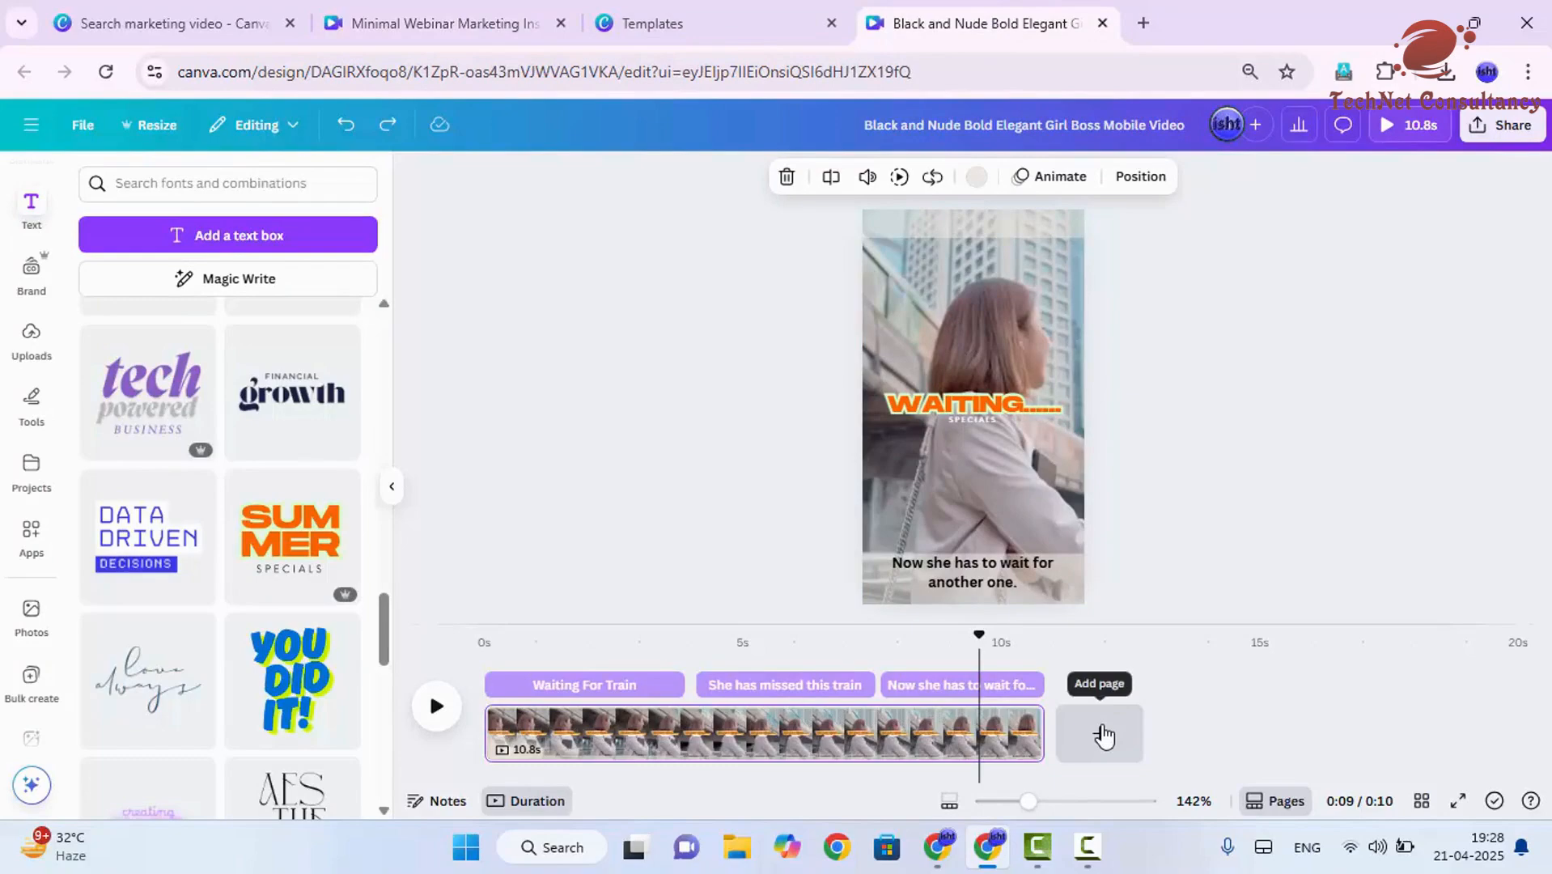
pyautogui.hotkey('ctrl', 'v')
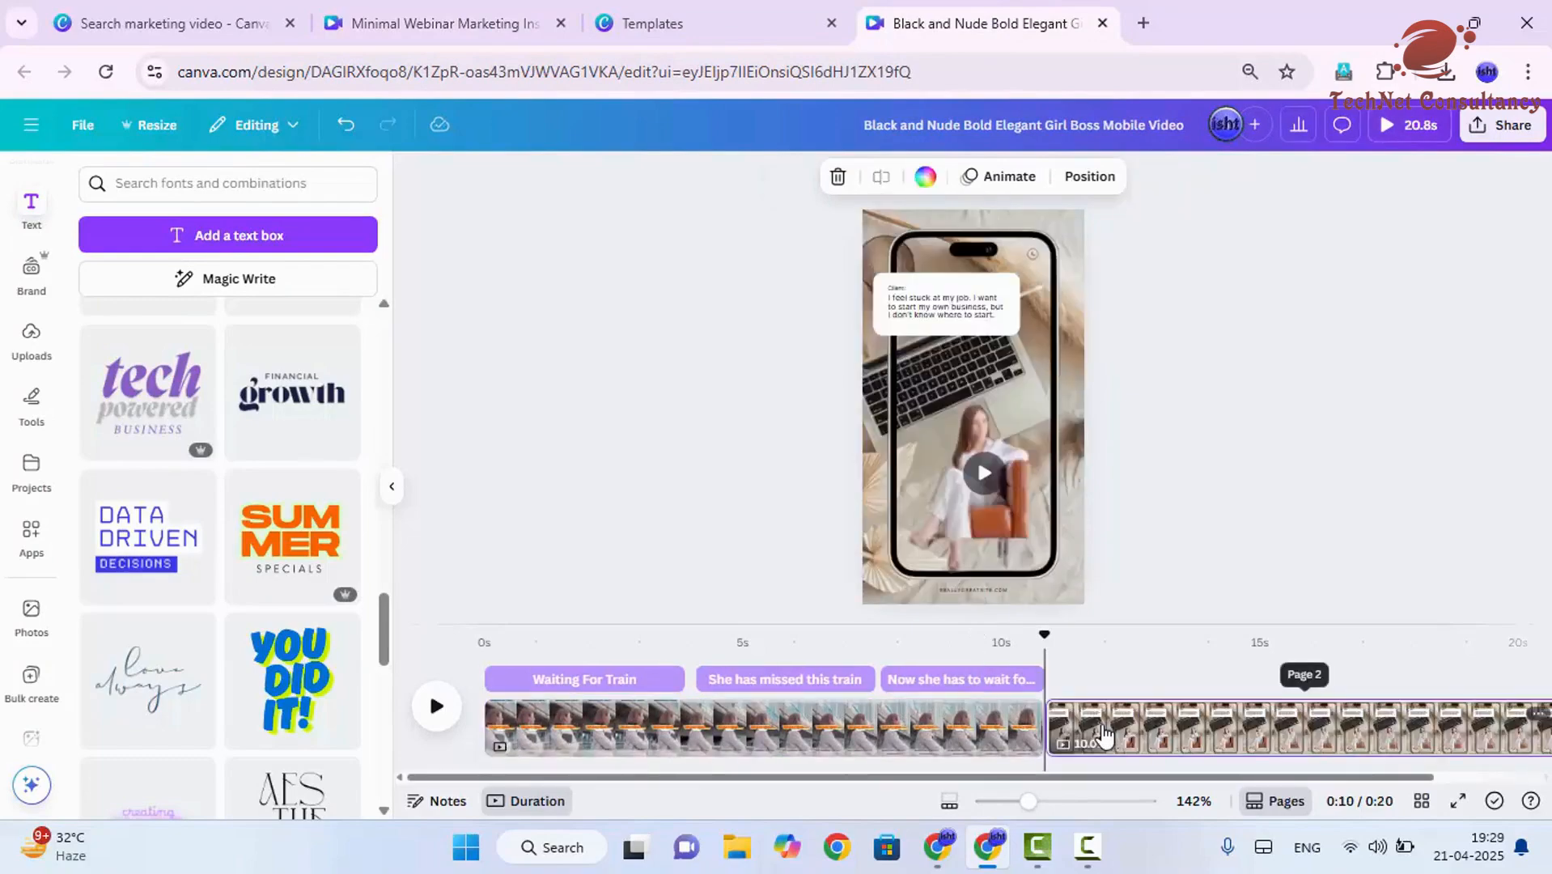
pyautogui.click(1143, 678)
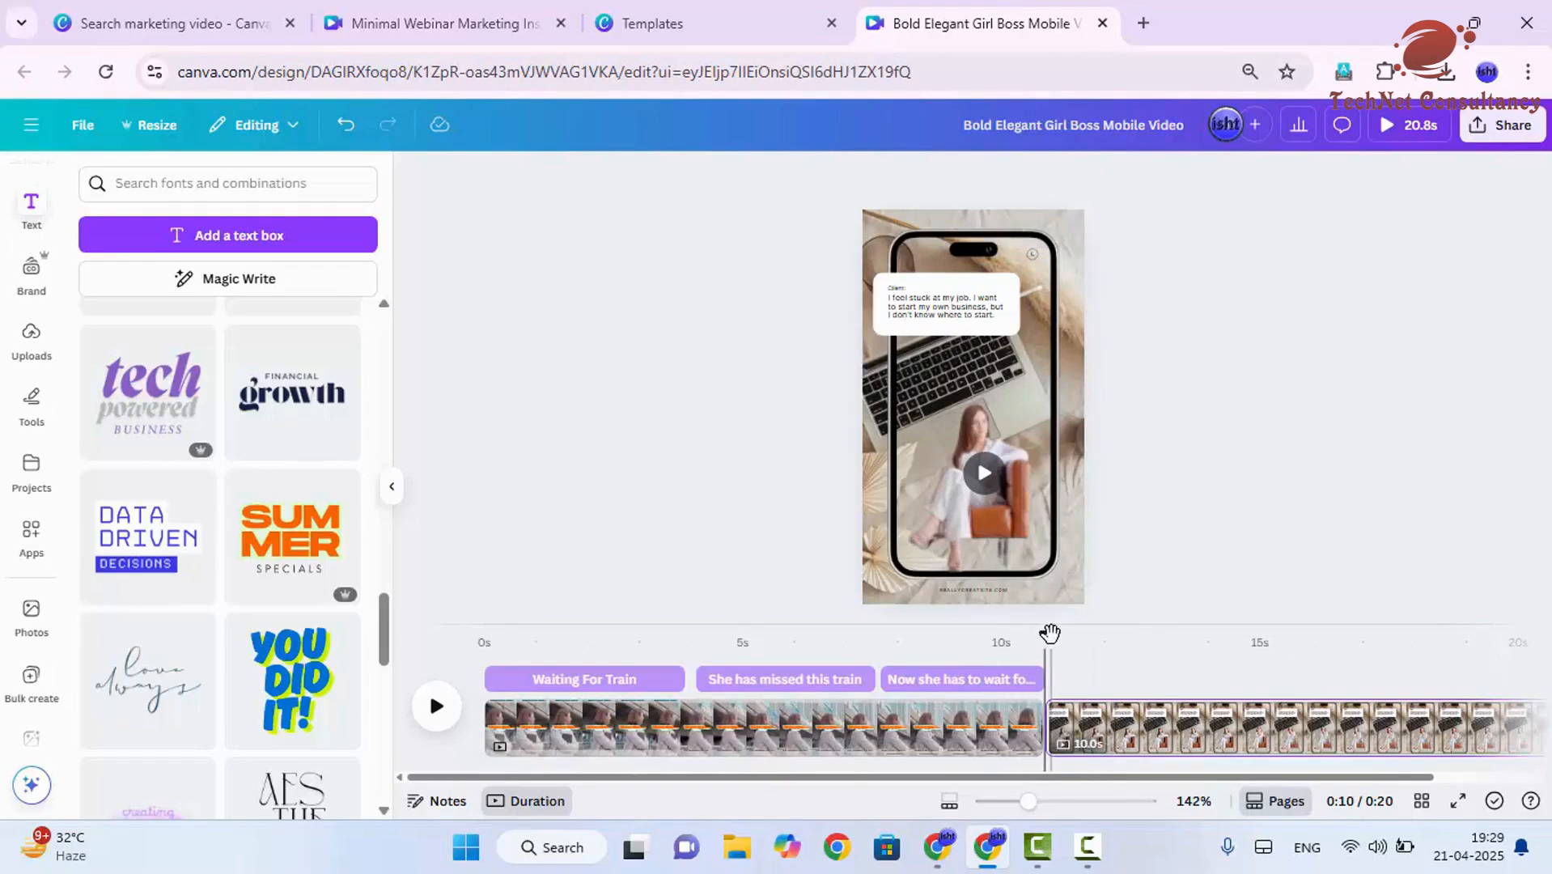
# - Play the video from near the end of page 1 into page 2 to check how the pages follow on, and pause it
pyautogui.moveTo(1050, 633); pyautogui.dragTo(966, 643)
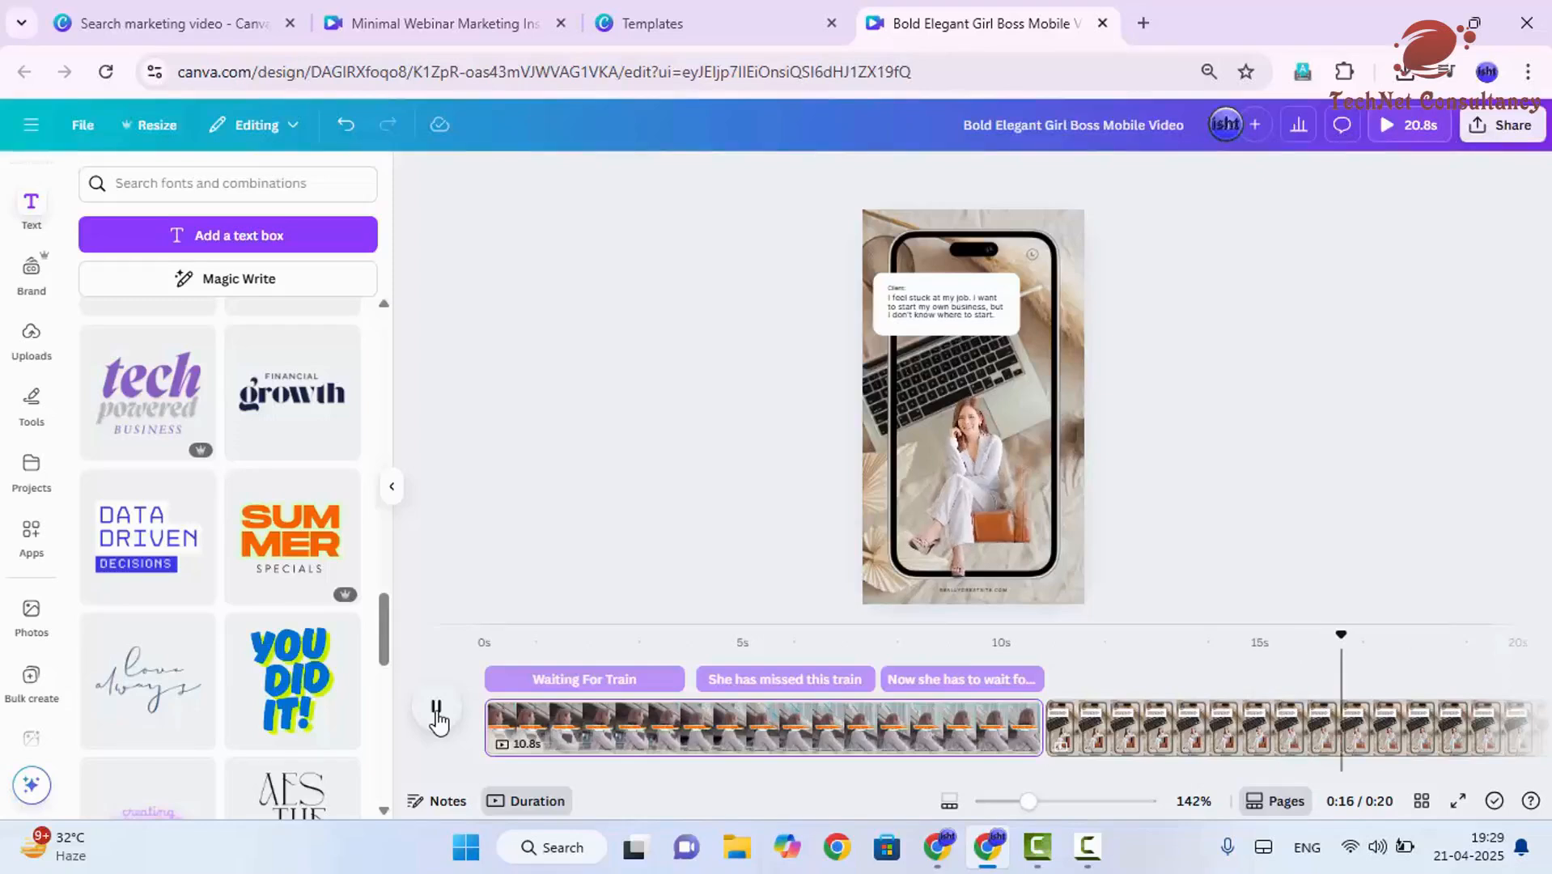
pyautogui.click(436, 712)
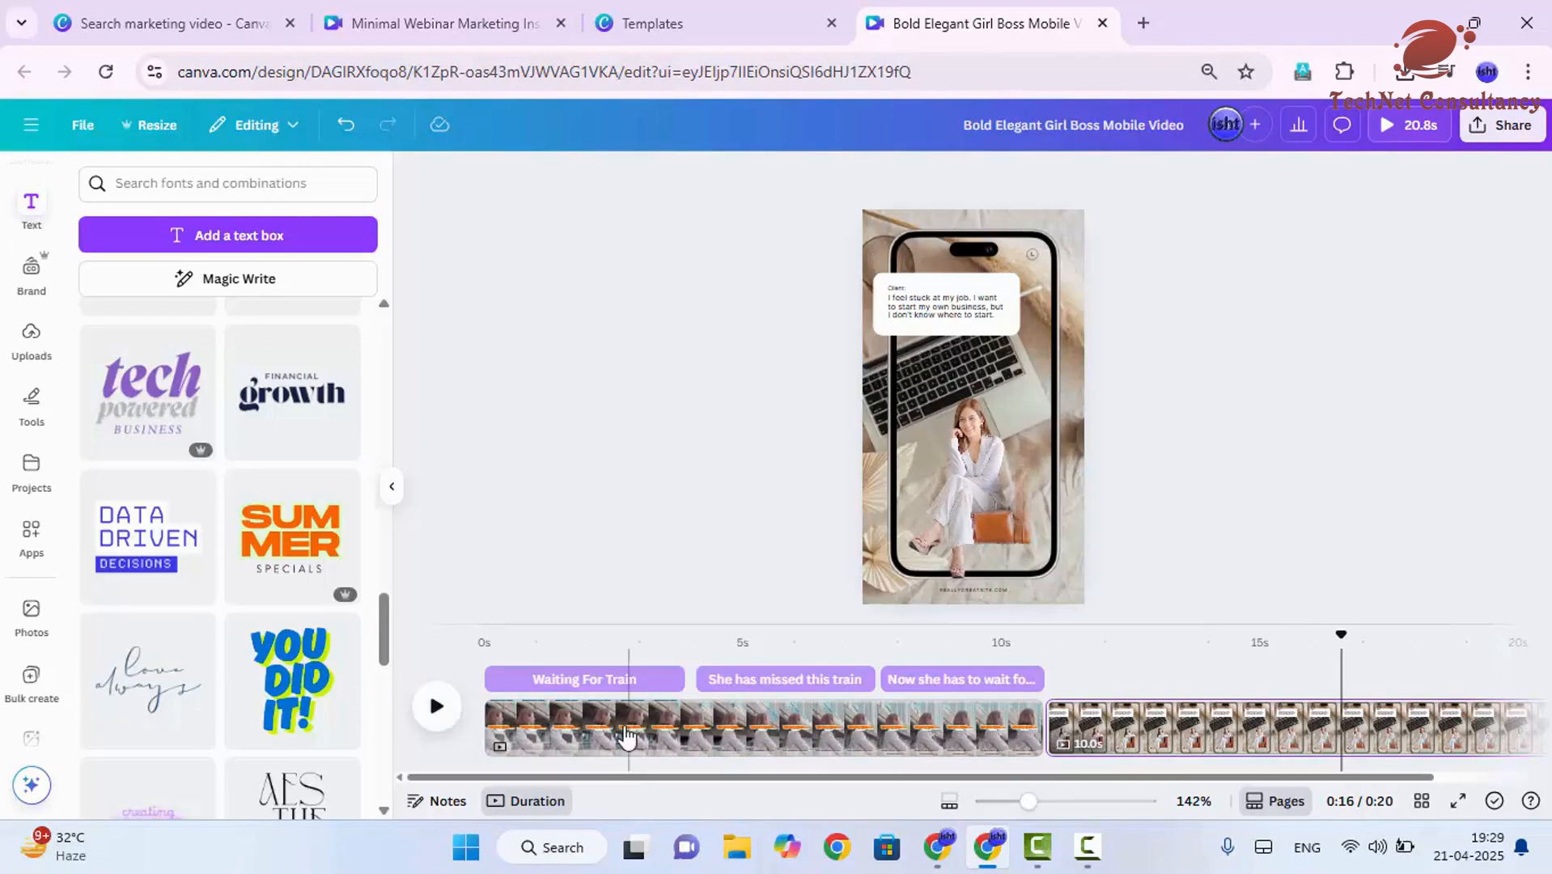
# - Add the recently used red Subscribe sticker to page 1 and place it below the WAITING text
pyautogui.click(579, 733)
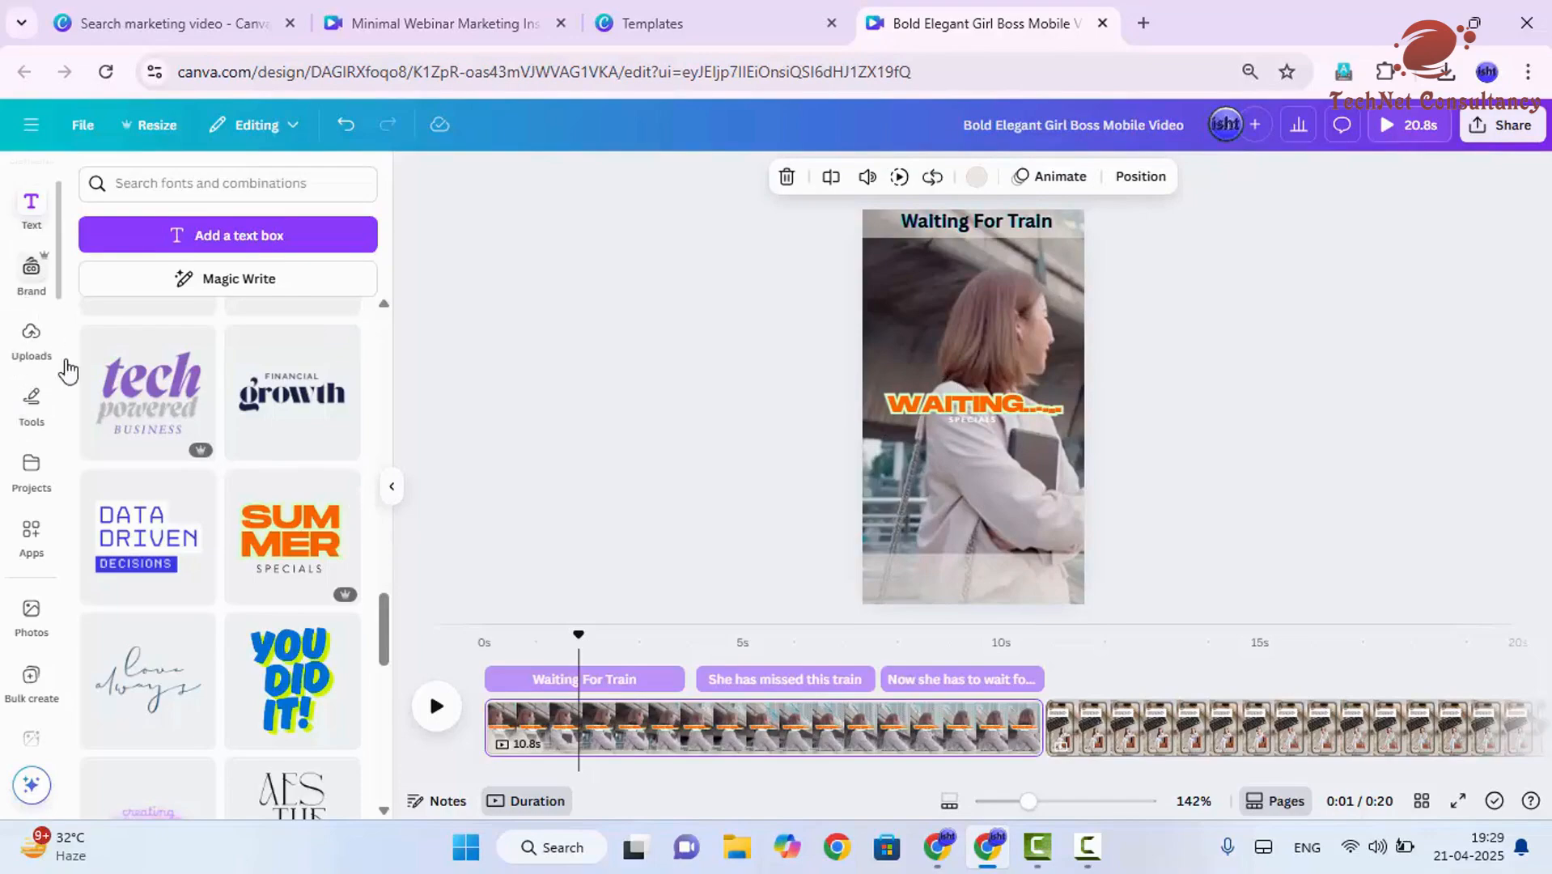
pyautogui.click(946, 277)
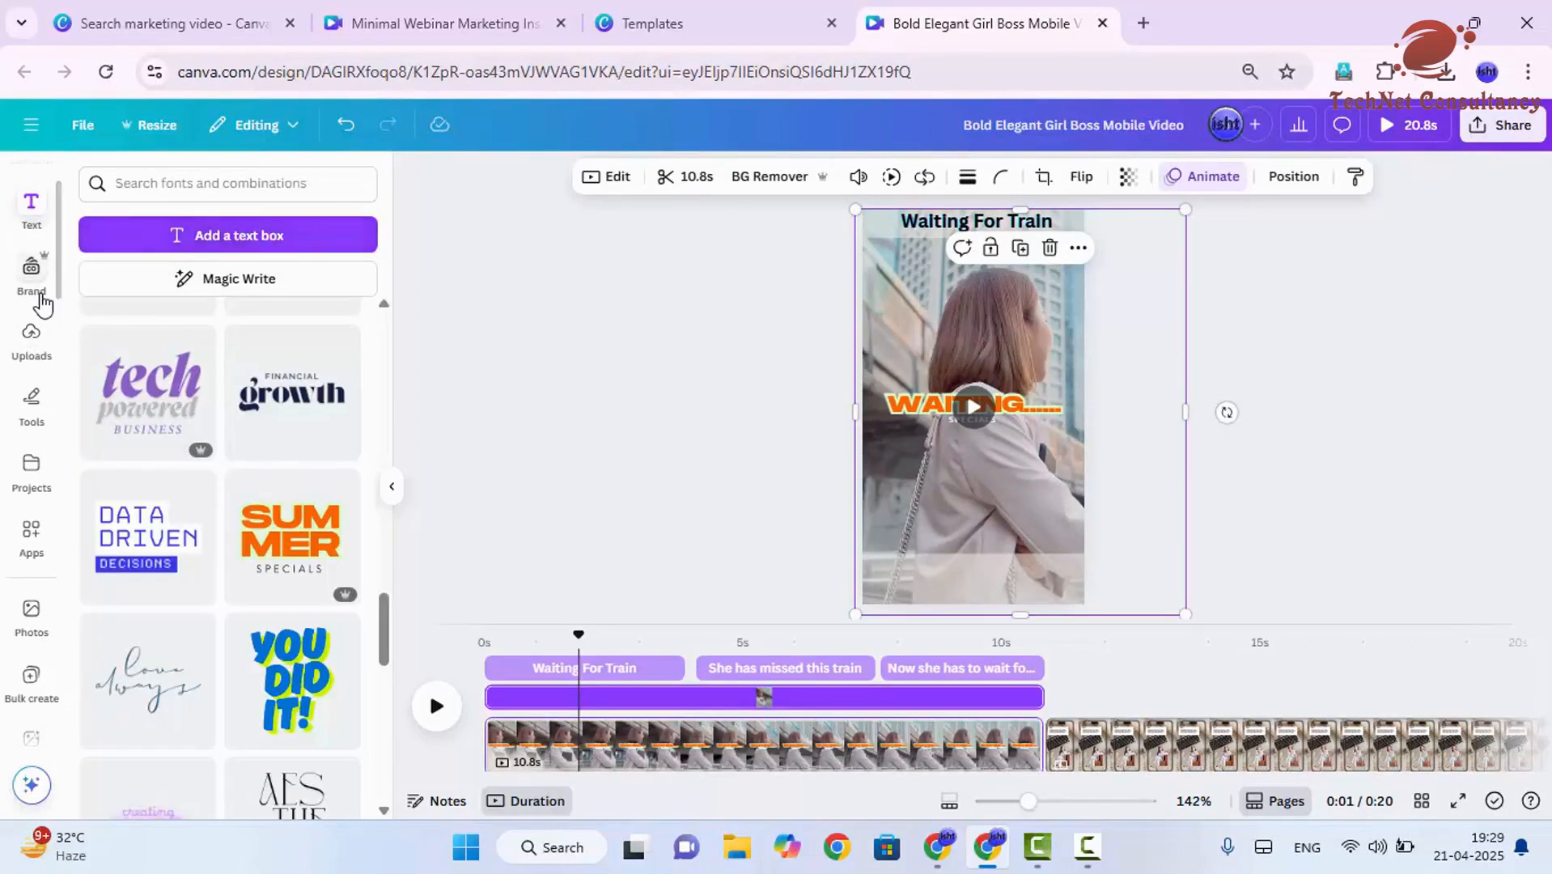
pyautogui.scroll(2, 51, 292)
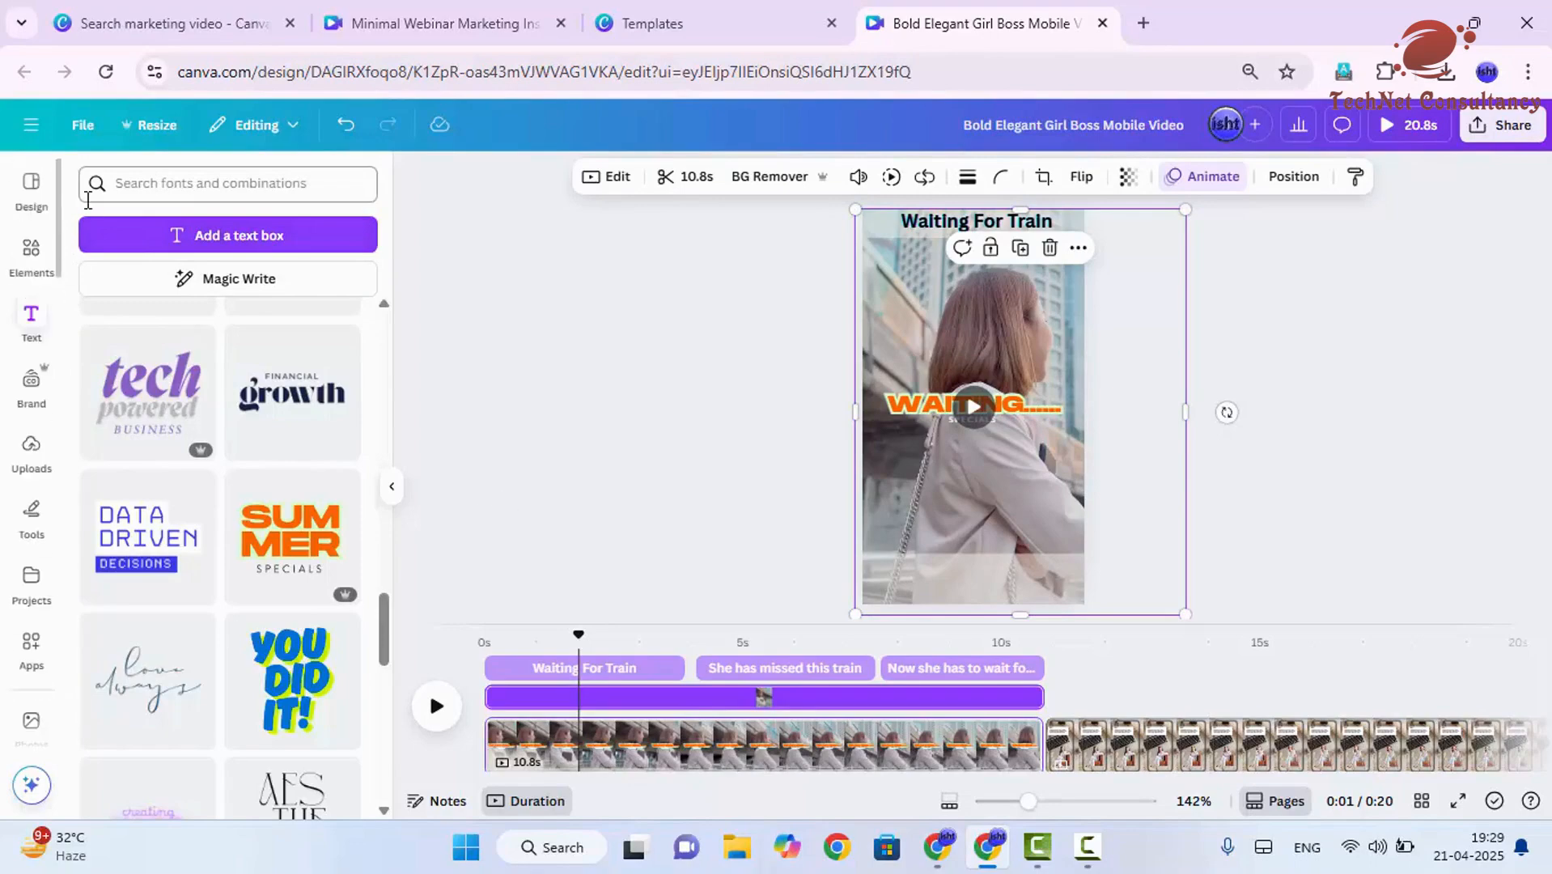
pyautogui.click(32, 252)
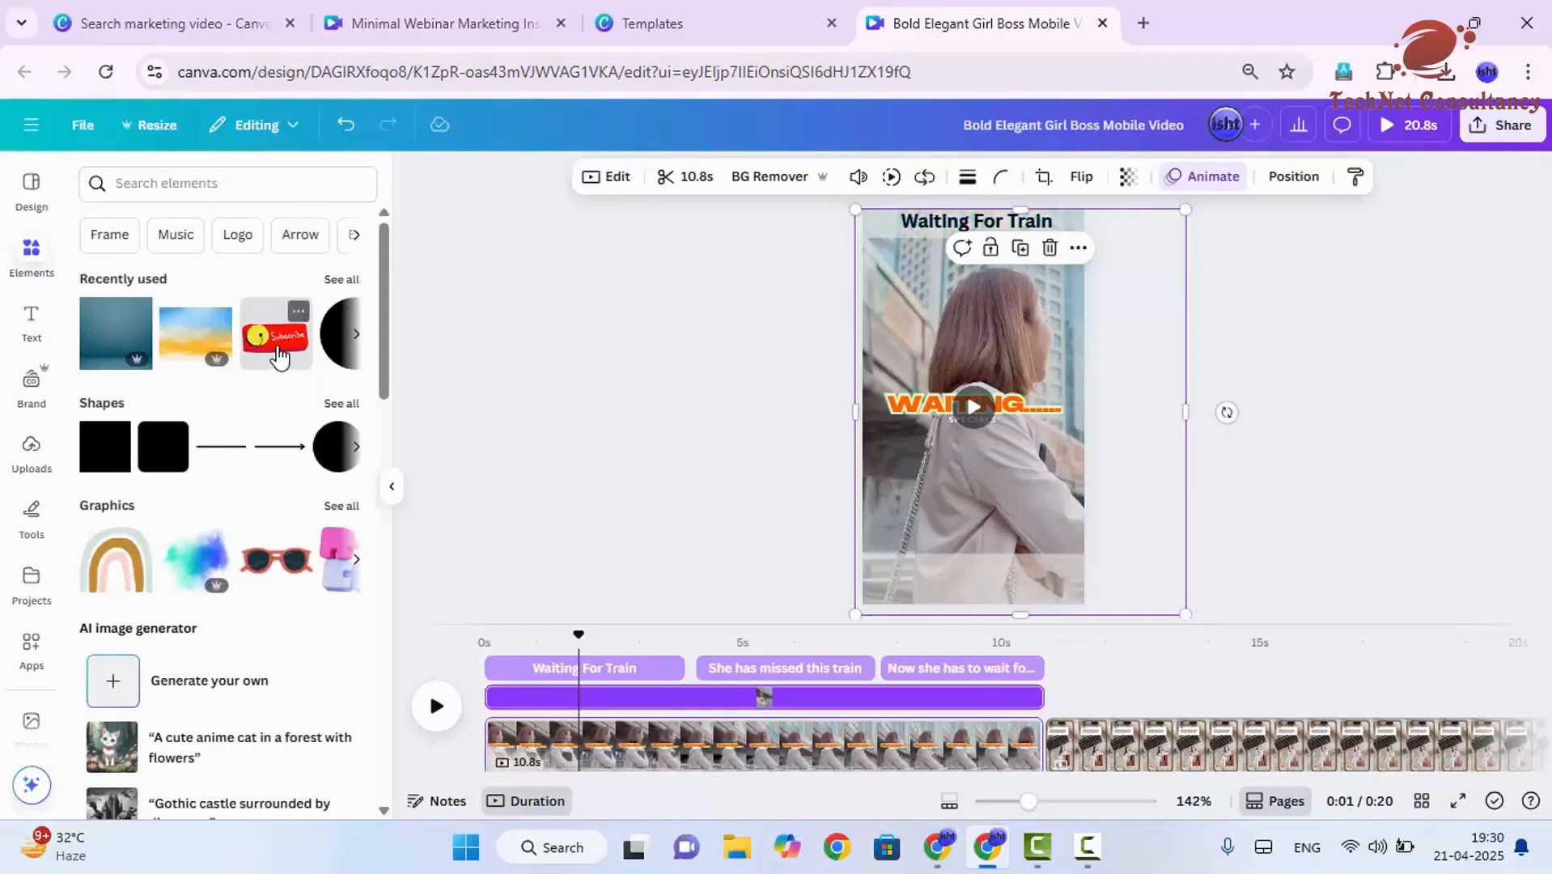
pyautogui.moveTo(276, 356); pyautogui.dragTo(970, 520)
pyautogui.moveTo(933, 470); pyautogui.dragTo(981, 513)
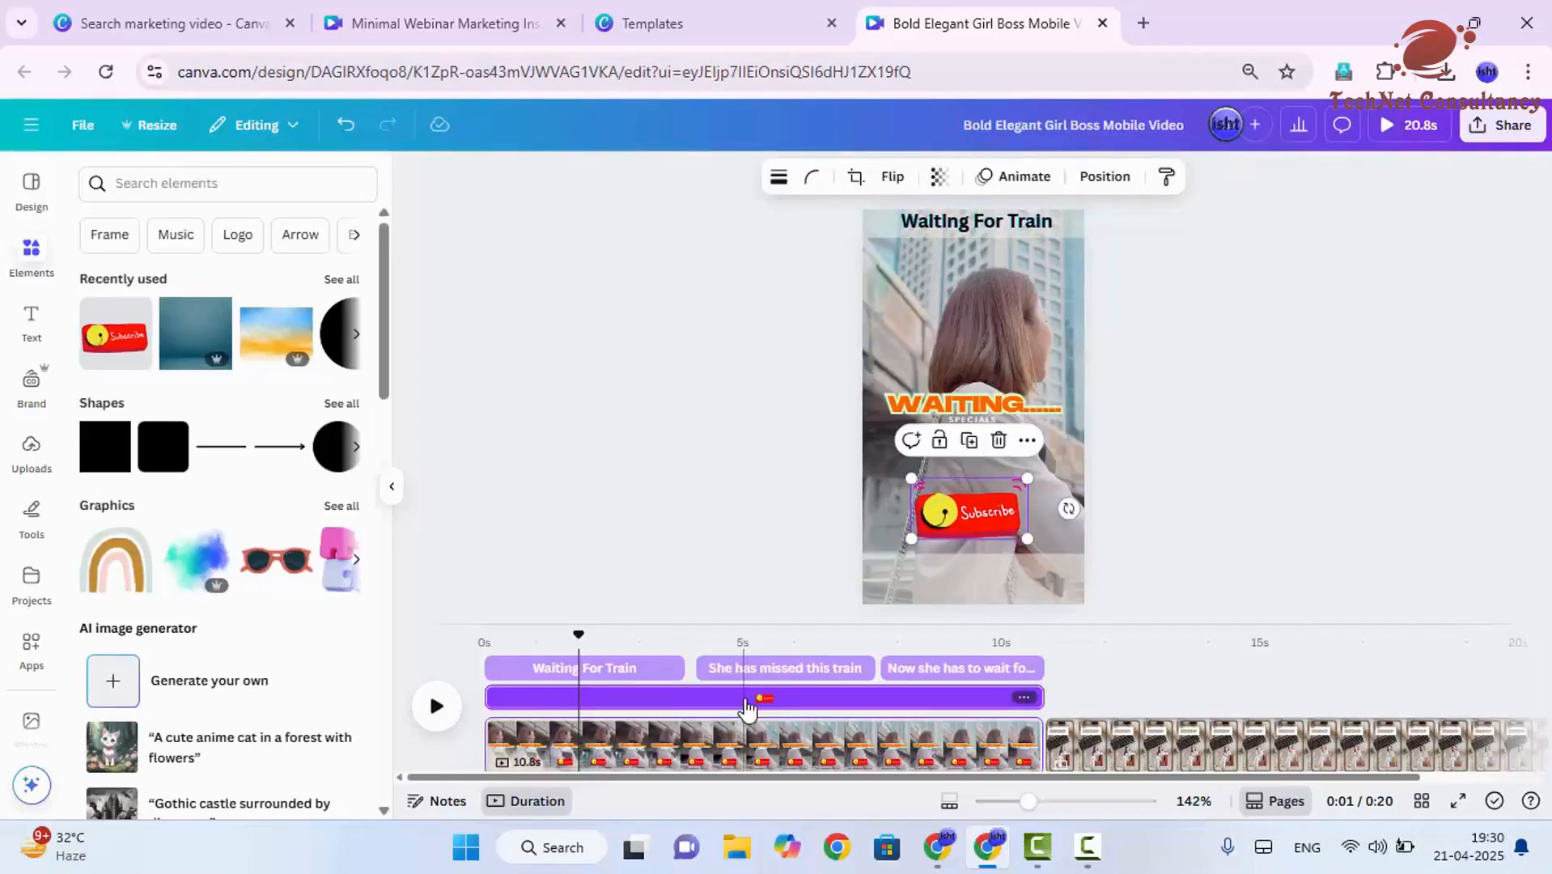
# - Trim the start of the Subscribe sticker on the timeline to line up with the "Now she has to wait for another one." caption
pyautogui.click(1015, 180)
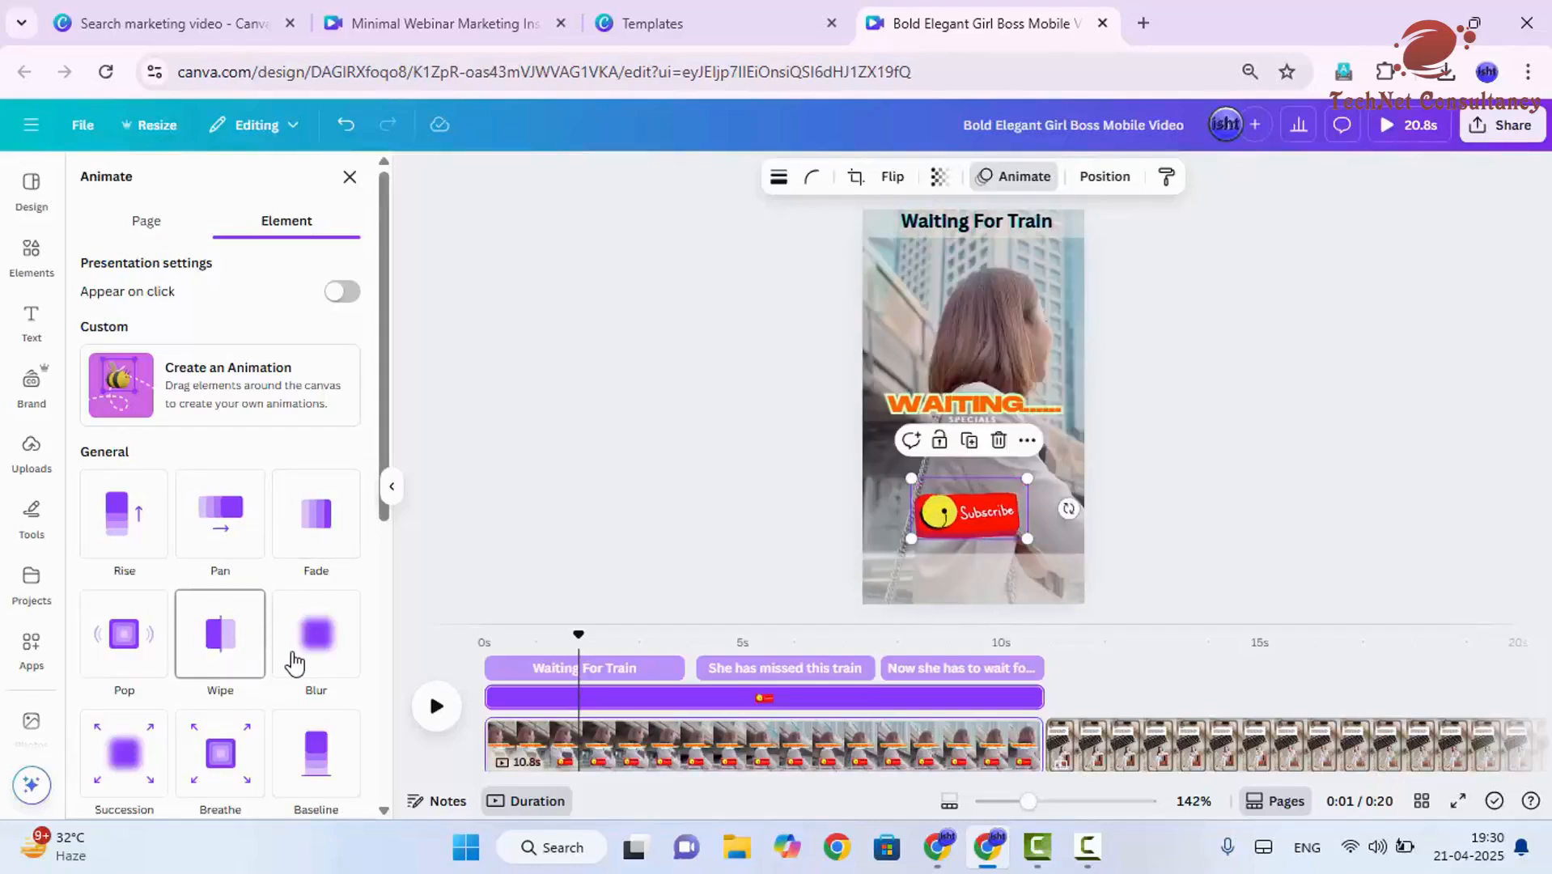
pyautogui.scroll(-3, 267, 631)
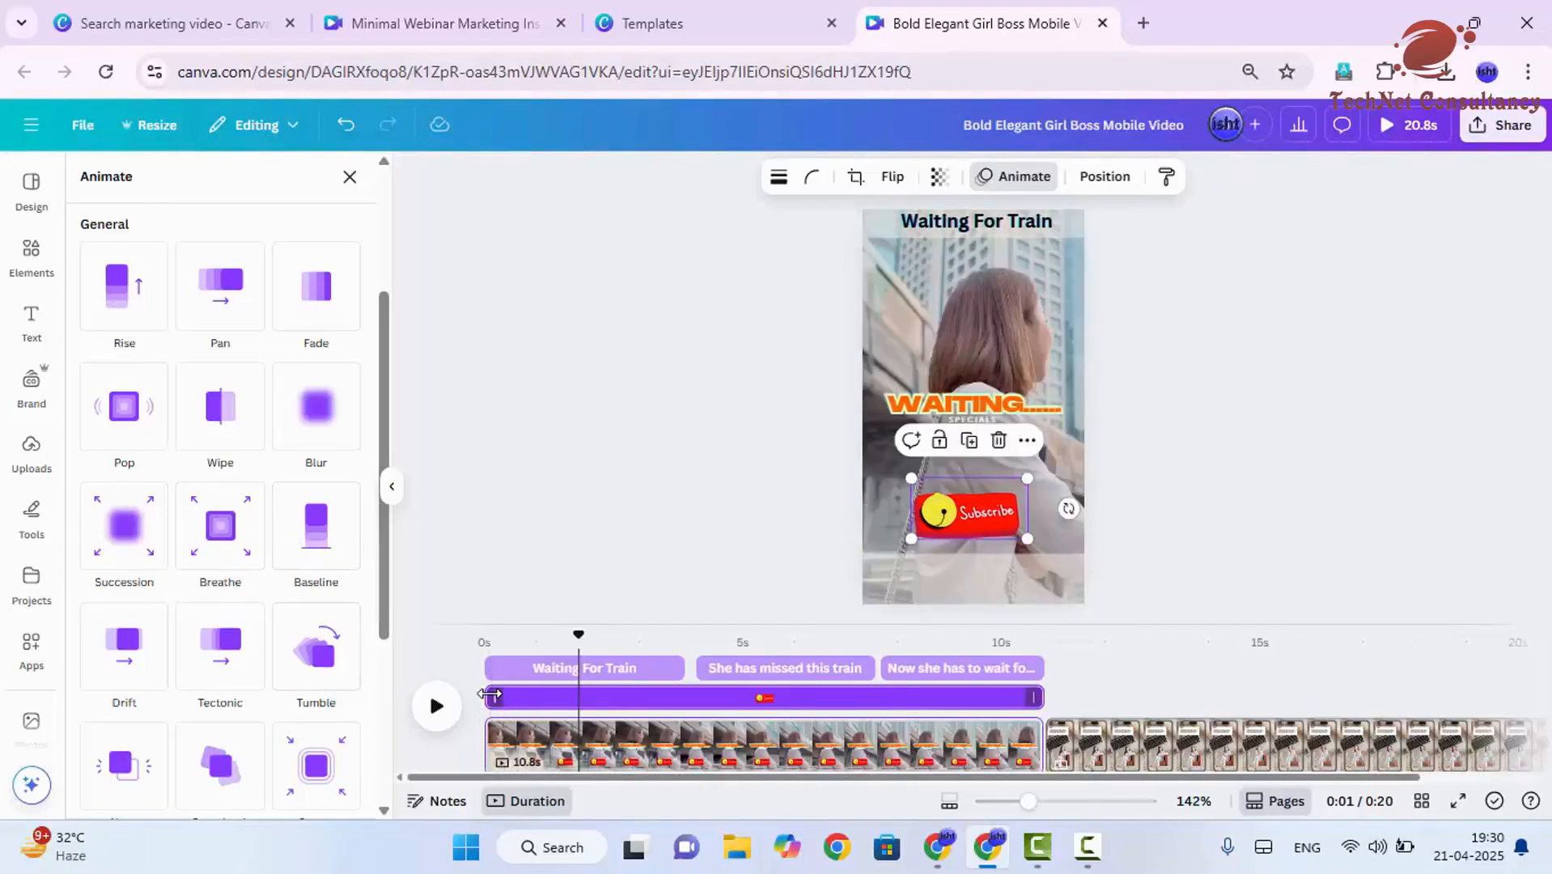
pyautogui.moveTo(500, 697); pyautogui.dragTo(887, 692)
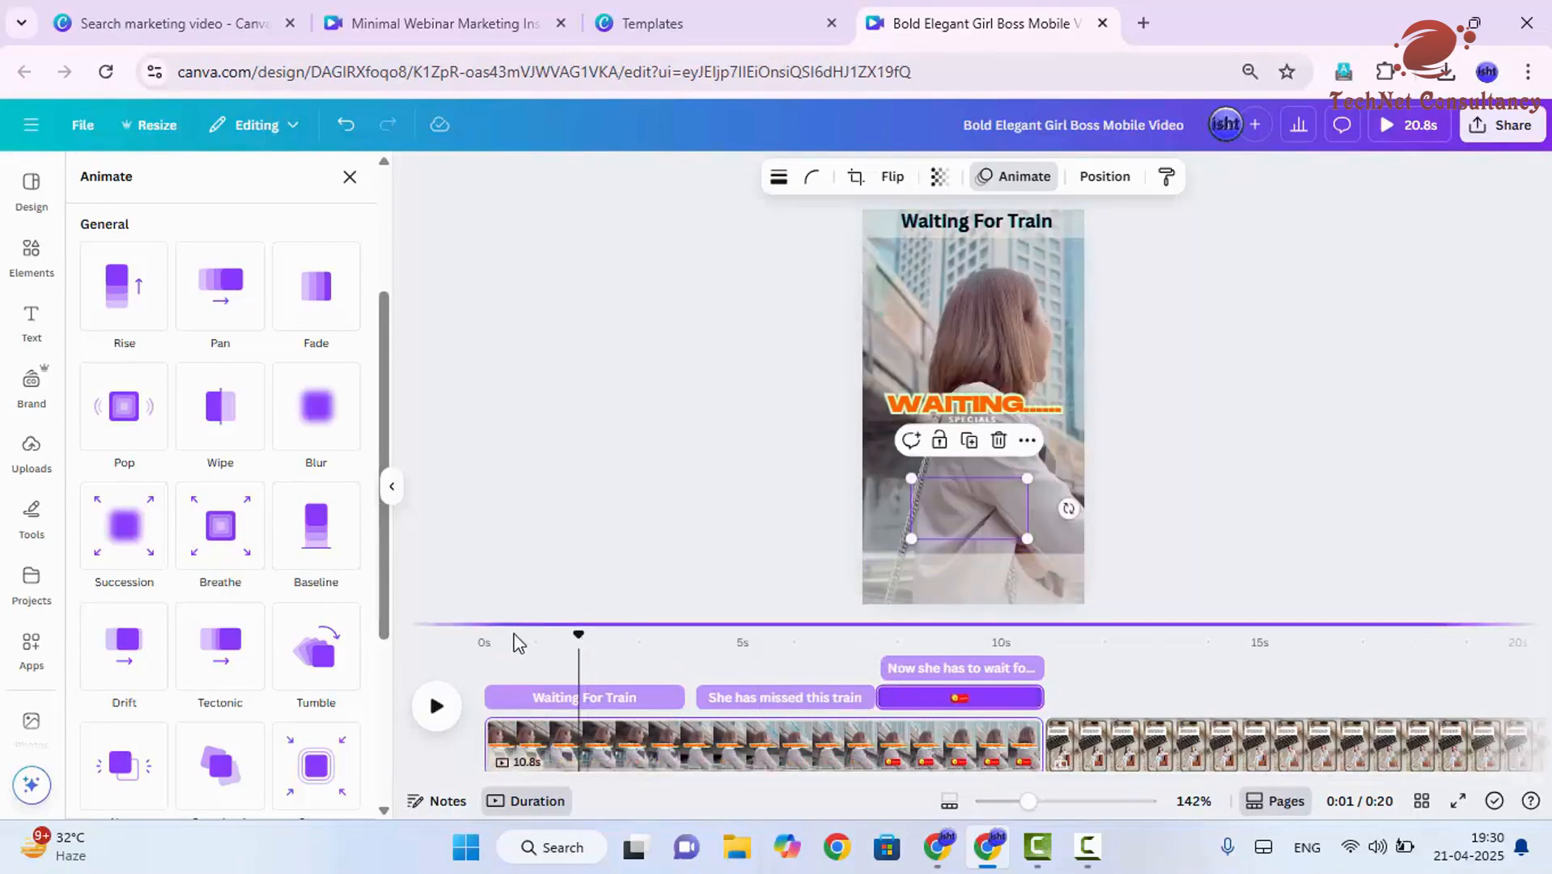
# - Try the Tumble animation on the Subscribe sticker from the point where it starts, with slightly reduced intensity
pyautogui.click(886, 639)
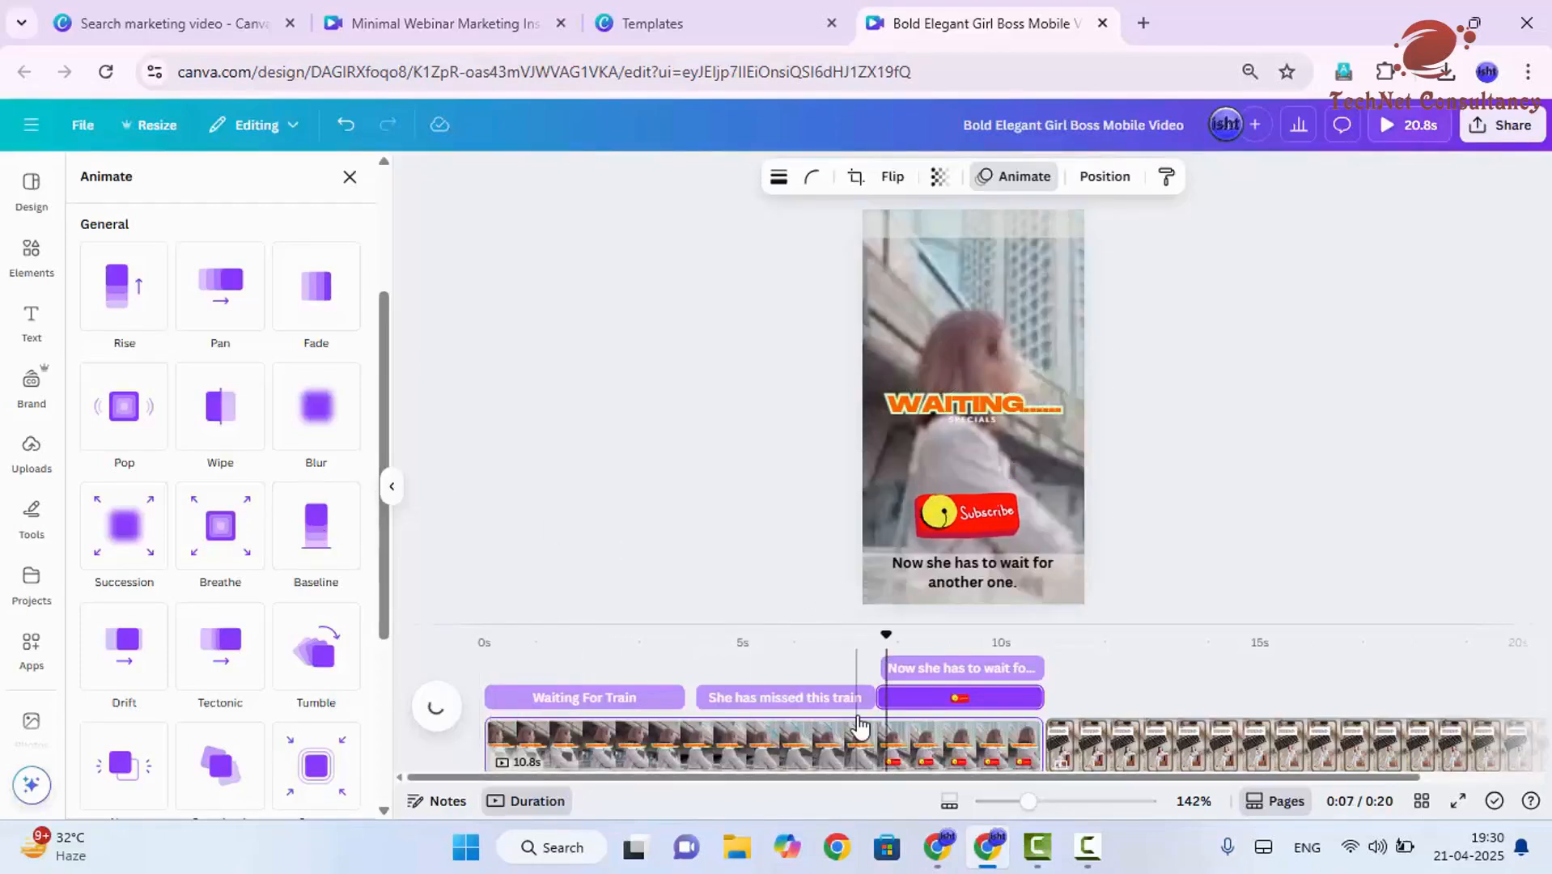
pyautogui.click(1003, 532)
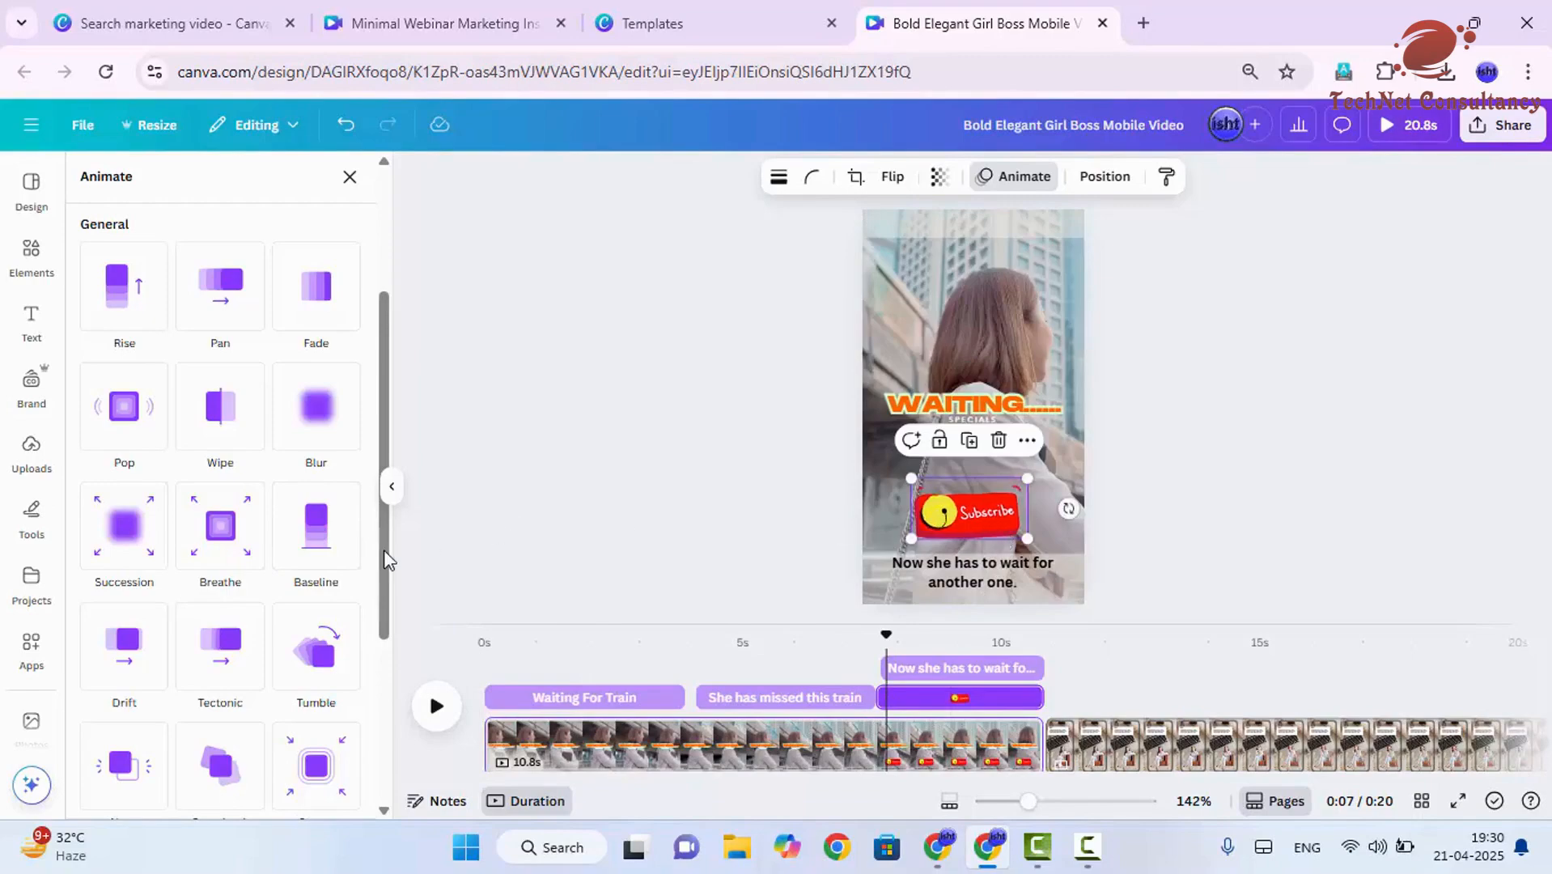
pyautogui.scroll(-1, 332, 563)
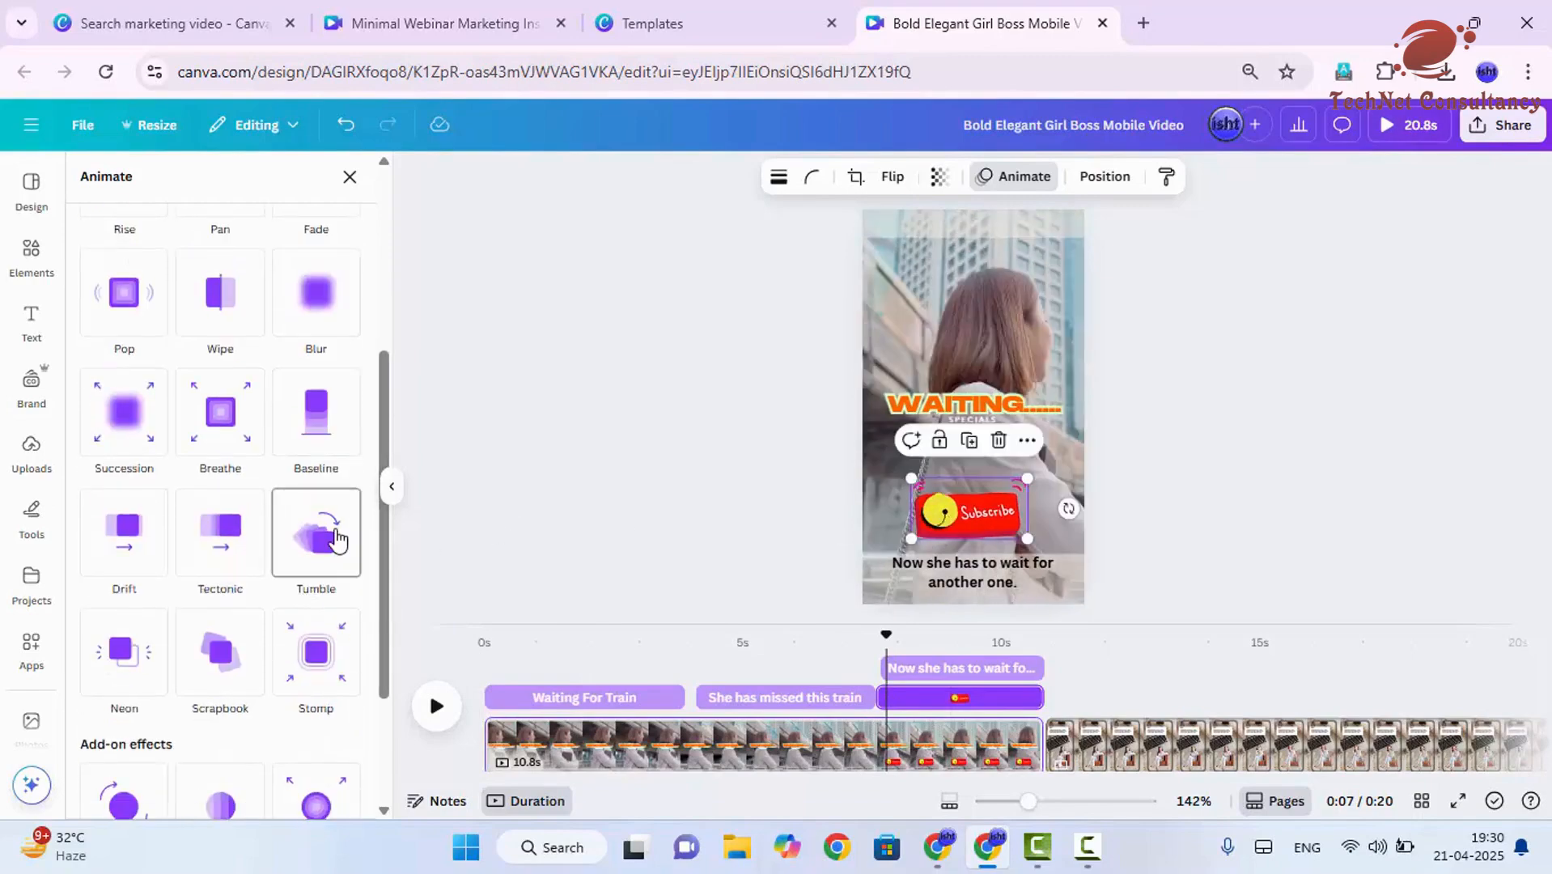
pyautogui.click(336, 540)
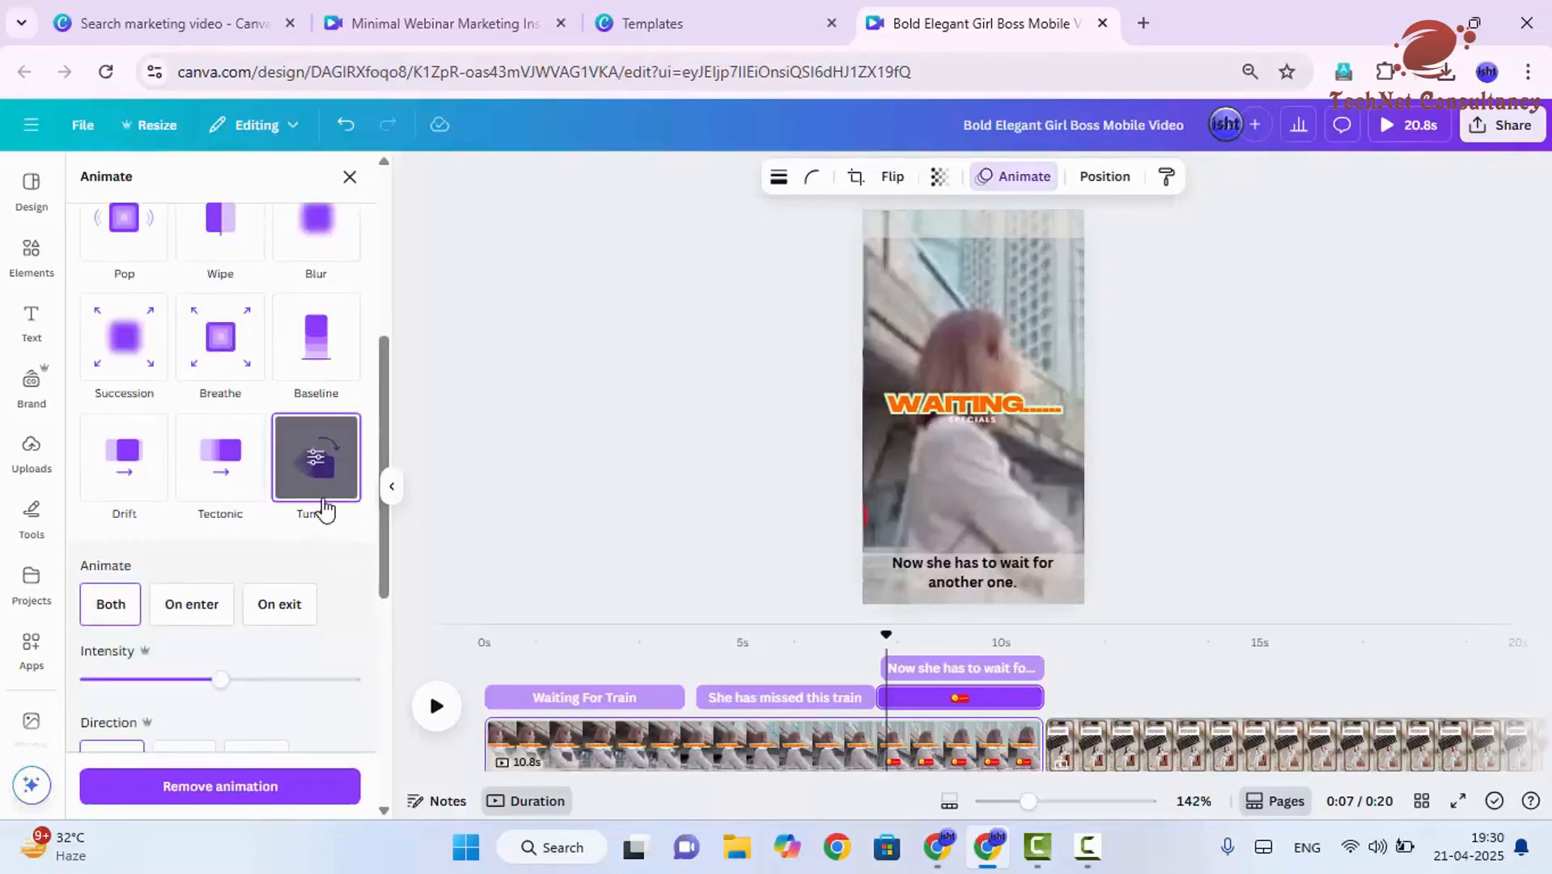
pyautogui.moveTo(219, 680)
pyautogui.mouseDown()
pyautogui.moveTo(94, 678)
pyautogui.moveTo(346, 672)
pyautogui.moveTo(199, 678)
pyautogui.mouseUp()
pyautogui.scroll(-1, 199, 678)
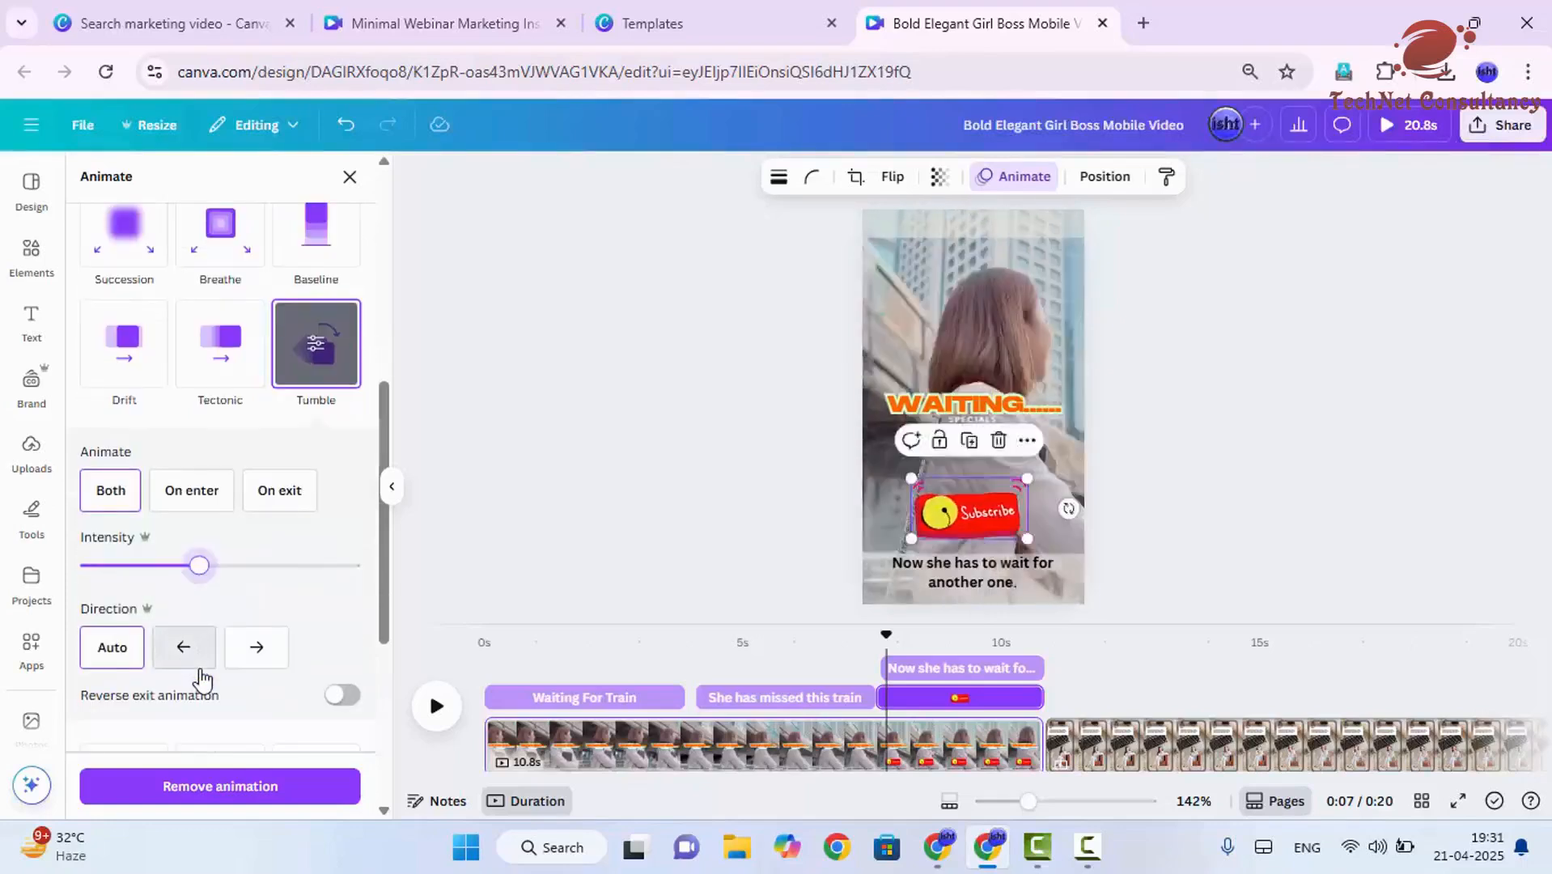
# - Try the right and left directions for the Tumble animation, return to Auto, and test the reverse exit animation option
pyautogui.click(257, 647)
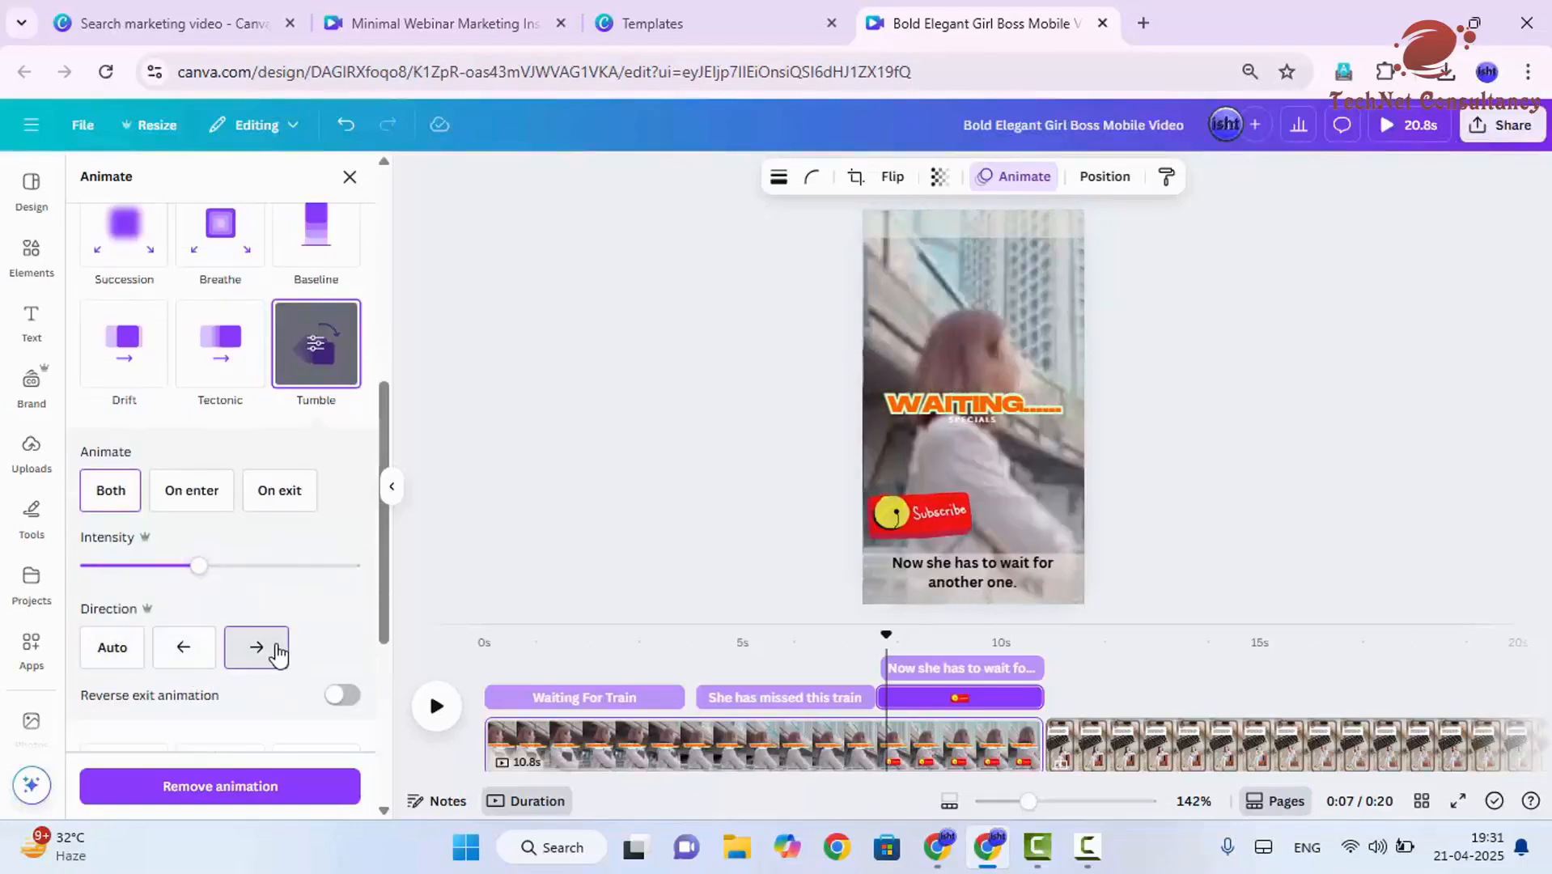
pyautogui.click(202, 653)
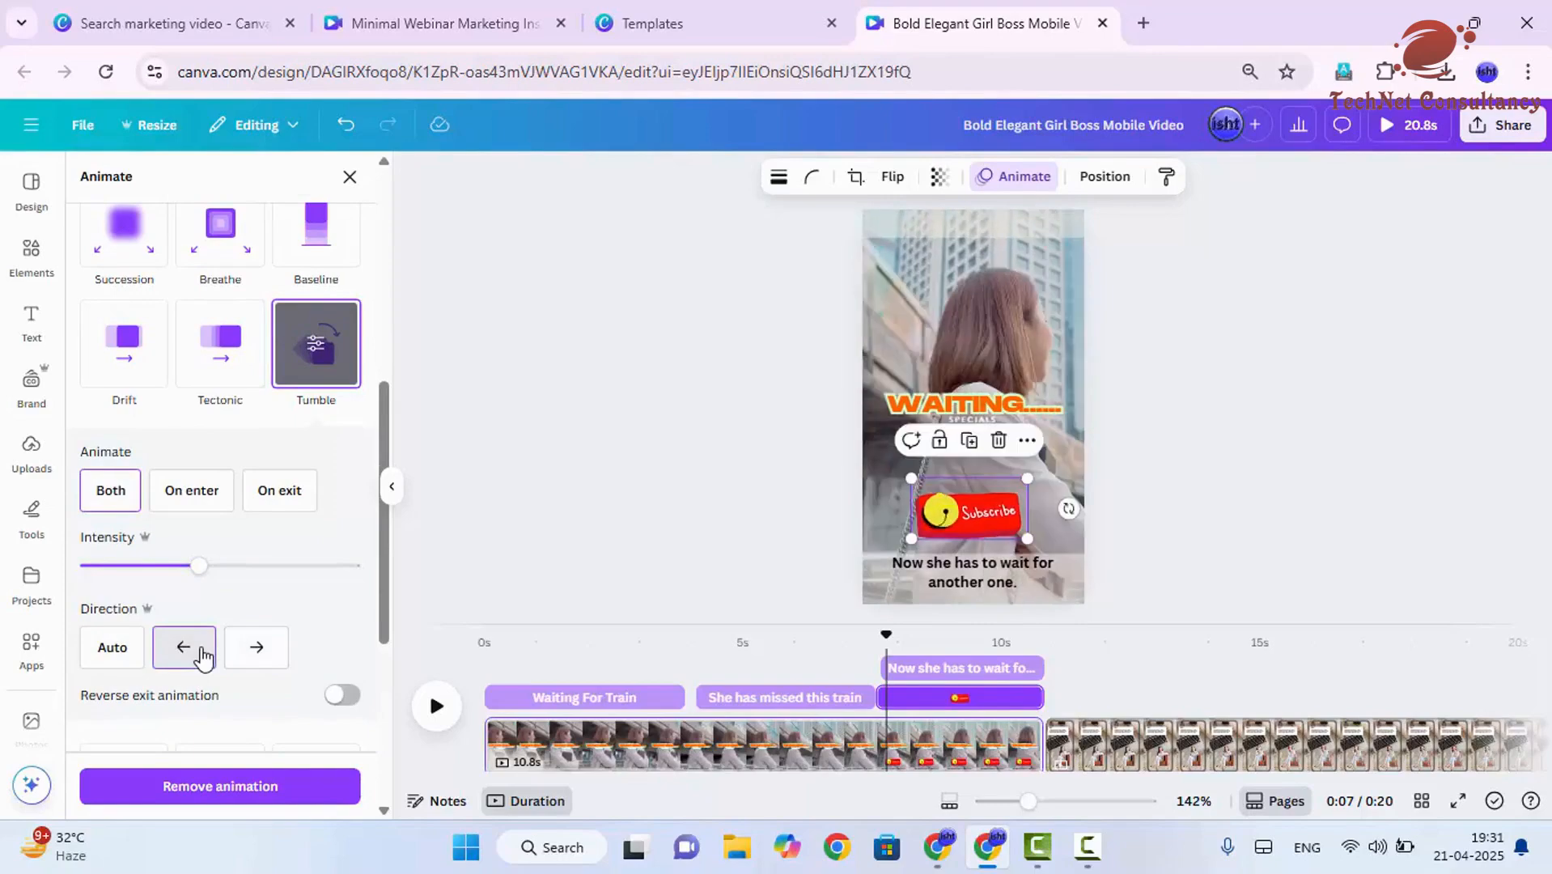
pyautogui.scroll(-1, 187, 669)
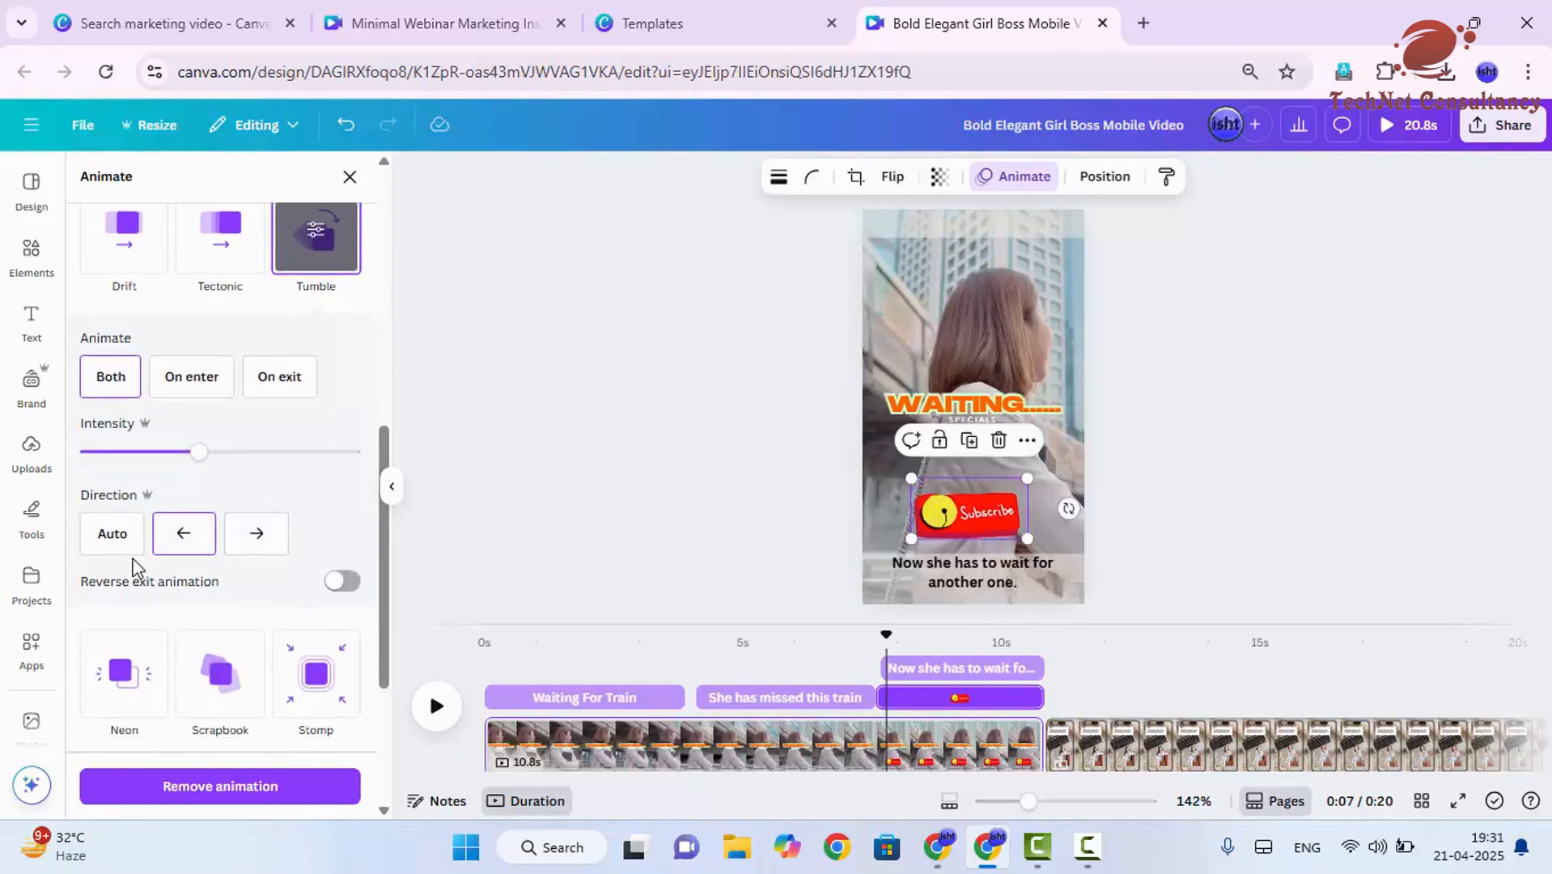
pyautogui.click(128, 547)
pyautogui.scroll(-1, 153, 574)
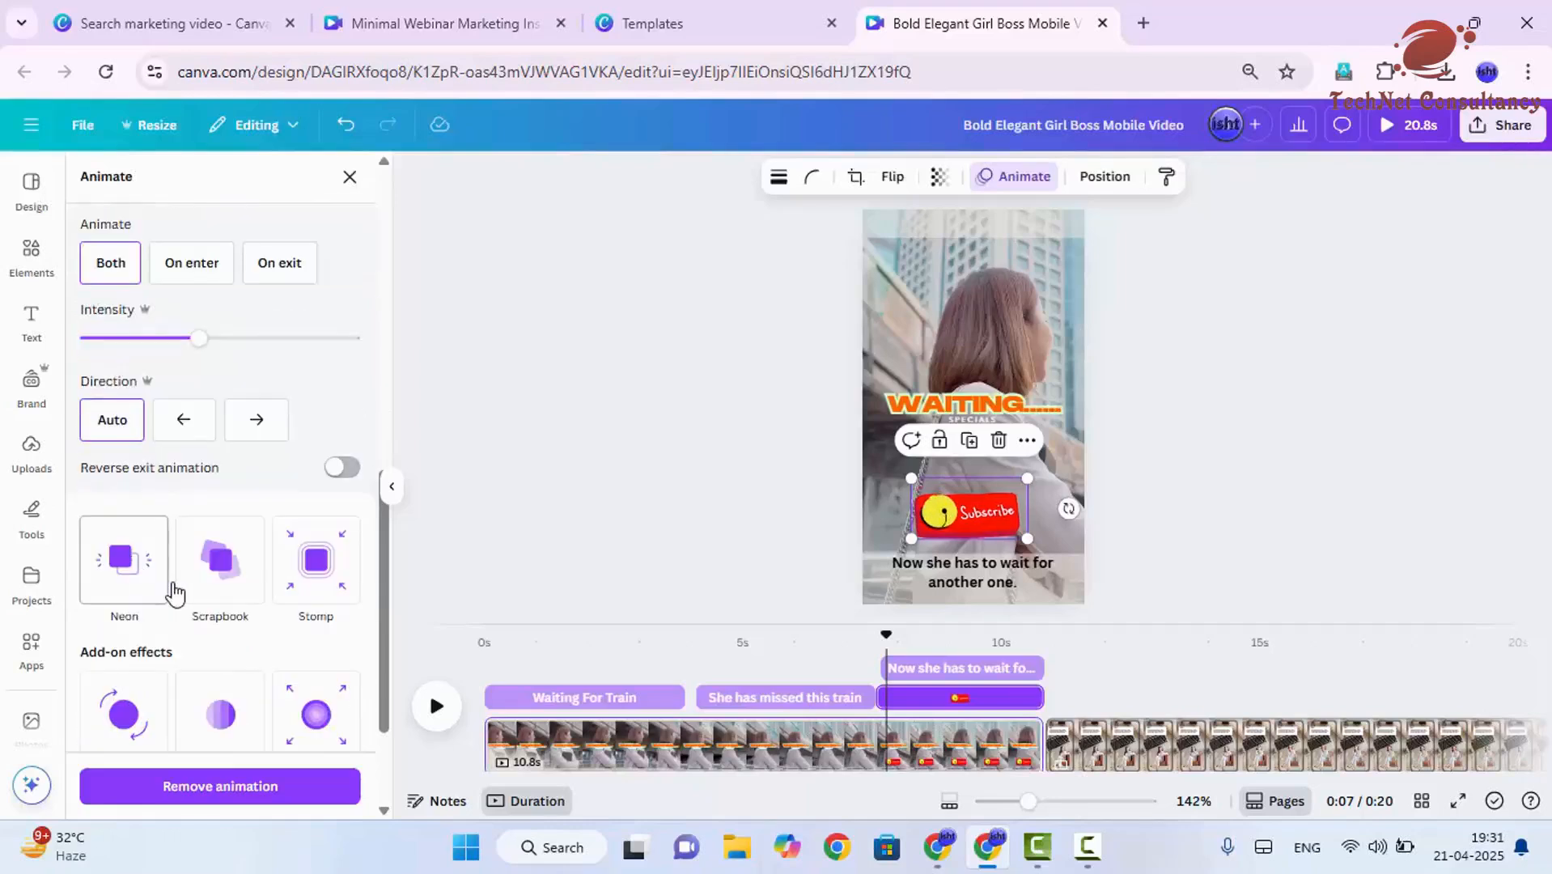
pyautogui.click(342, 474)
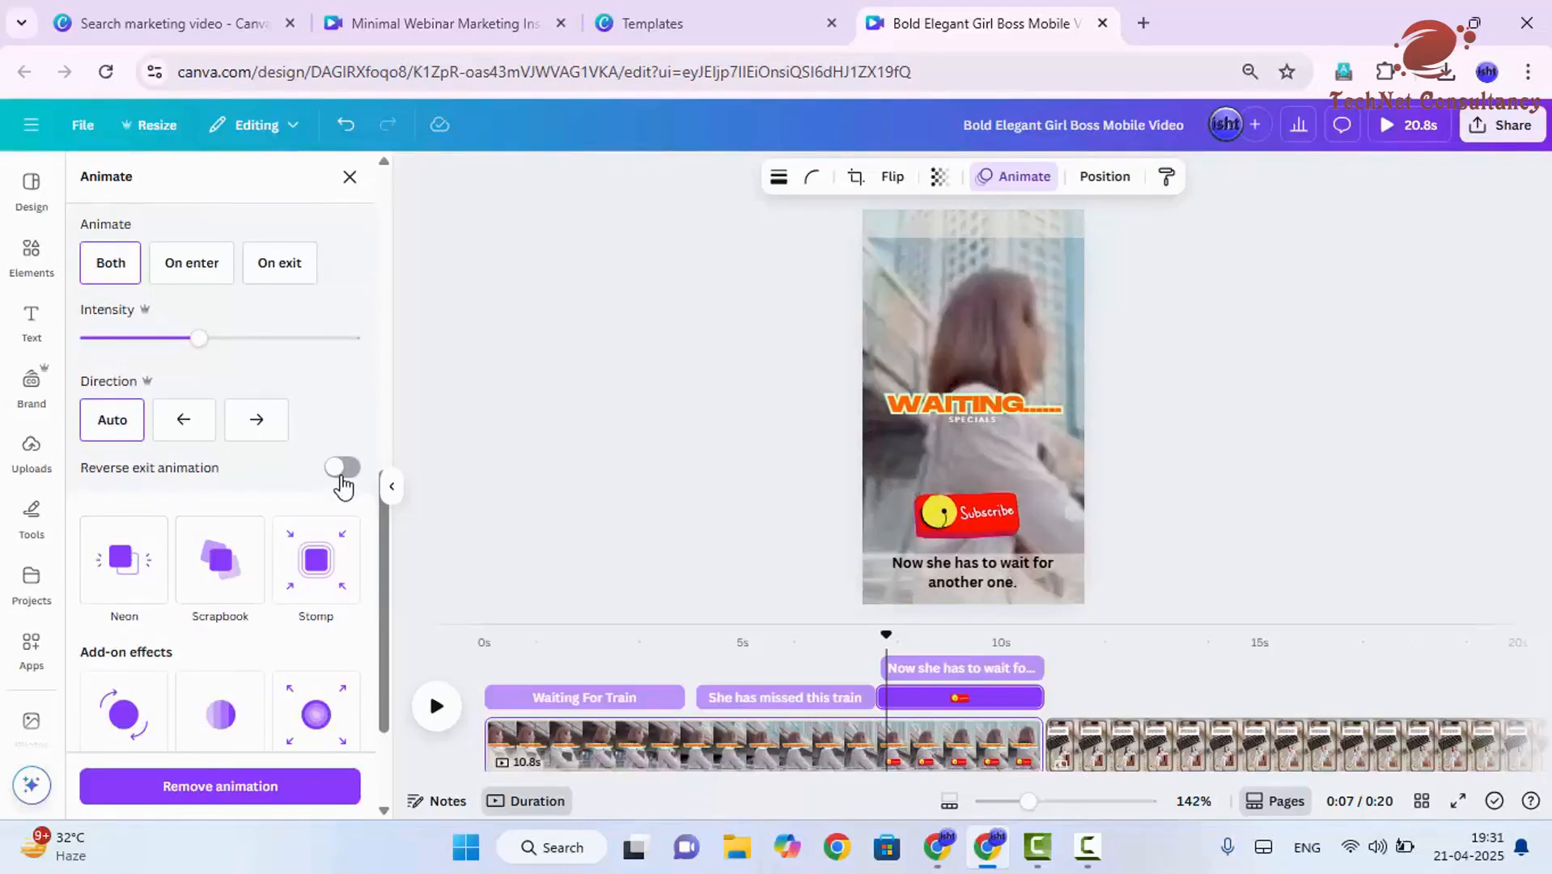
pyautogui.click(341, 476)
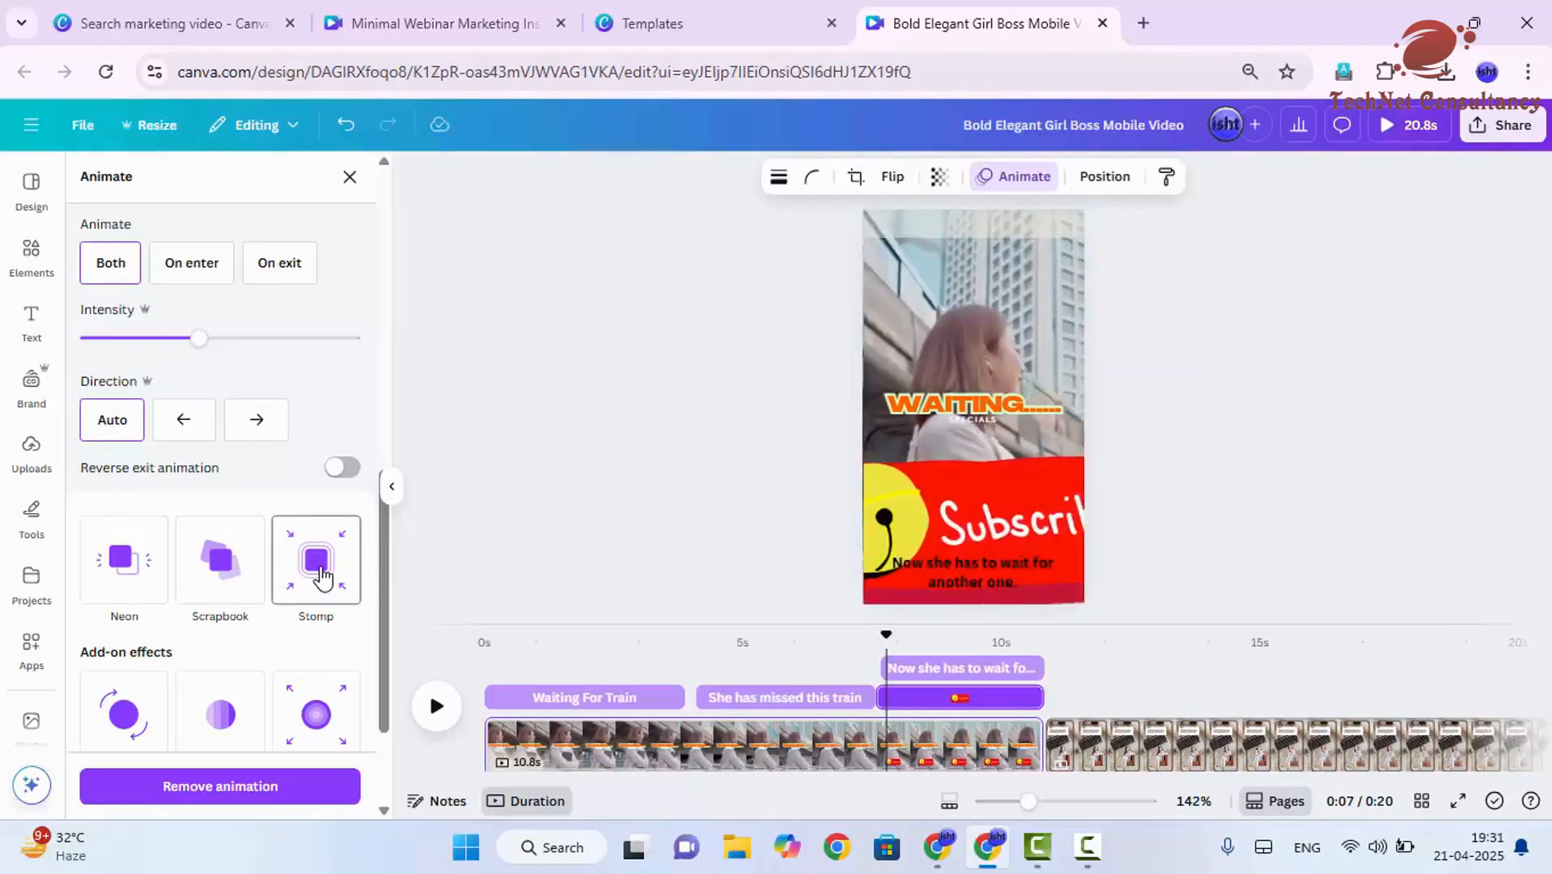
# - Try the Wiggle add-on effect on the Subscribe sticker and check the video at about 8 seconds
pyautogui.scroll(-2, 320, 597)
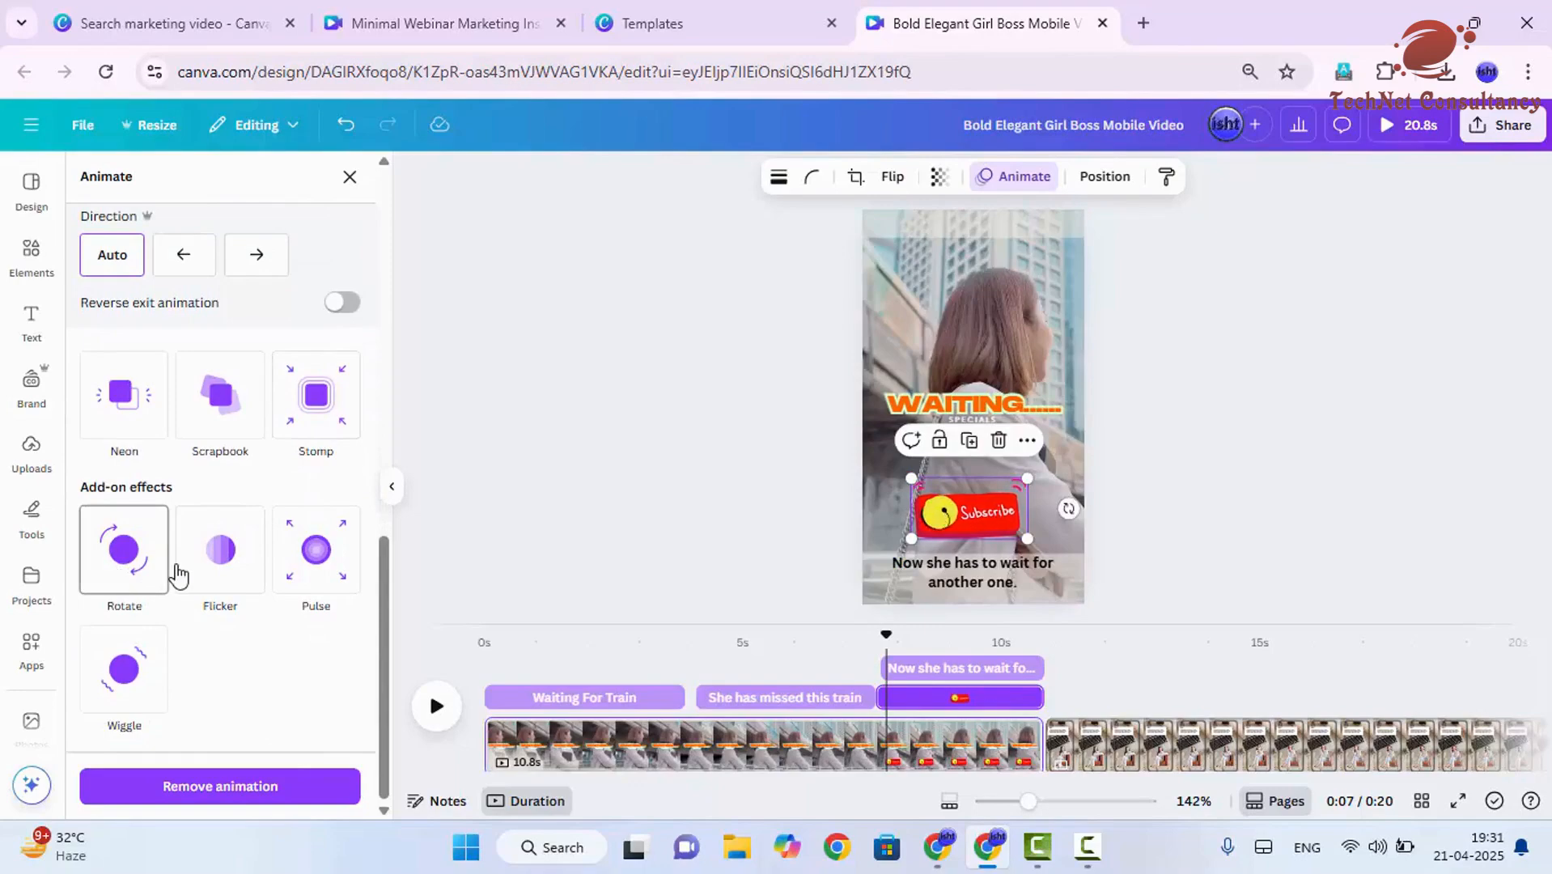
pyautogui.click(150, 684)
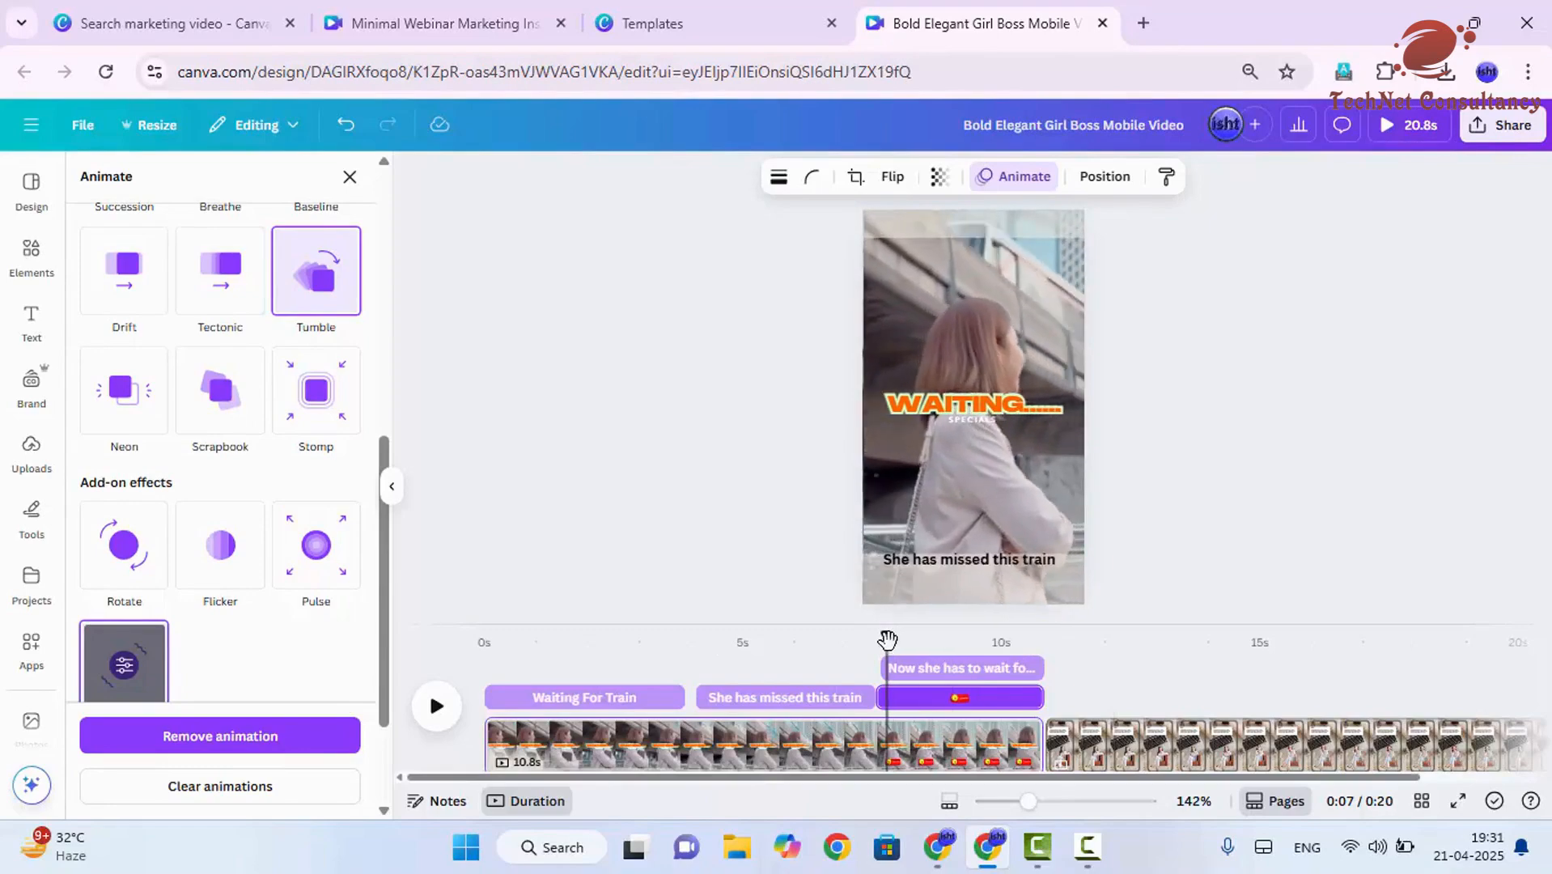
pyautogui.moveTo(891, 636); pyautogui.dragTo(921, 642)
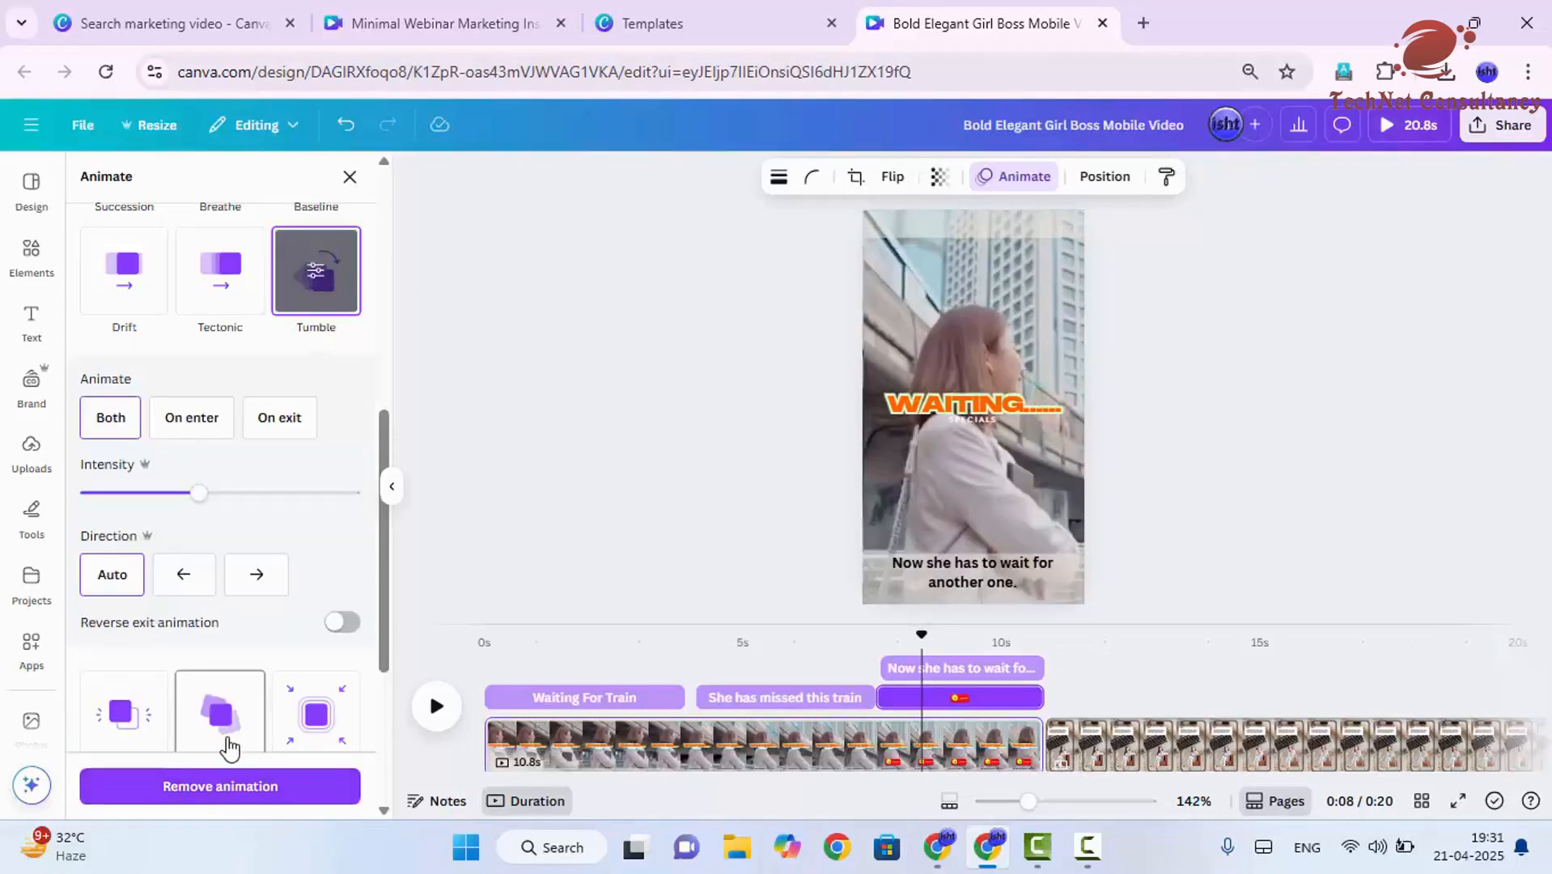
# - Apply the Stomp animation to the Subscribe sticker for both enter and exit
pyautogui.scroll(-3, 250, 696)
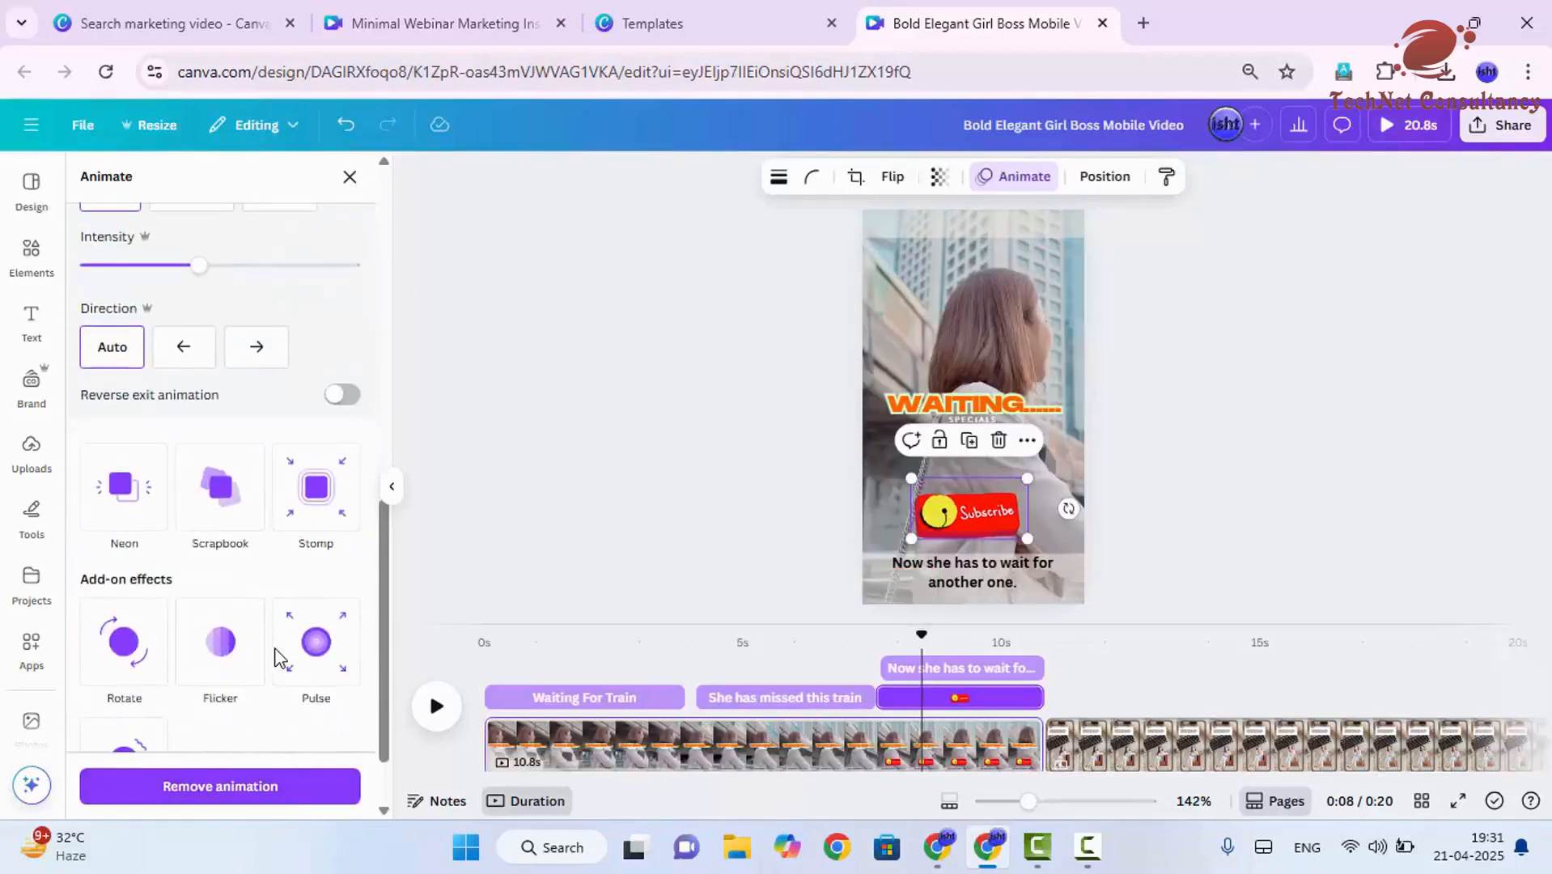
pyautogui.click(323, 478)
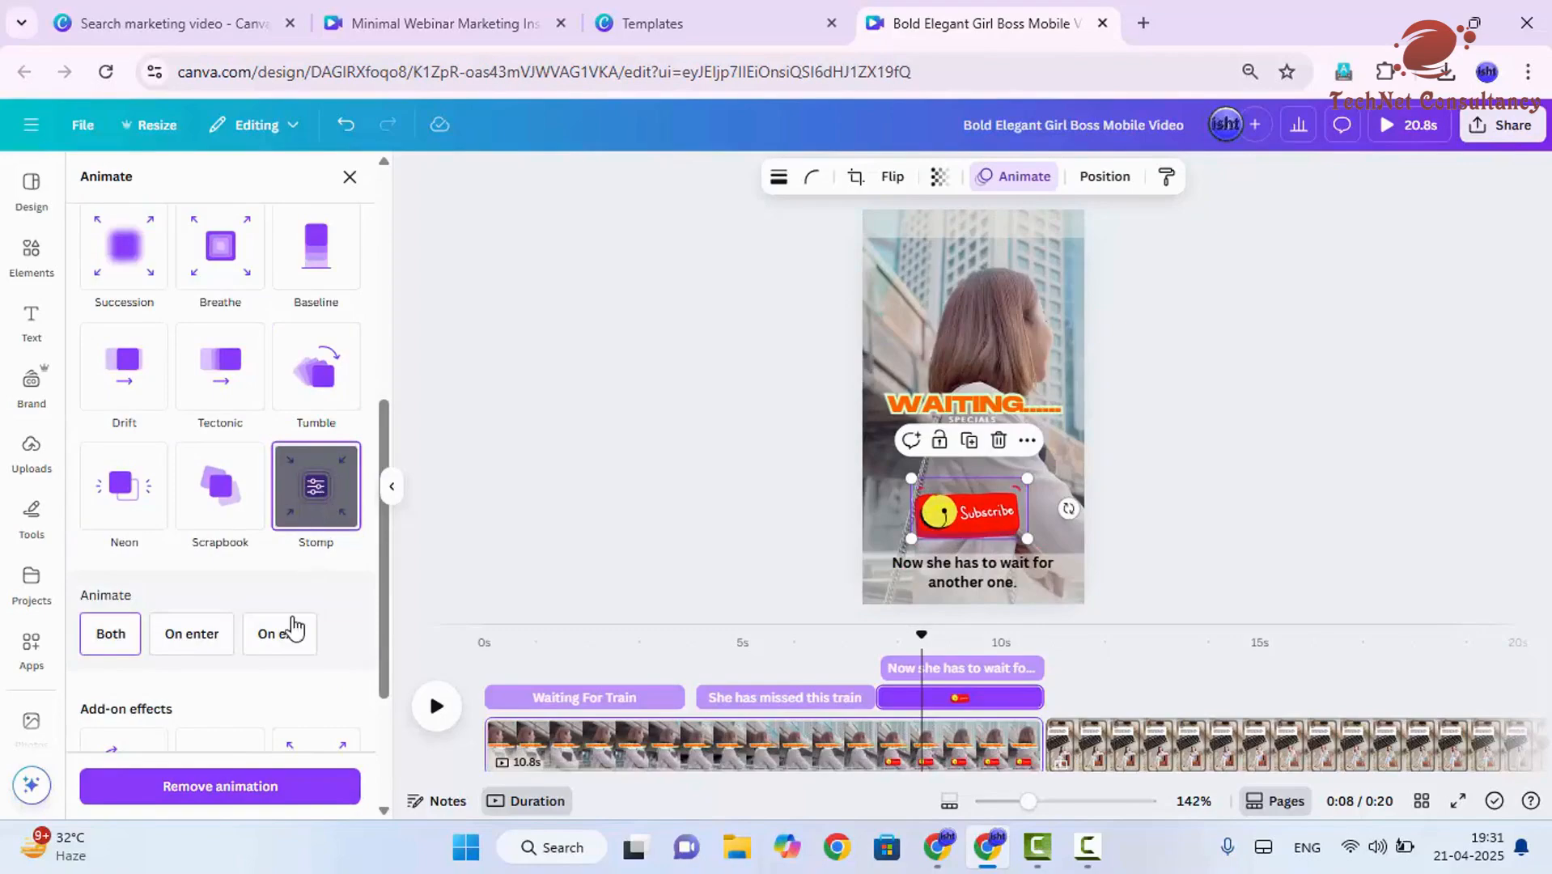
pyautogui.scroll(-3, 296, 574)
pyautogui.scroll(3, 296, 581)
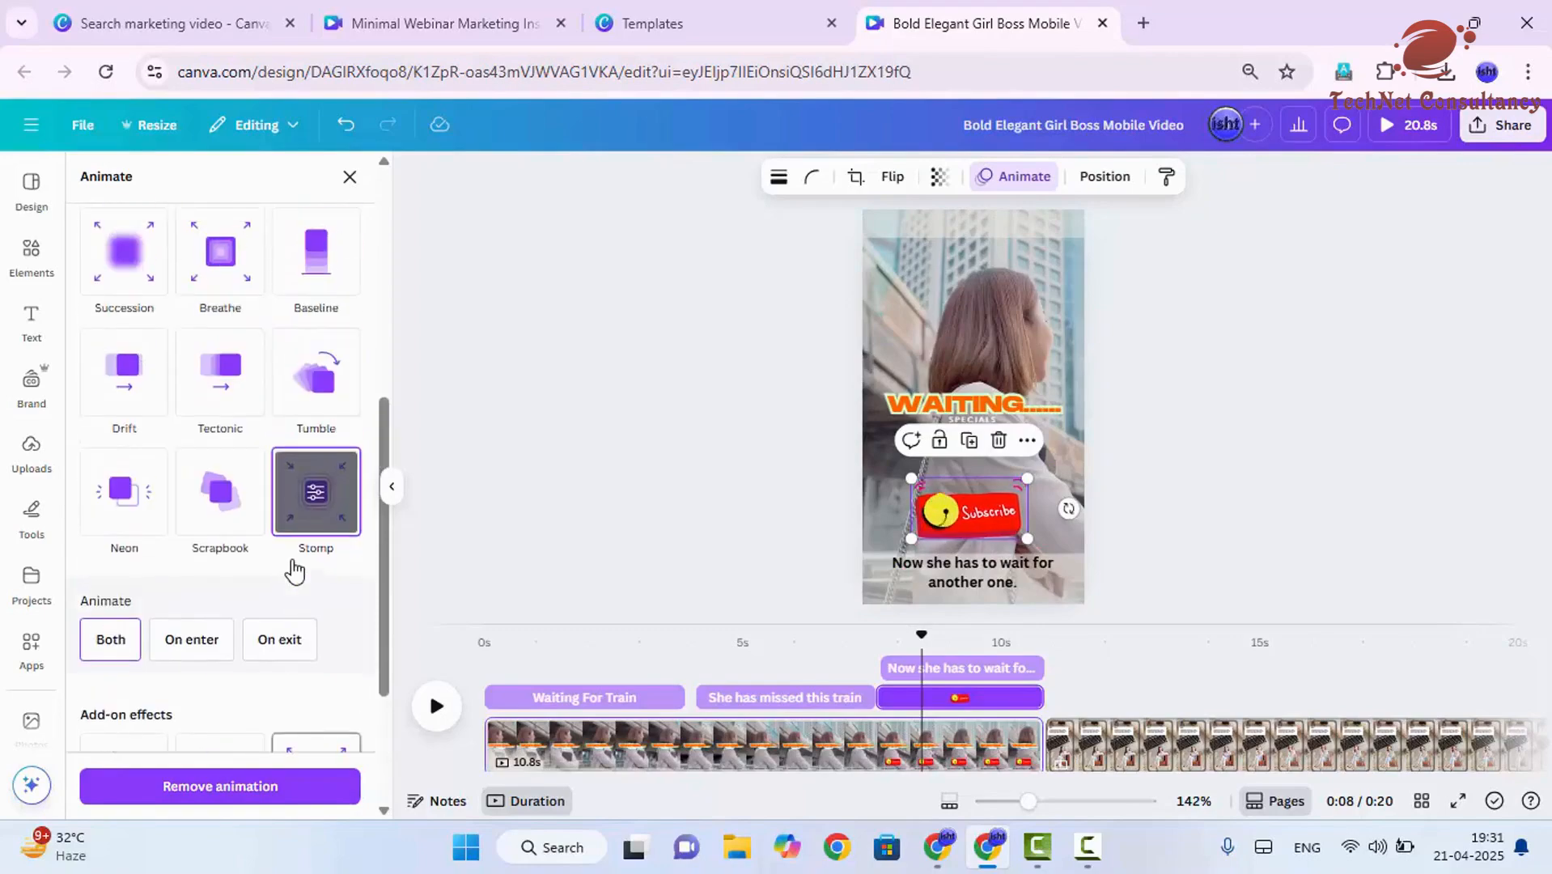
pyautogui.click(99, 638)
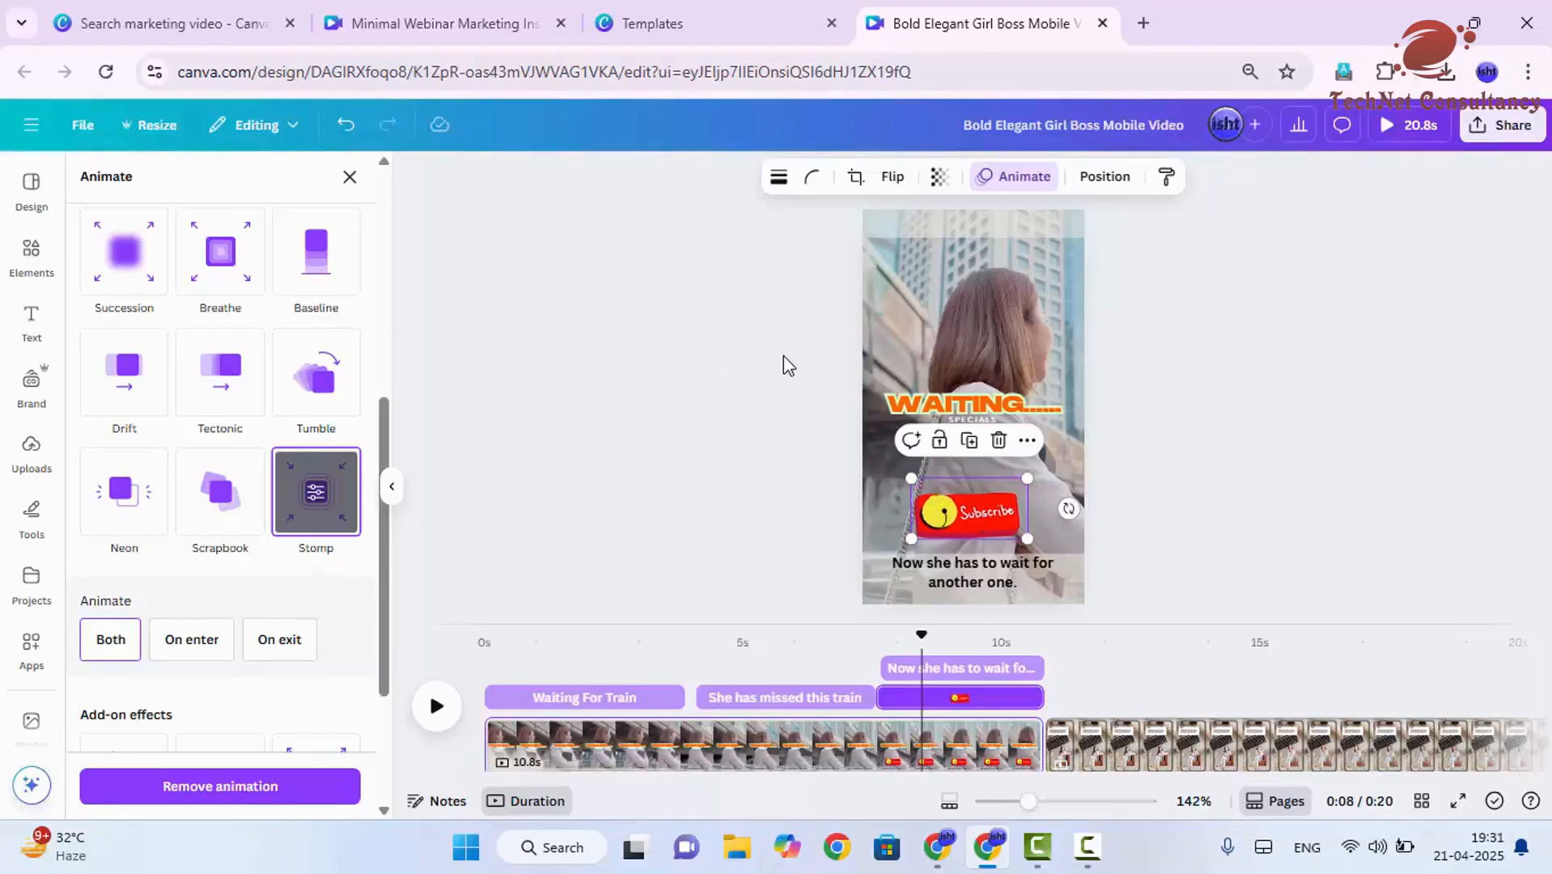
# - Add the blue thumbs-up sticker from the Stickers collection to page 1 of the video
pyautogui.click(984, 407)
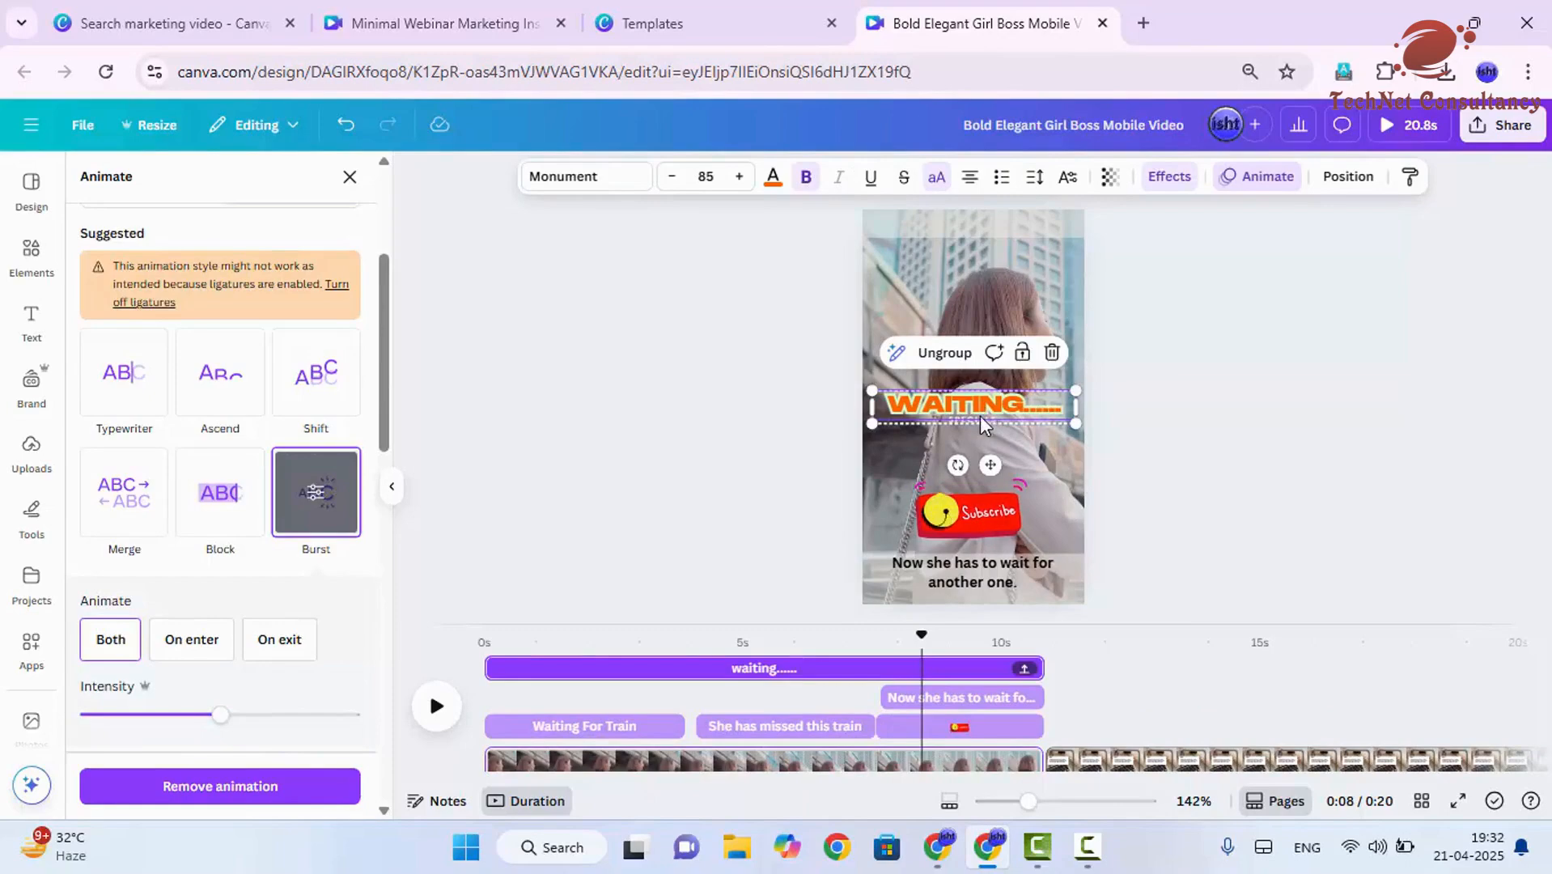
pyautogui.click(32, 279)
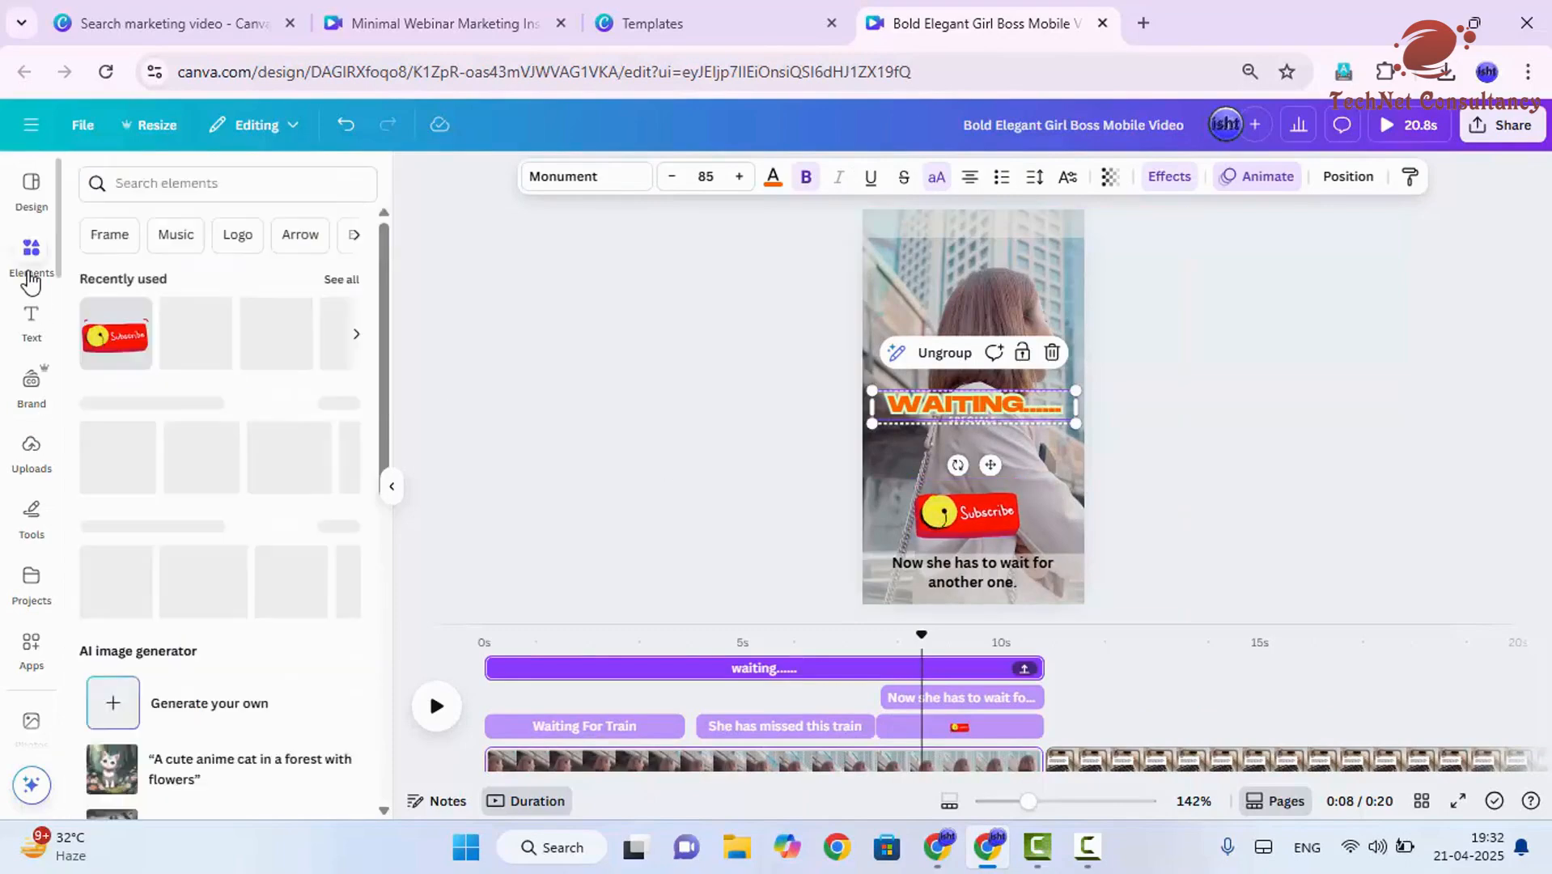
pyautogui.scroll(-2, 239, 508)
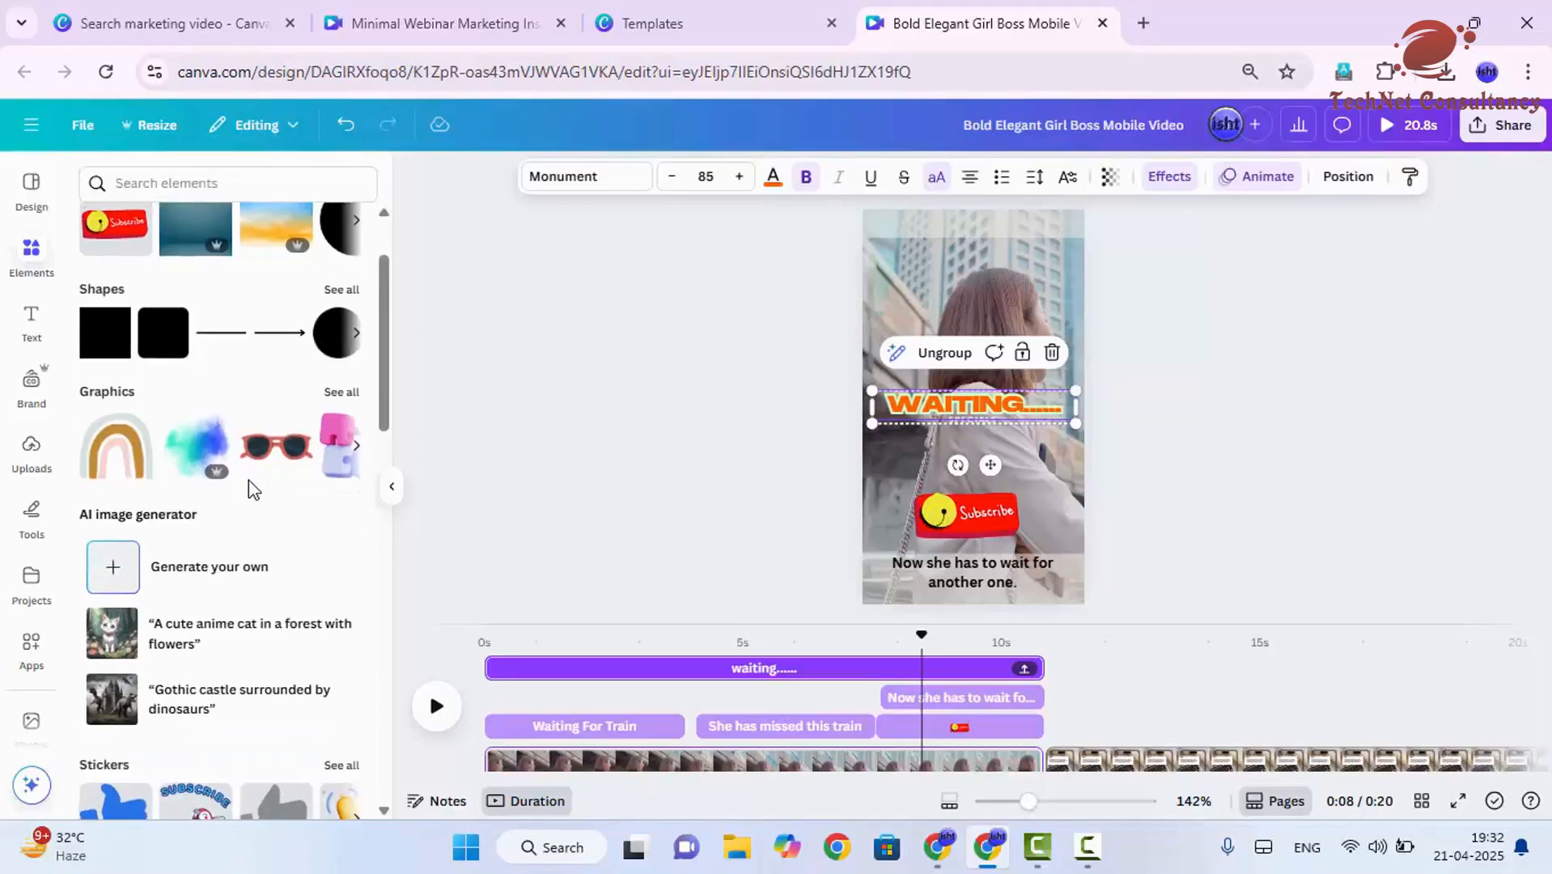
pyautogui.moveTo(314, 486)
pyautogui.scroll(-5, 249, 513)
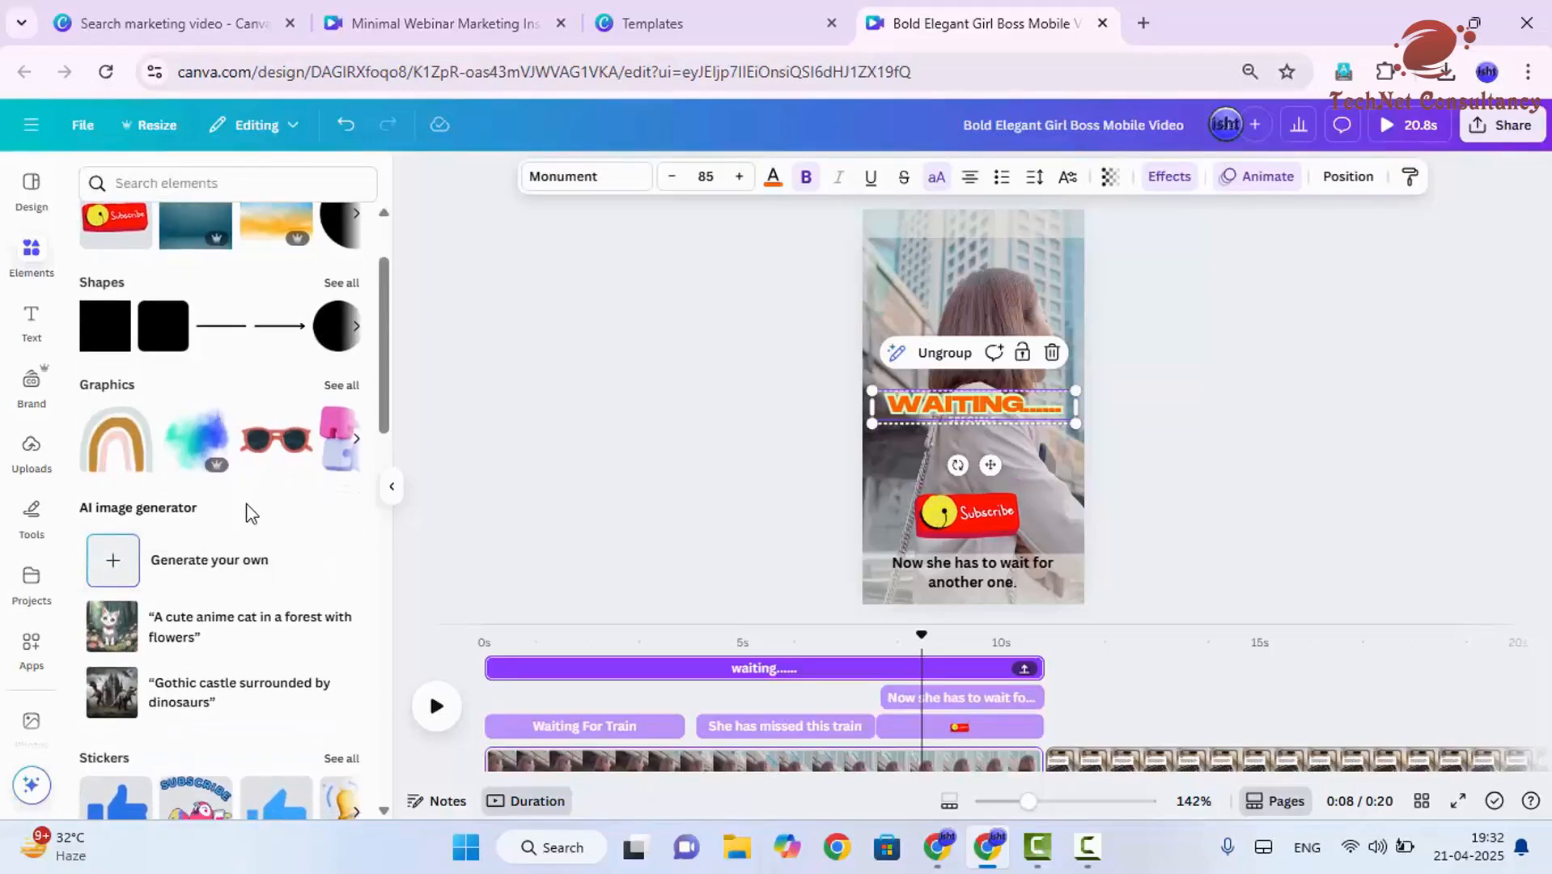
pyautogui.scroll(2, 220, 600)
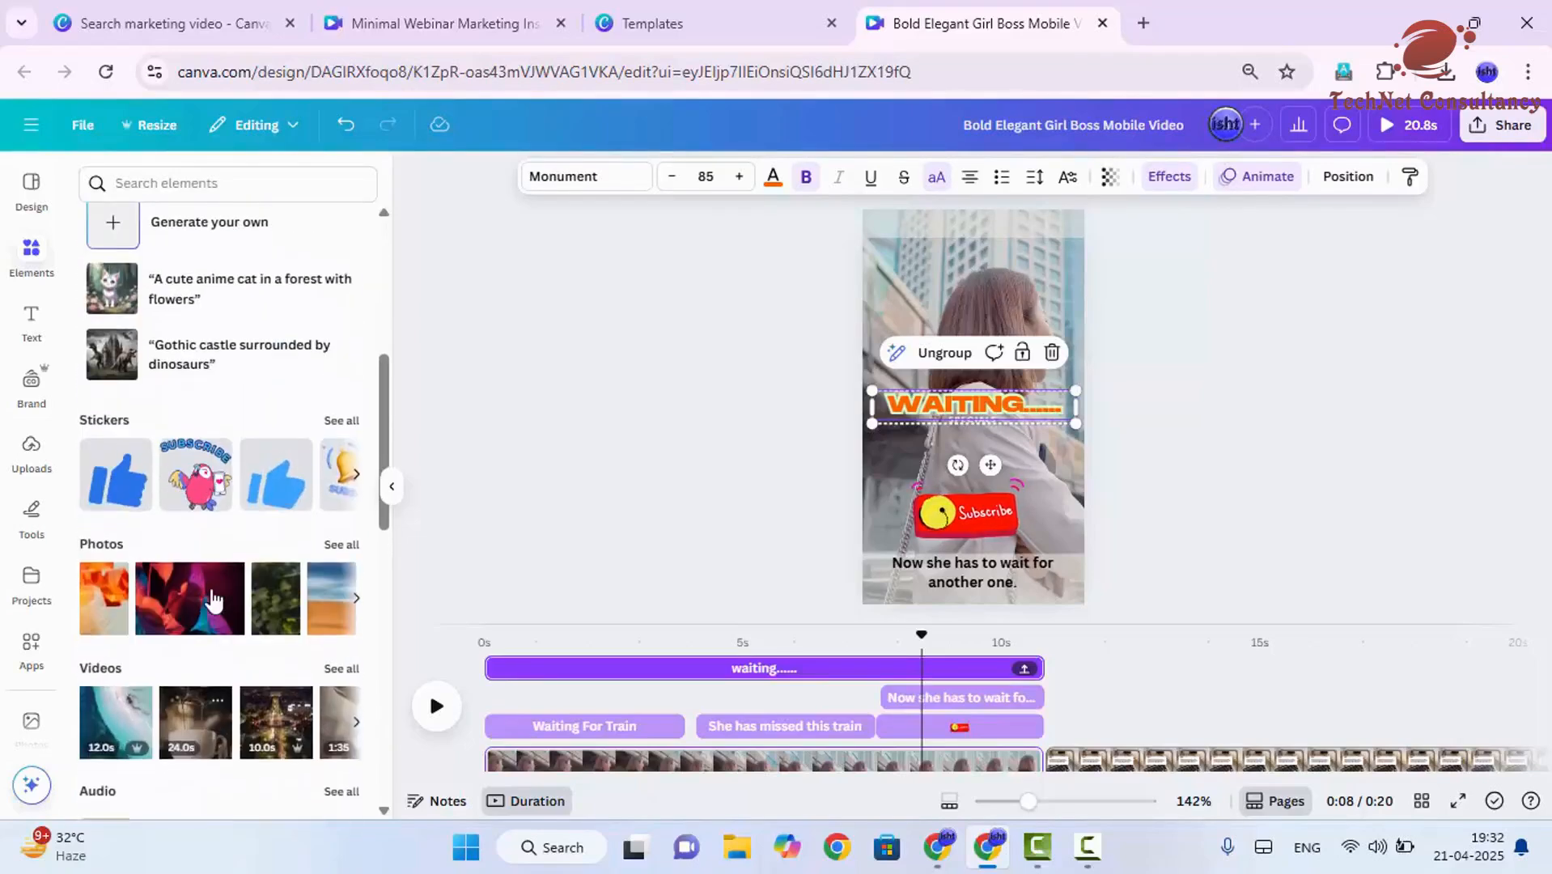
pyautogui.moveTo(116, 478); pyautogui.dragTo(911, 308)
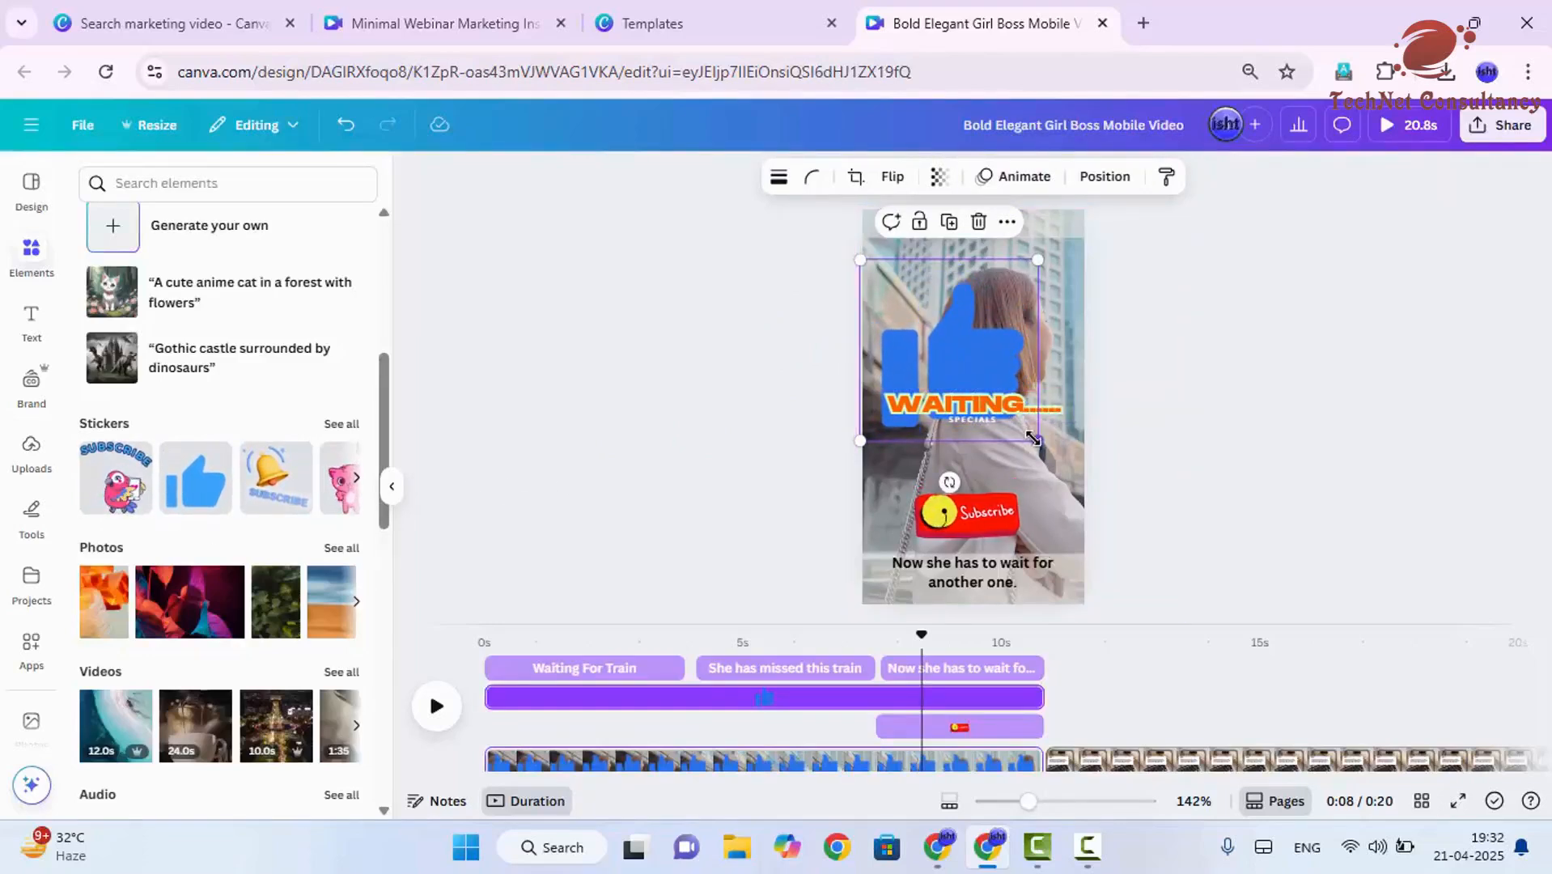
# - Shrink the thumbs-up sticker, place it beside the Subscribe sticker, and trim its start to match the "Now she has to wait" text clip
pyautogui.moveTo(1037, 440); pyautogui.dragTo(1009, 501)
pyautogui.moveTo(892, 506); pyautogui.dragTo(911, 496)
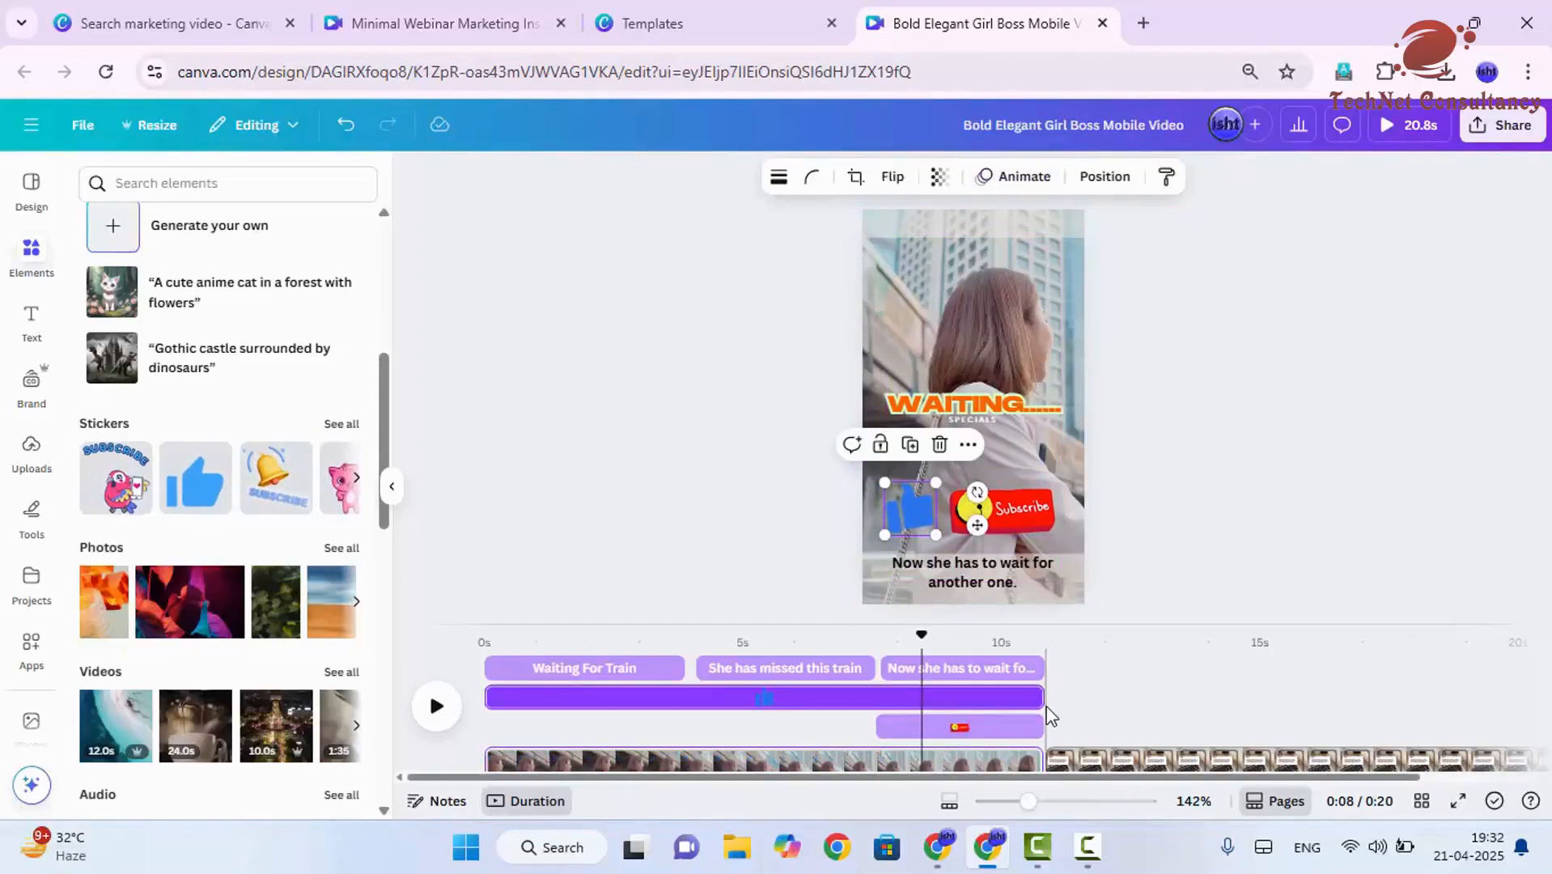
pyautogui.moveTo(493, 702); pyautogui.dragTo(890, 702)
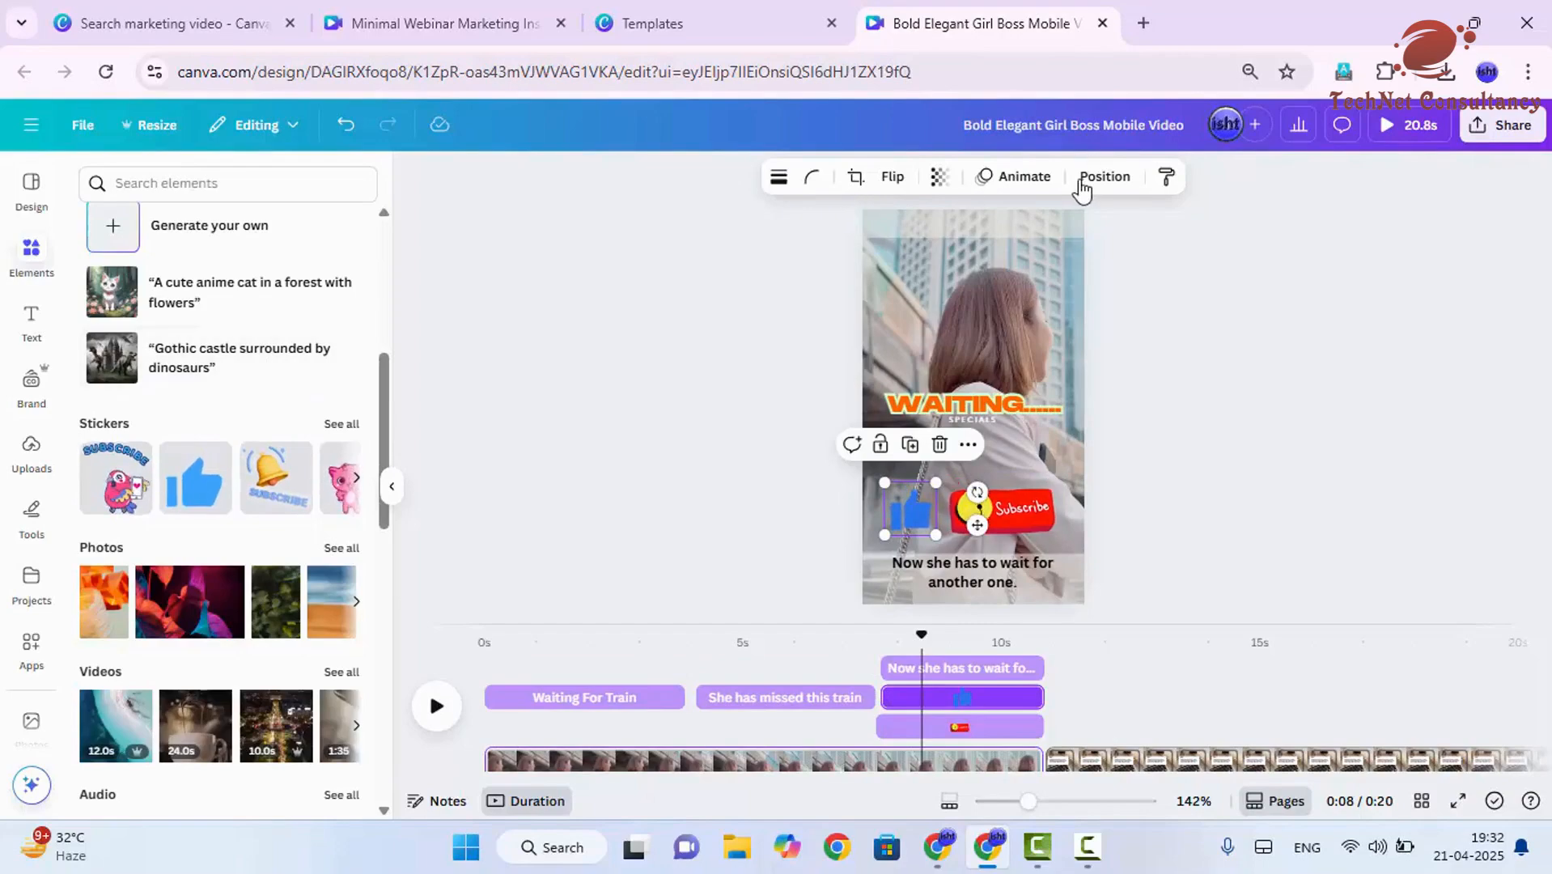
# - Apply the Stomp animation to the thumbs-up sticker
pyautogui.click(1013, 176)
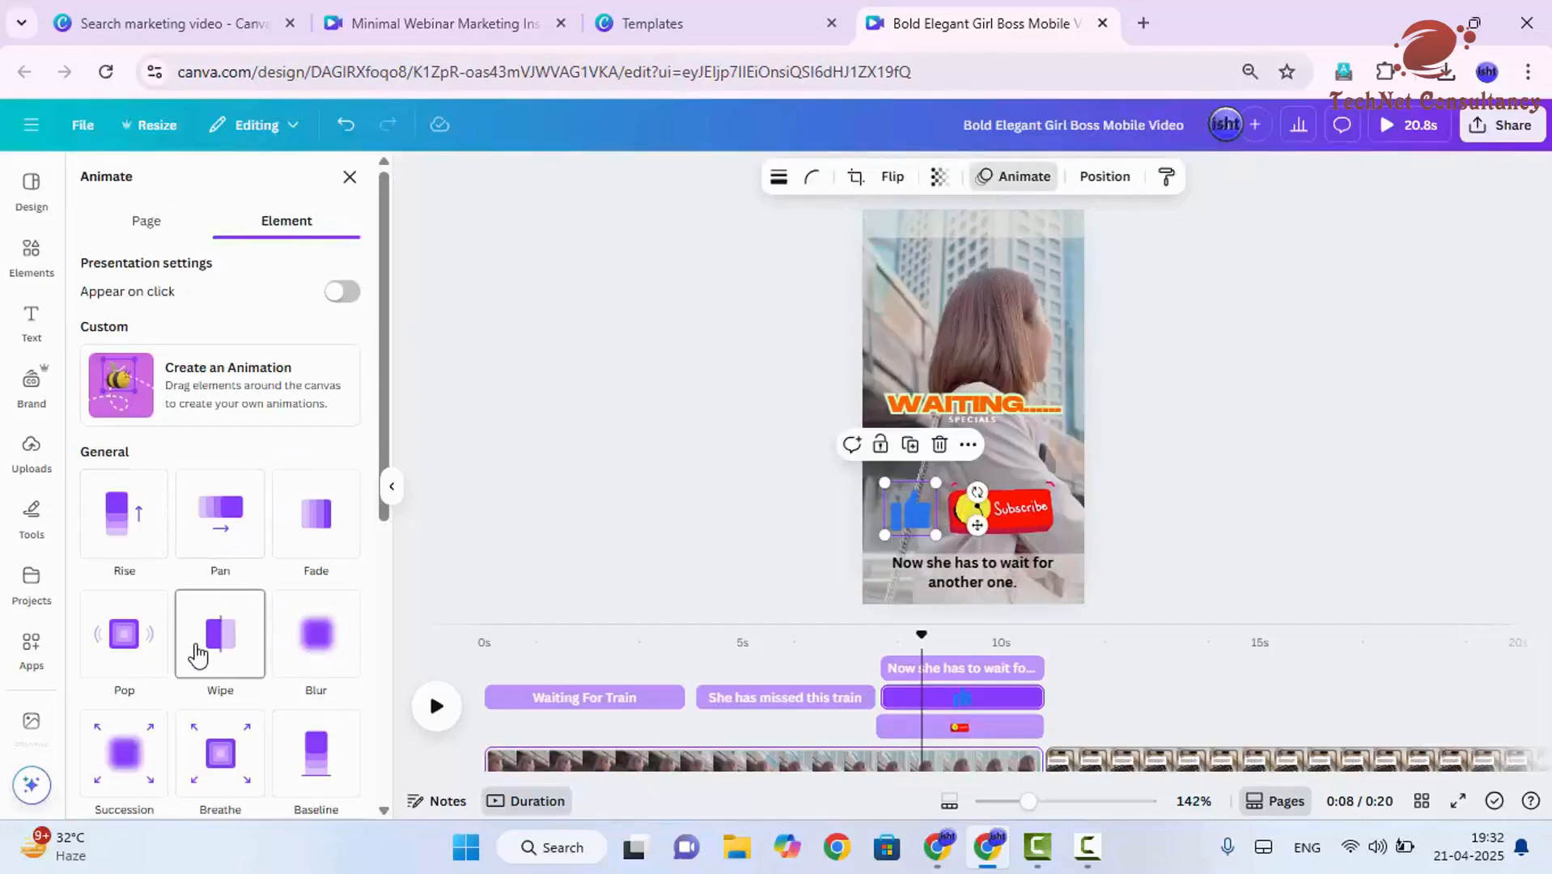
pyautogui.click(901, 702)
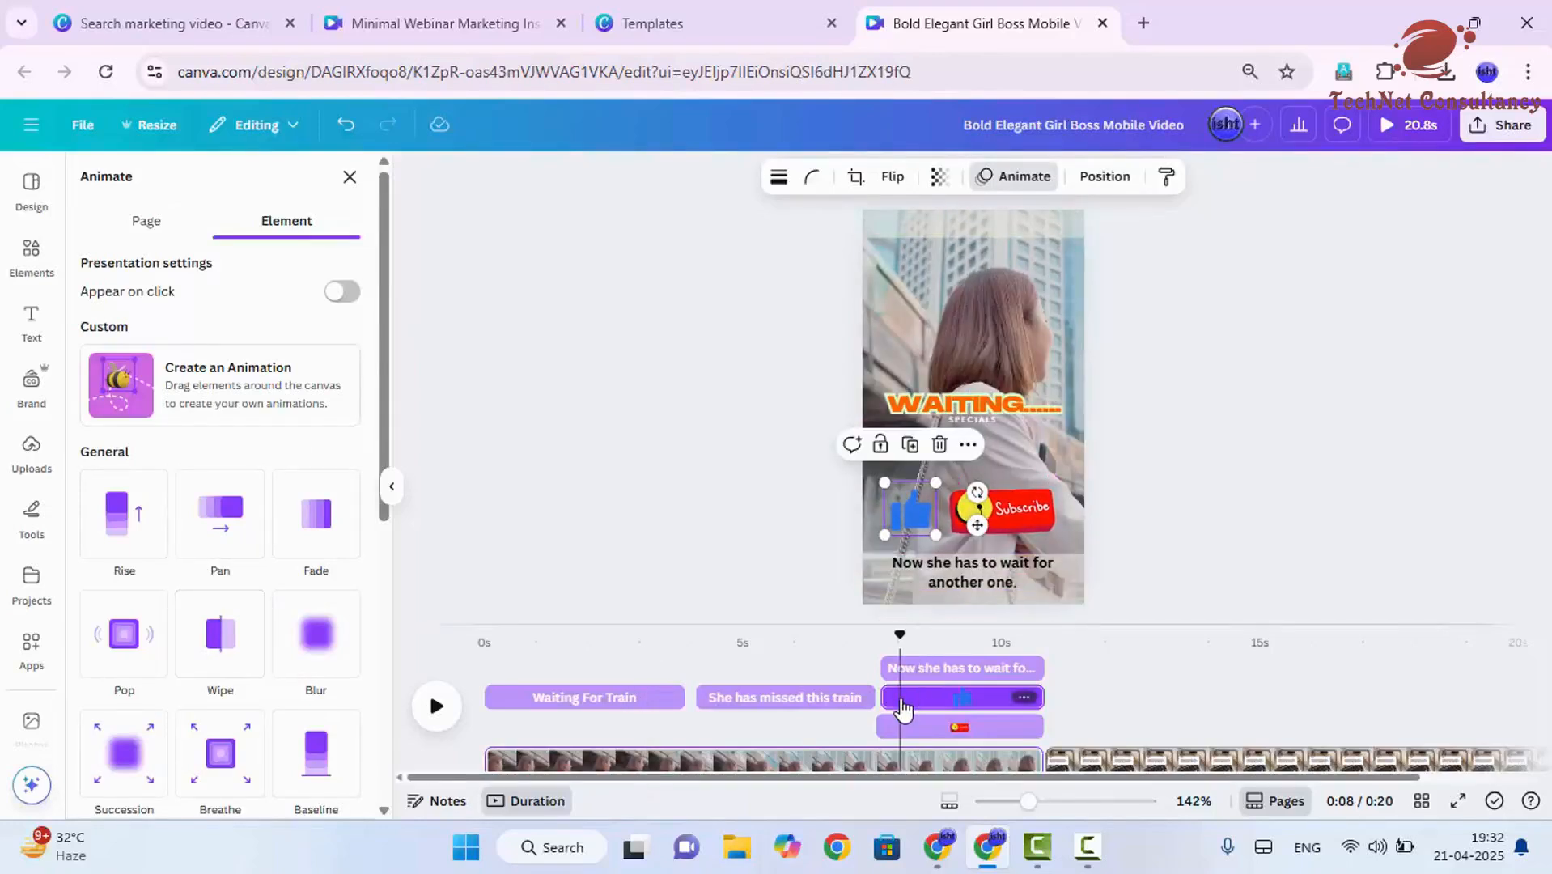
pyautogui.scroll(-2, 319, 534)
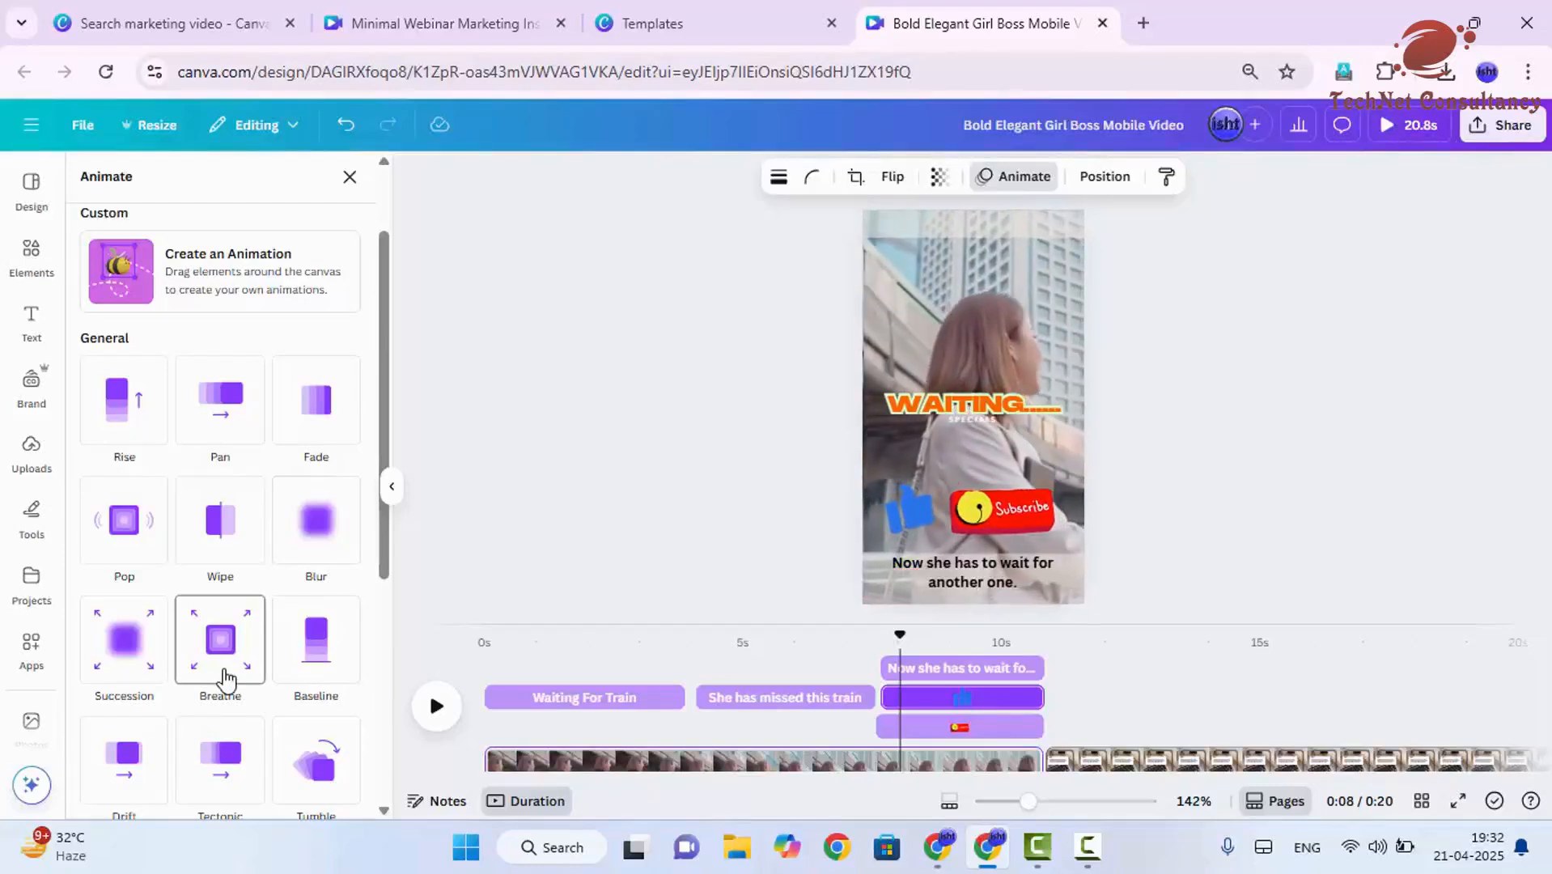
pyautogui.scroll(-2, 226, 679)
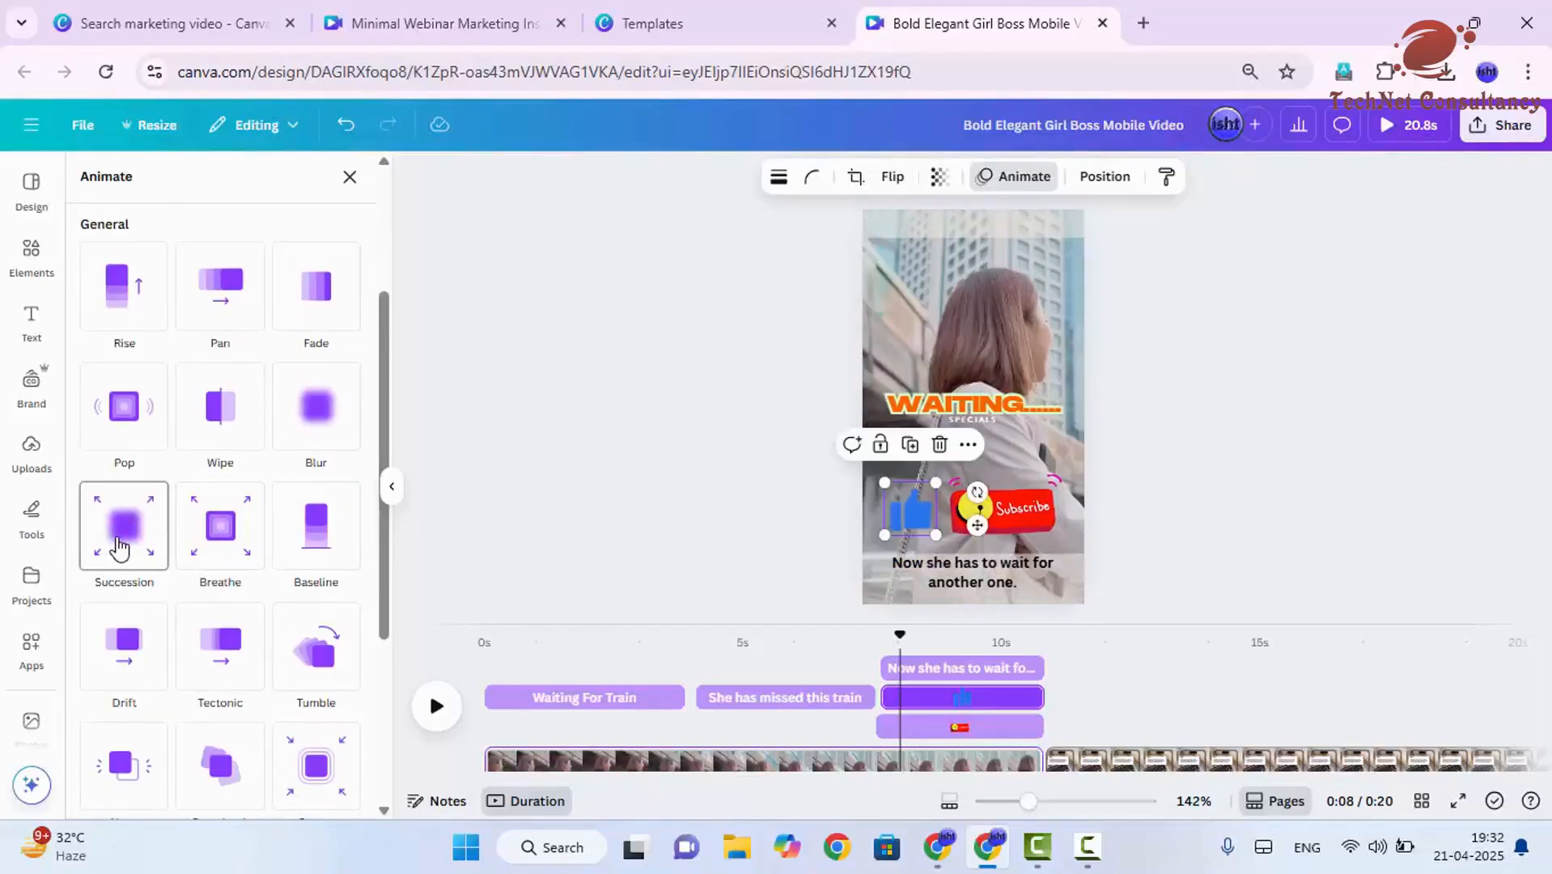
pyautogui.scroll(-2, 214, 643)
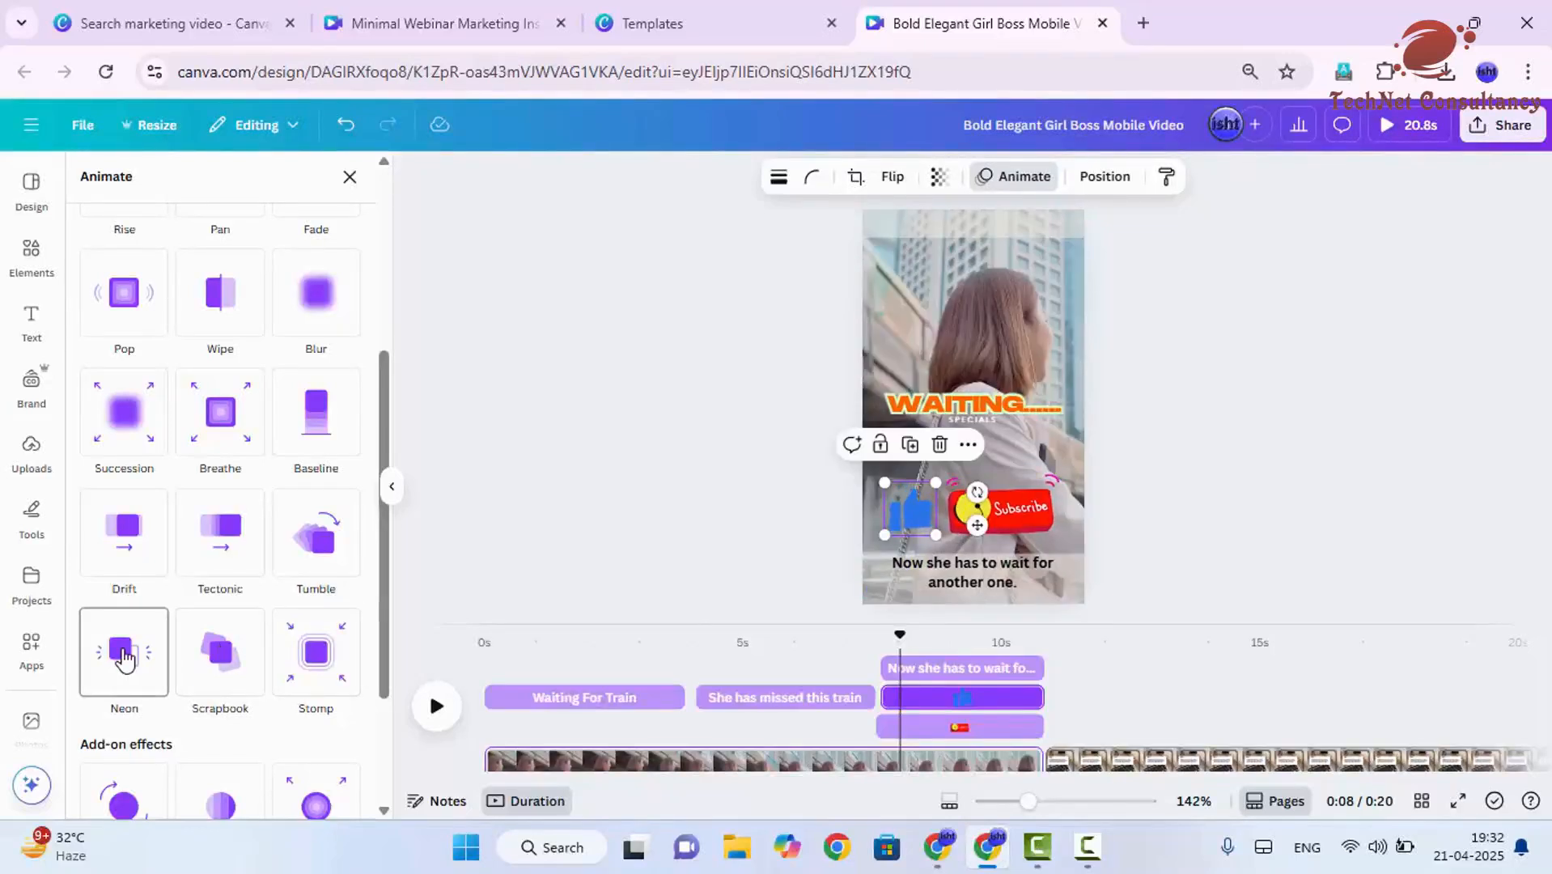
pyautogui.scroll(-3, 123, 659)
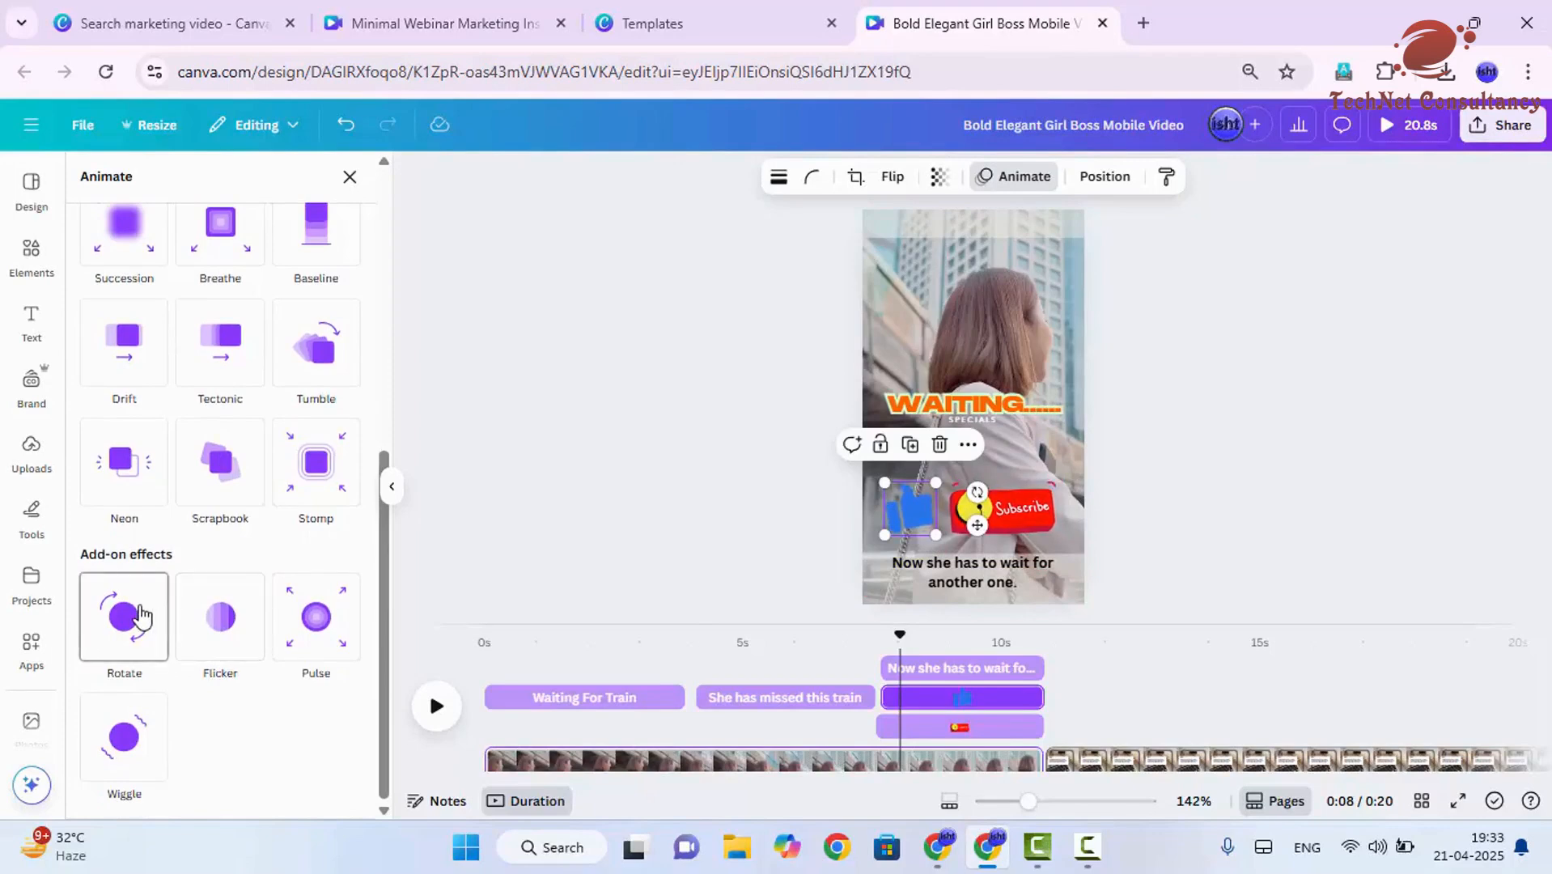
pyautogui.click(321, 493)
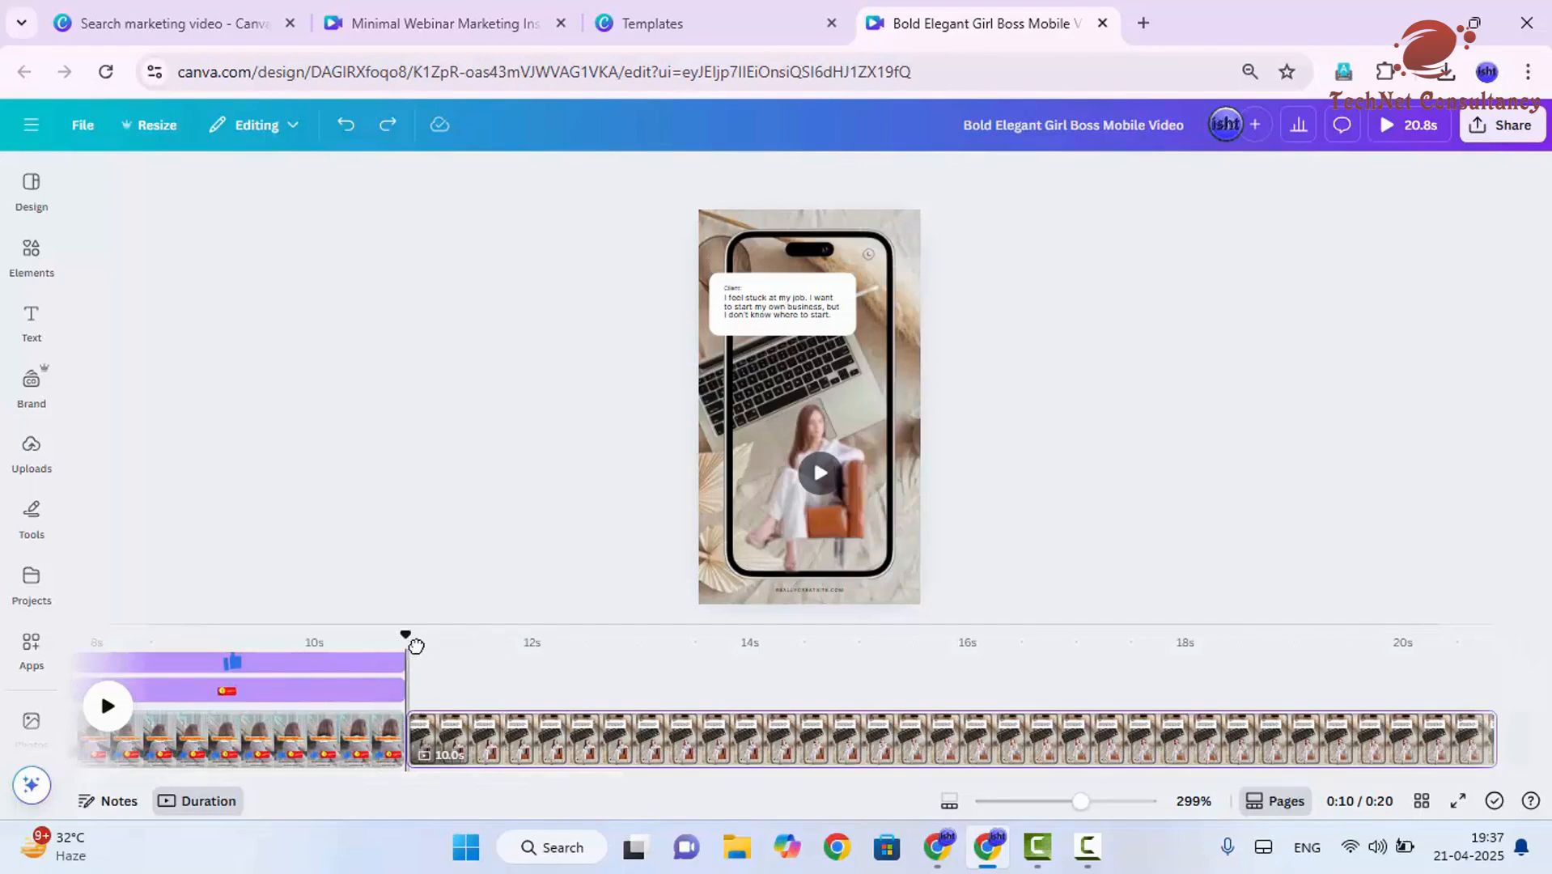
# - Check the cut between page 1 and page 2 and add a Flow transition there
pyautogui.moveTo(416, 645); pyautogui.dragTo(436, 644)
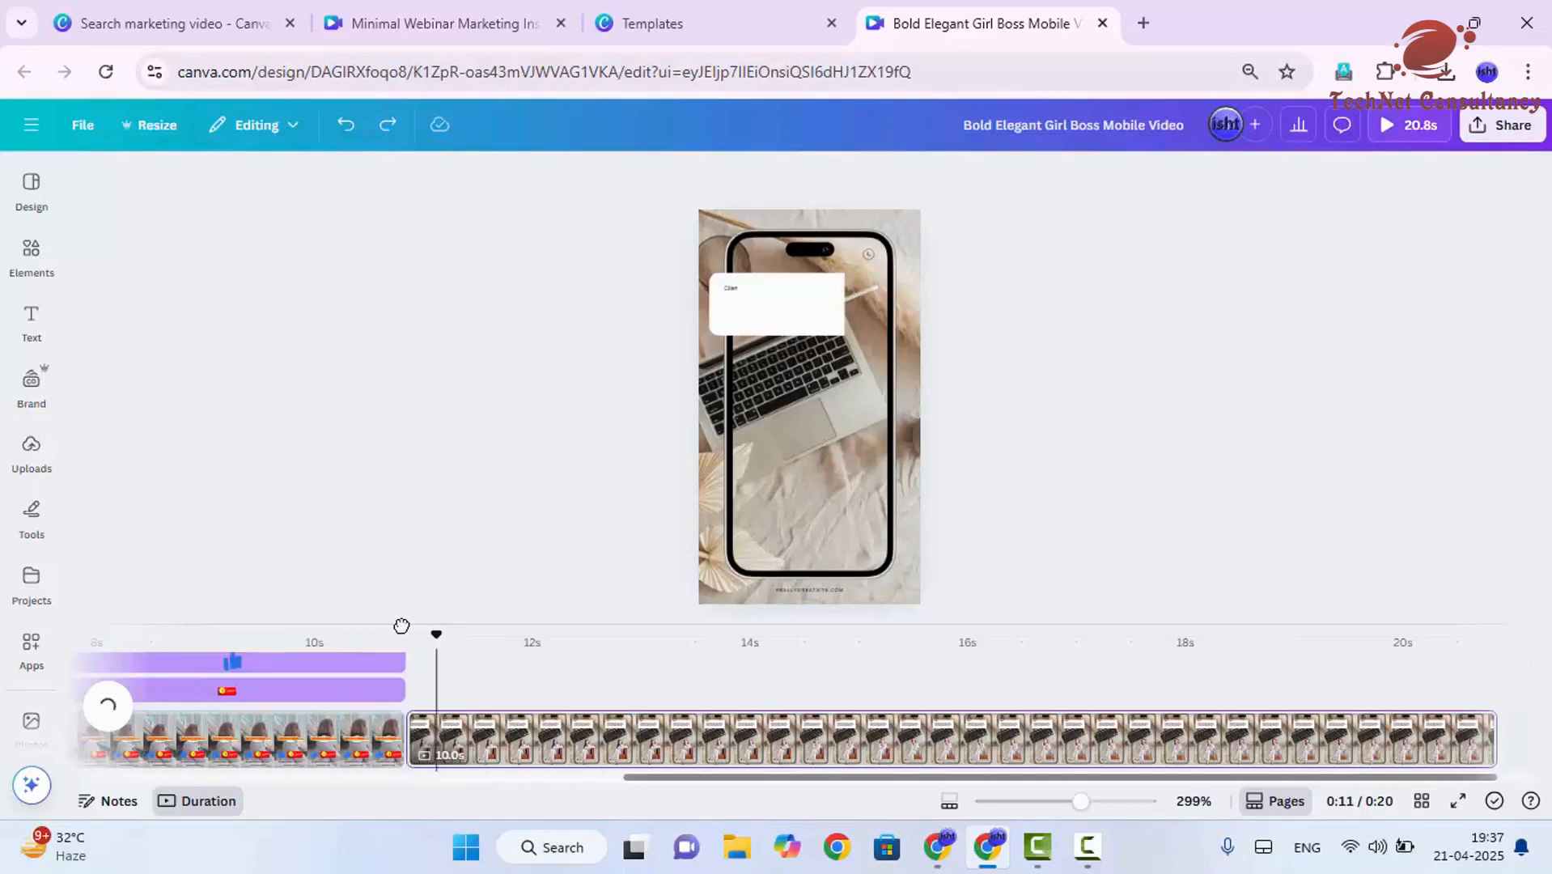
pyautogui.moveTo(401, 626); pyautogui.dragTo(319, 635)
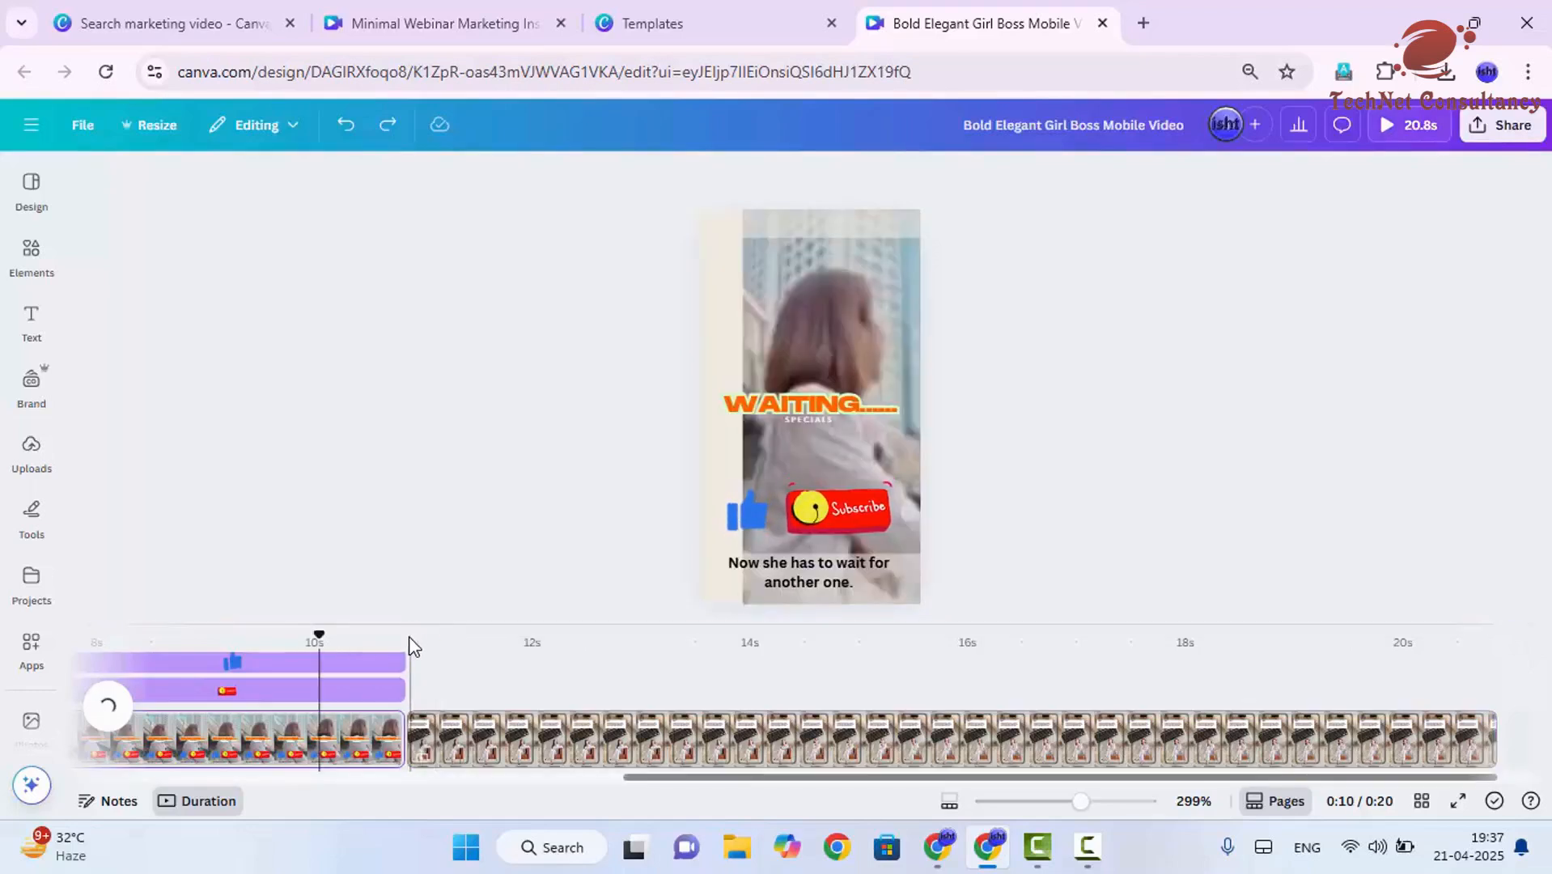
pyautogui.click(409, 637)
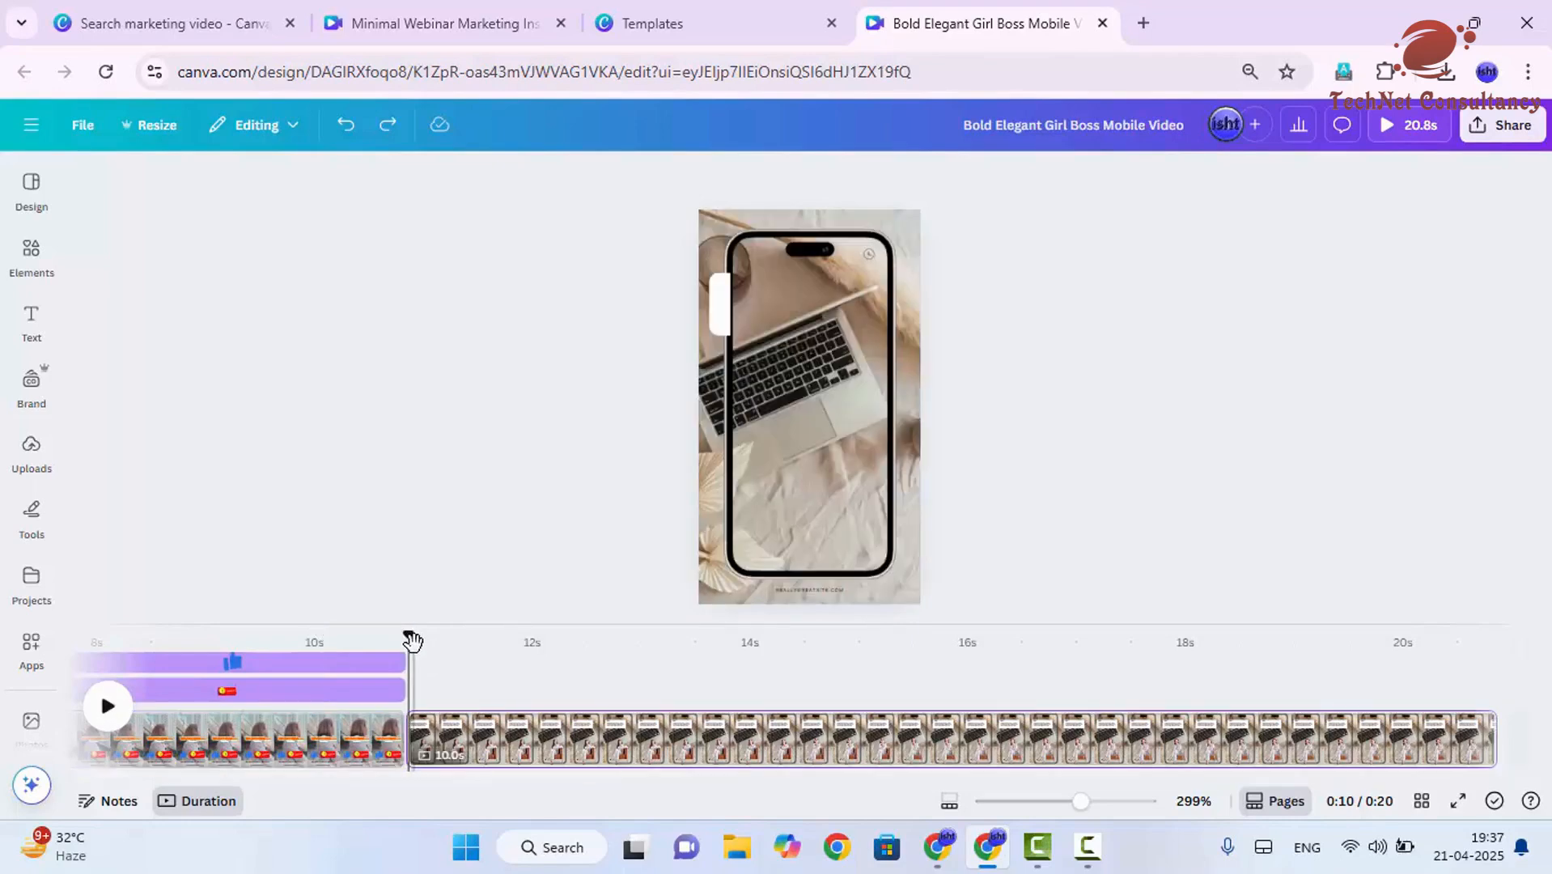
pyautogui.moveTo(412, 641); pyautogui.dragTo(385, 639)
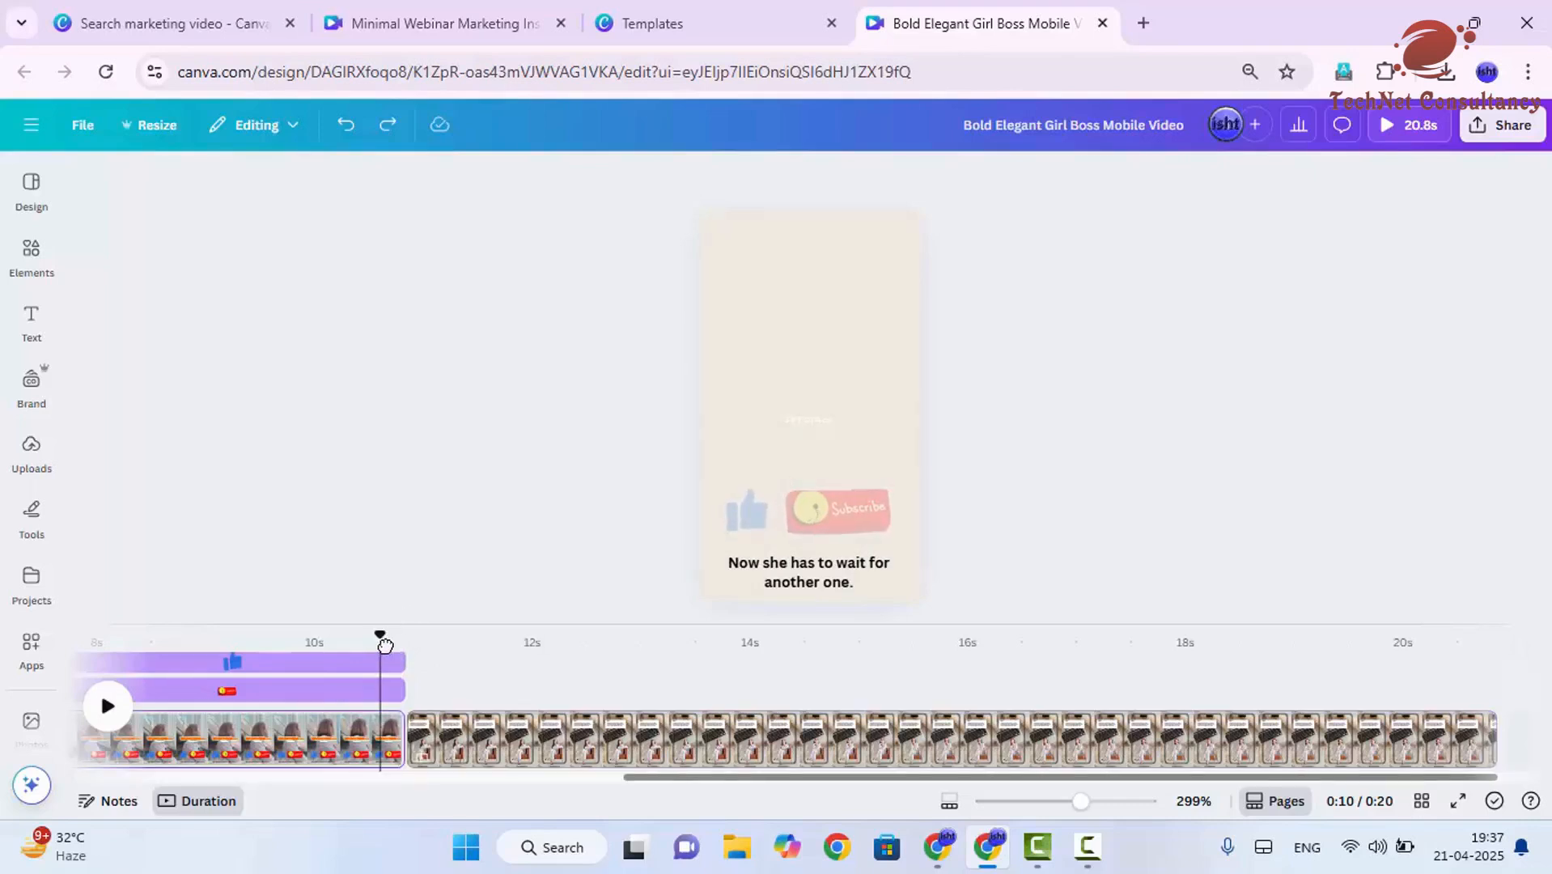
pyautogui.moveTo(400, 753)
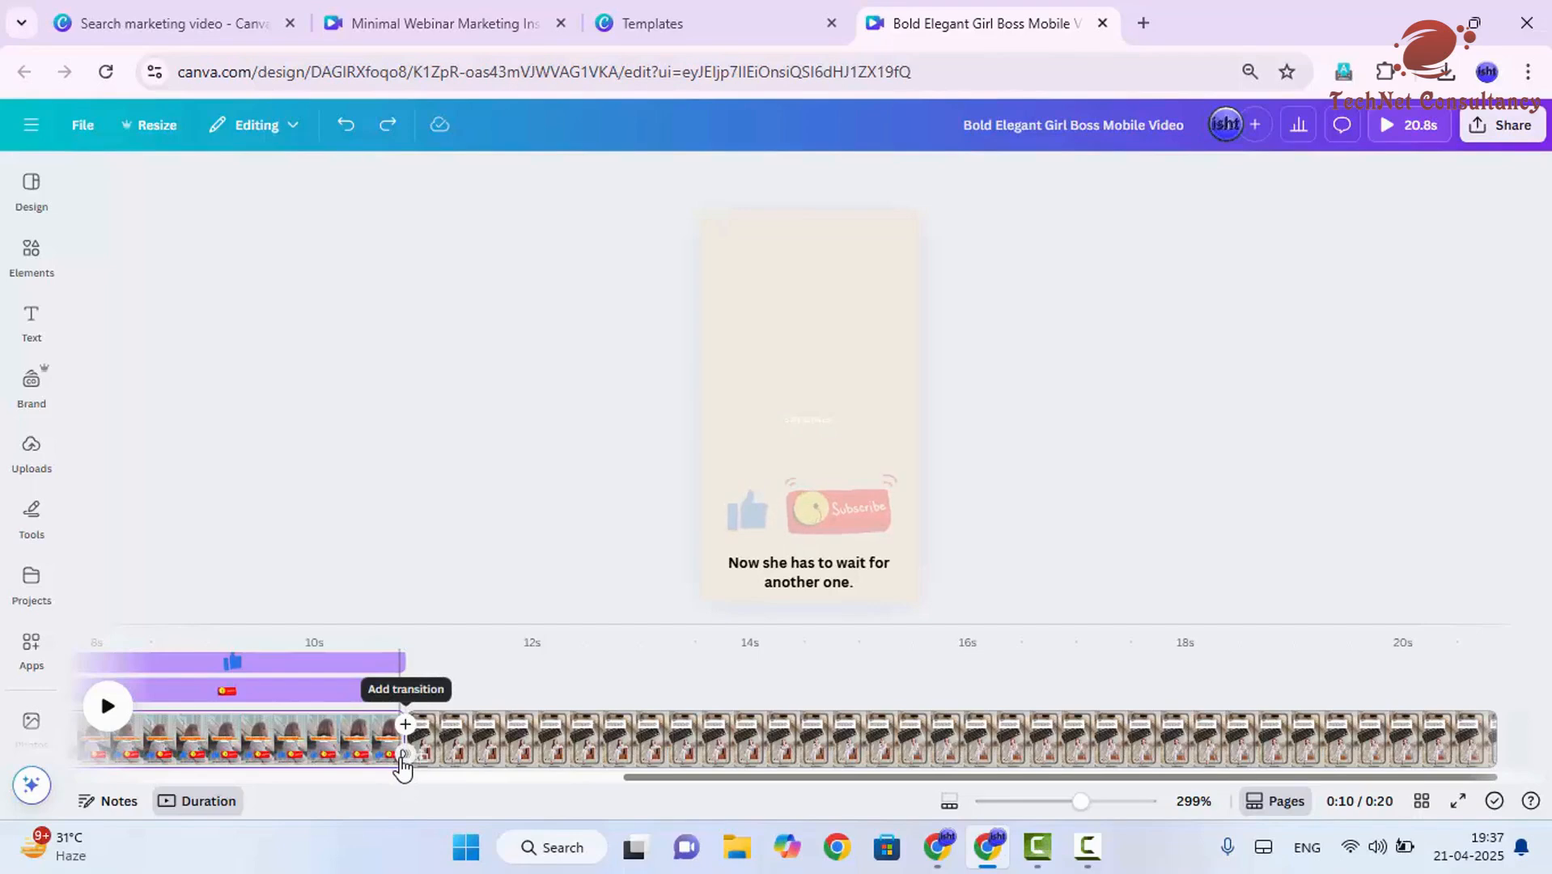
pyautogui.click(404, 755)
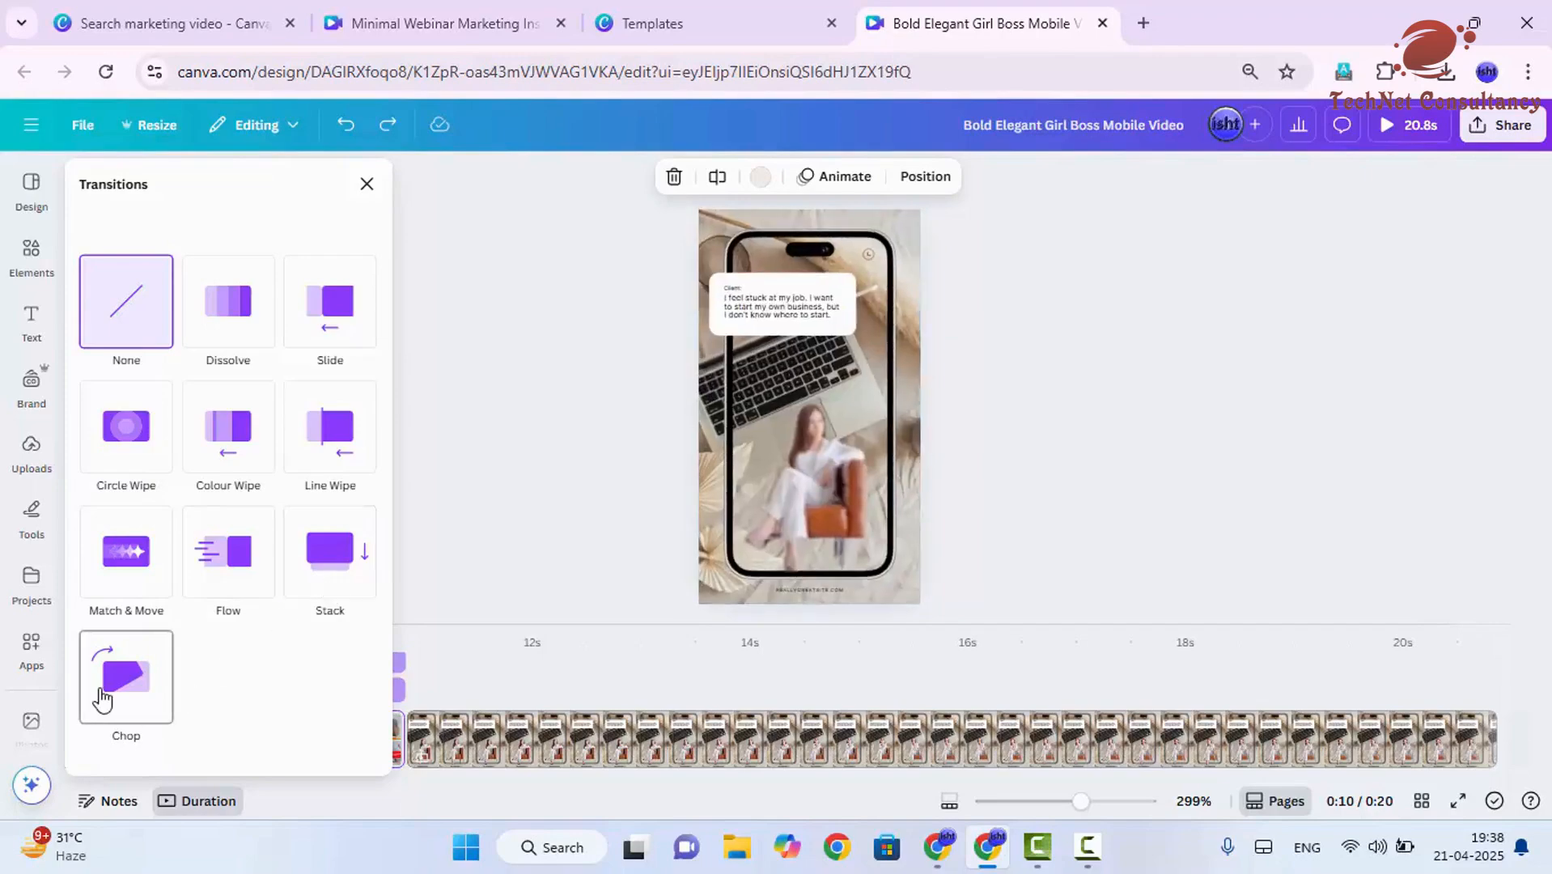
pyautogui.click(213, 586)
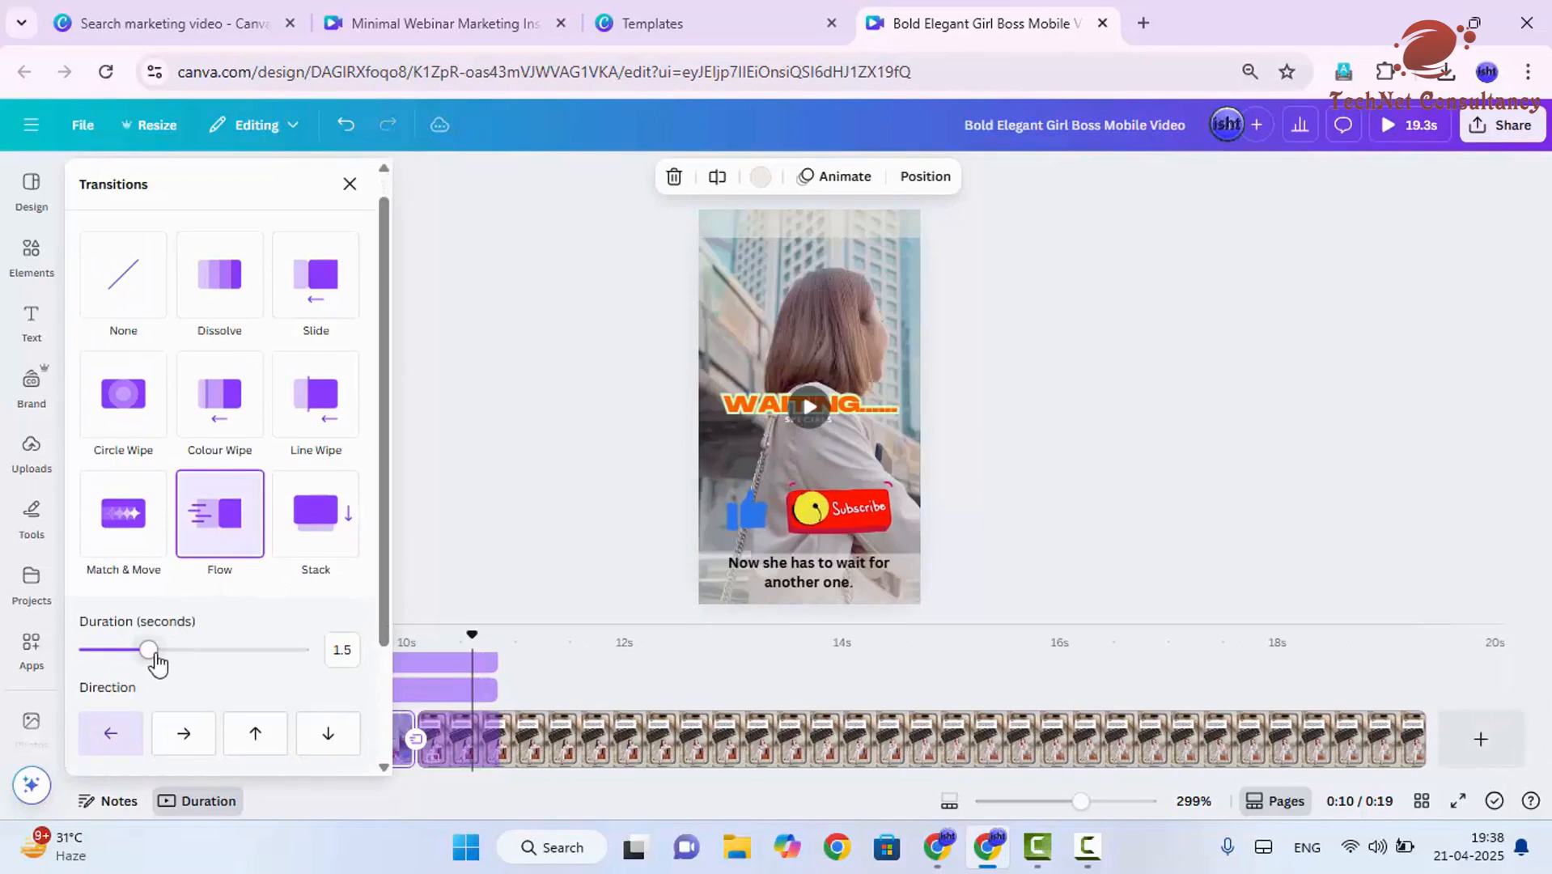
# - Set the Flow transition's duration to 3.1 seconds and look through its direction options and the other transitions
pyautogui.moveTo(156, 662); pyautogui.dragTo(220, 668)
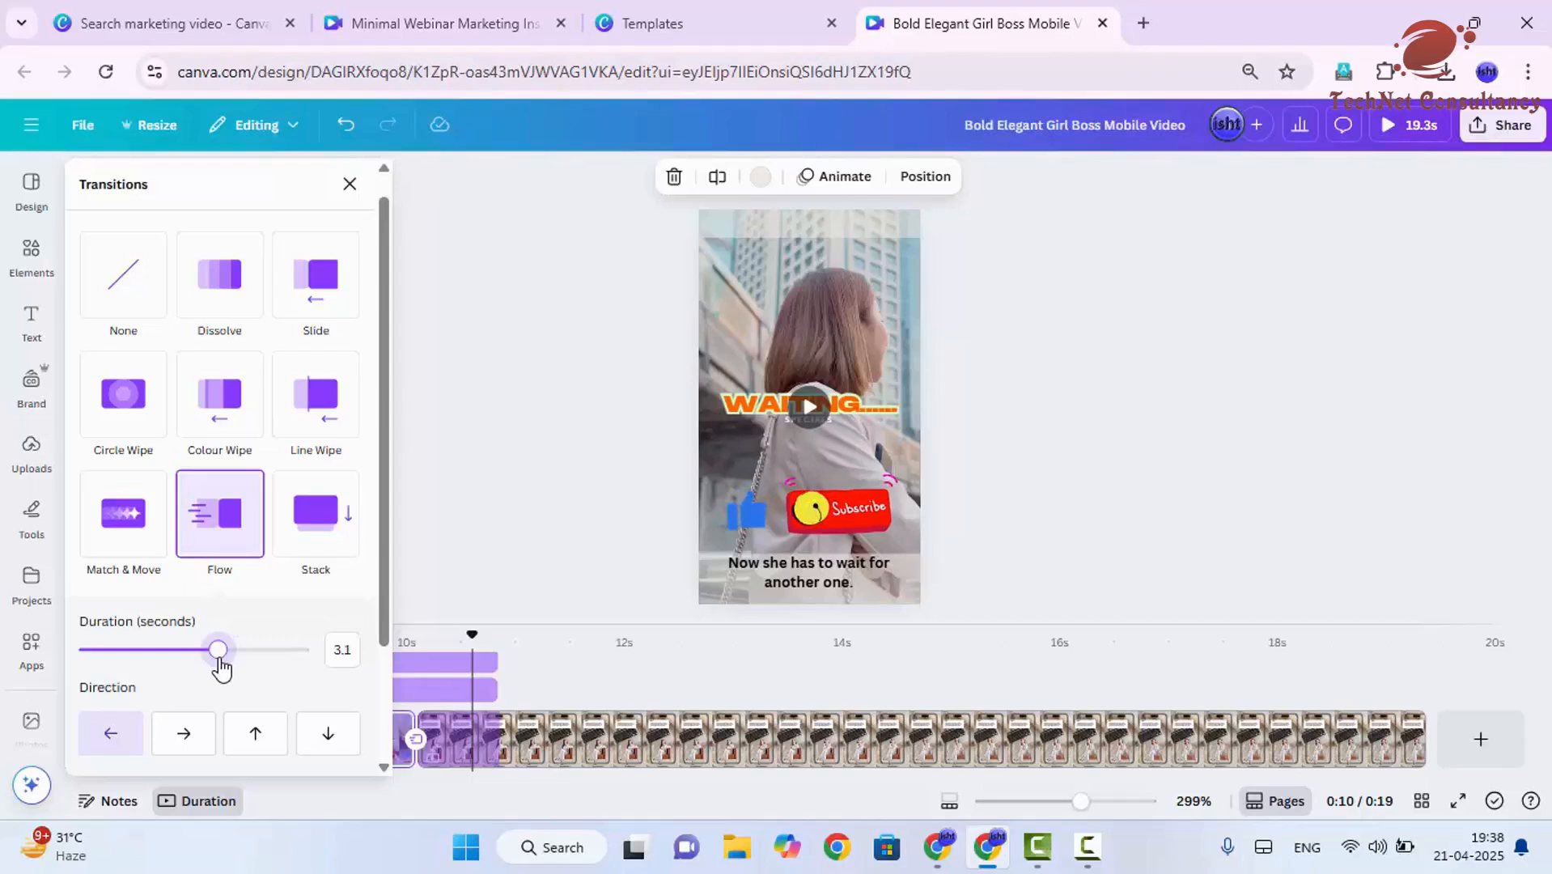
pyautogui.scroll(-2, 227, 688)
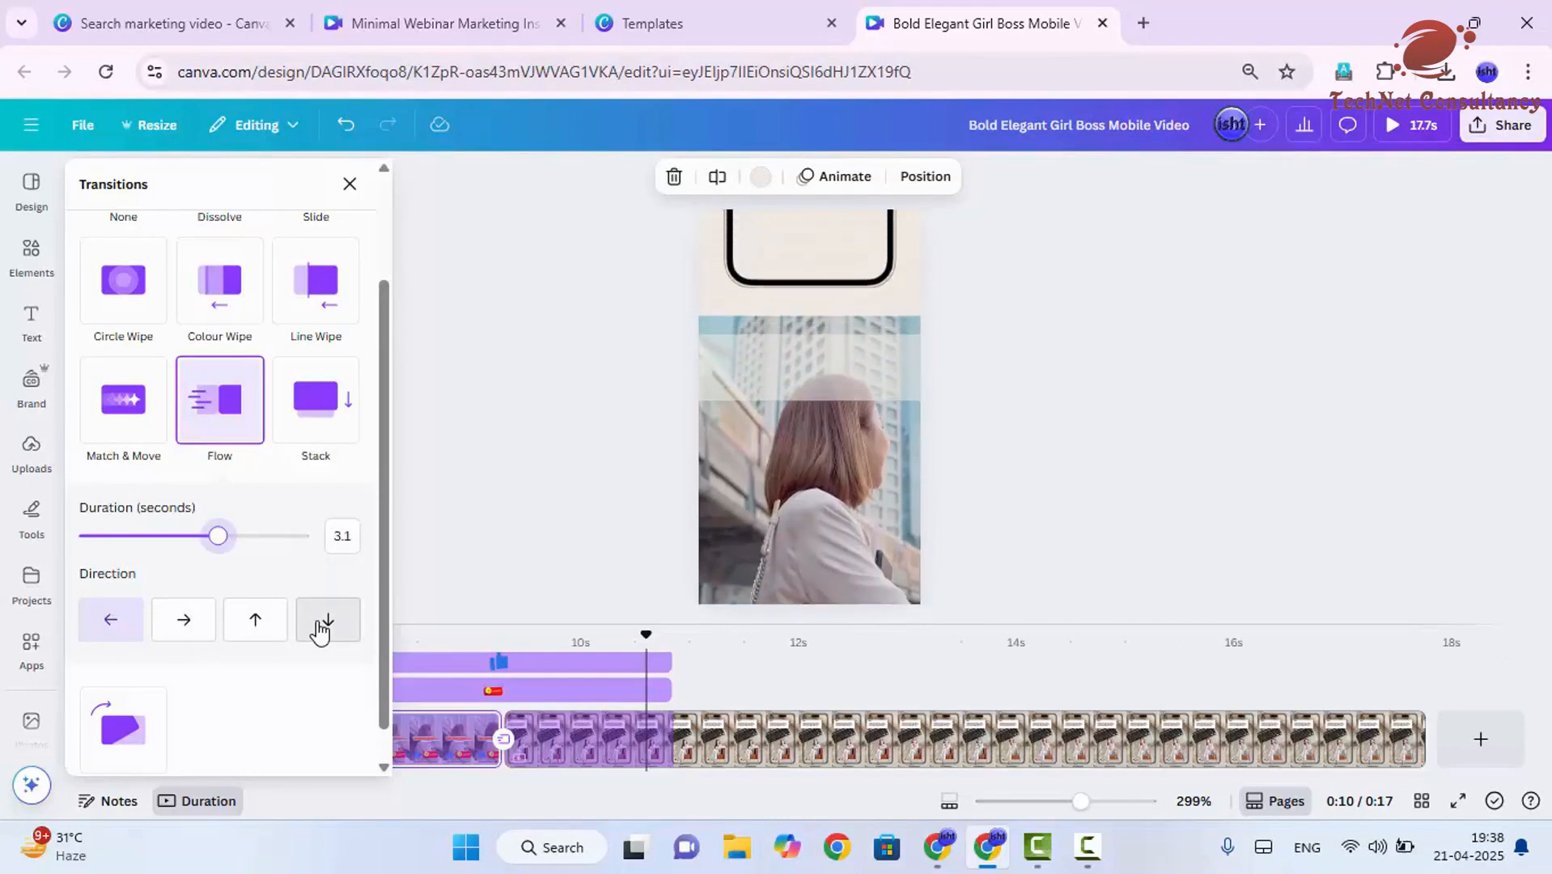
pyautogui.scroll(-1, 292, 647)
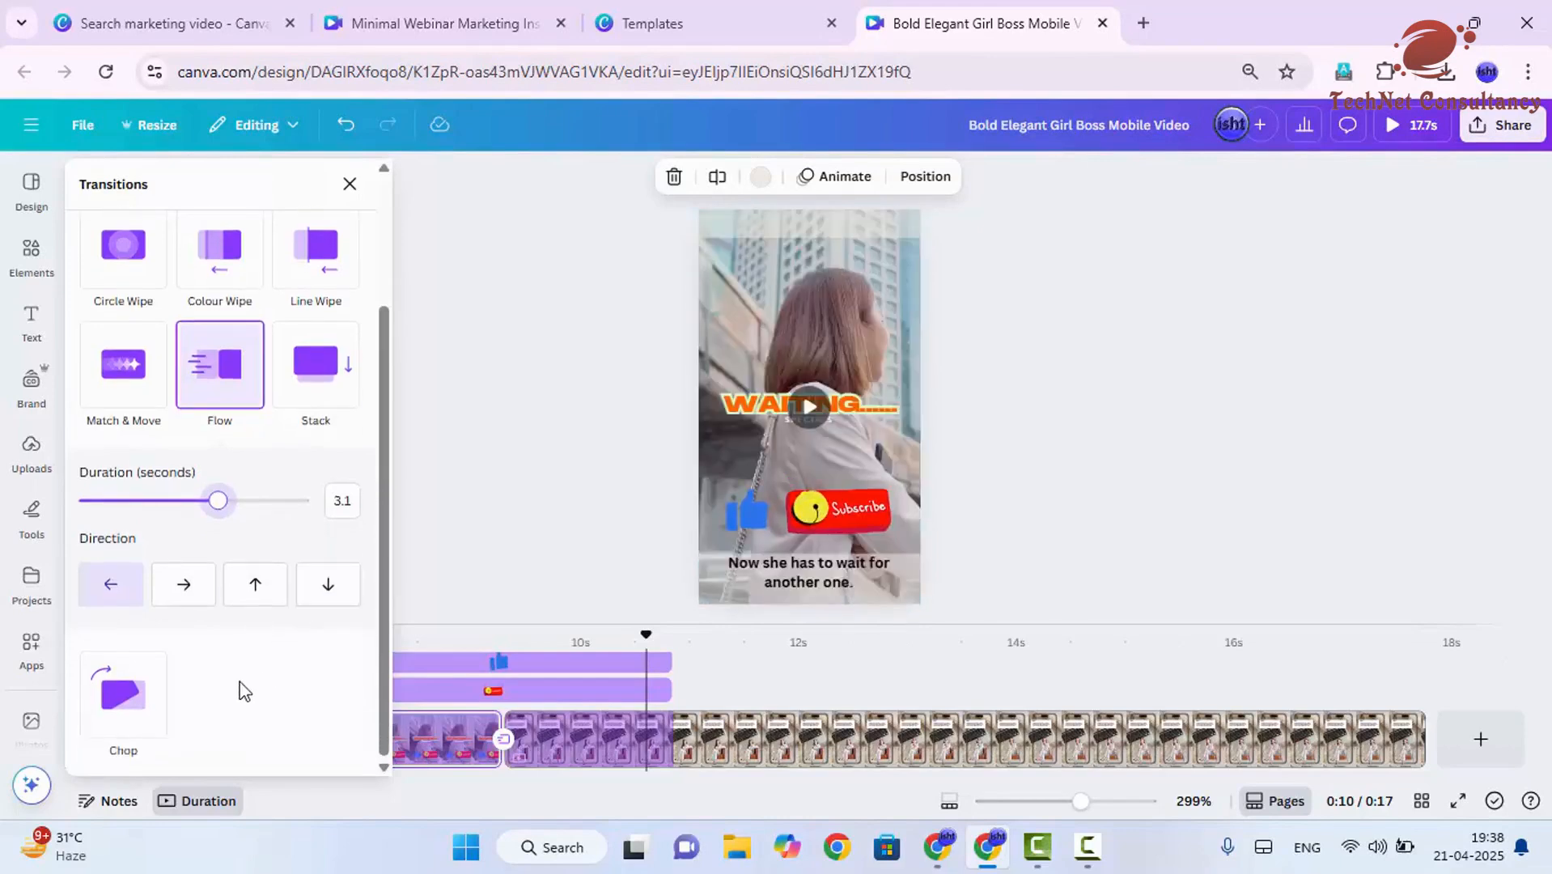
pyautogui.scroll(3, 243, 647)
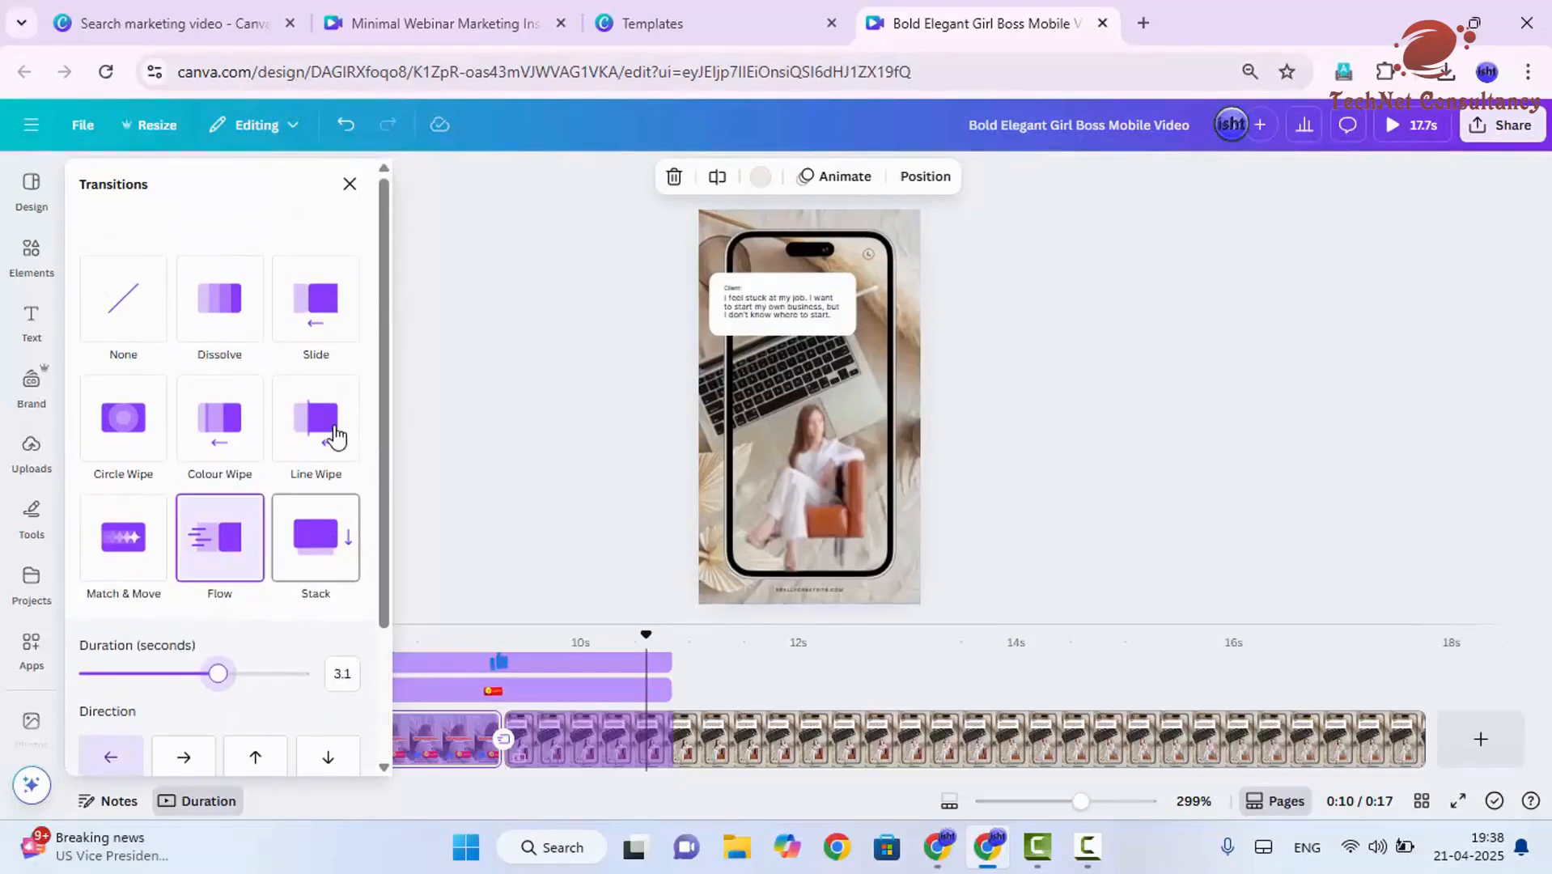
pyautogui.scroll(-3, 340, 595)
pyautogui.scroll(3, 315, 526)
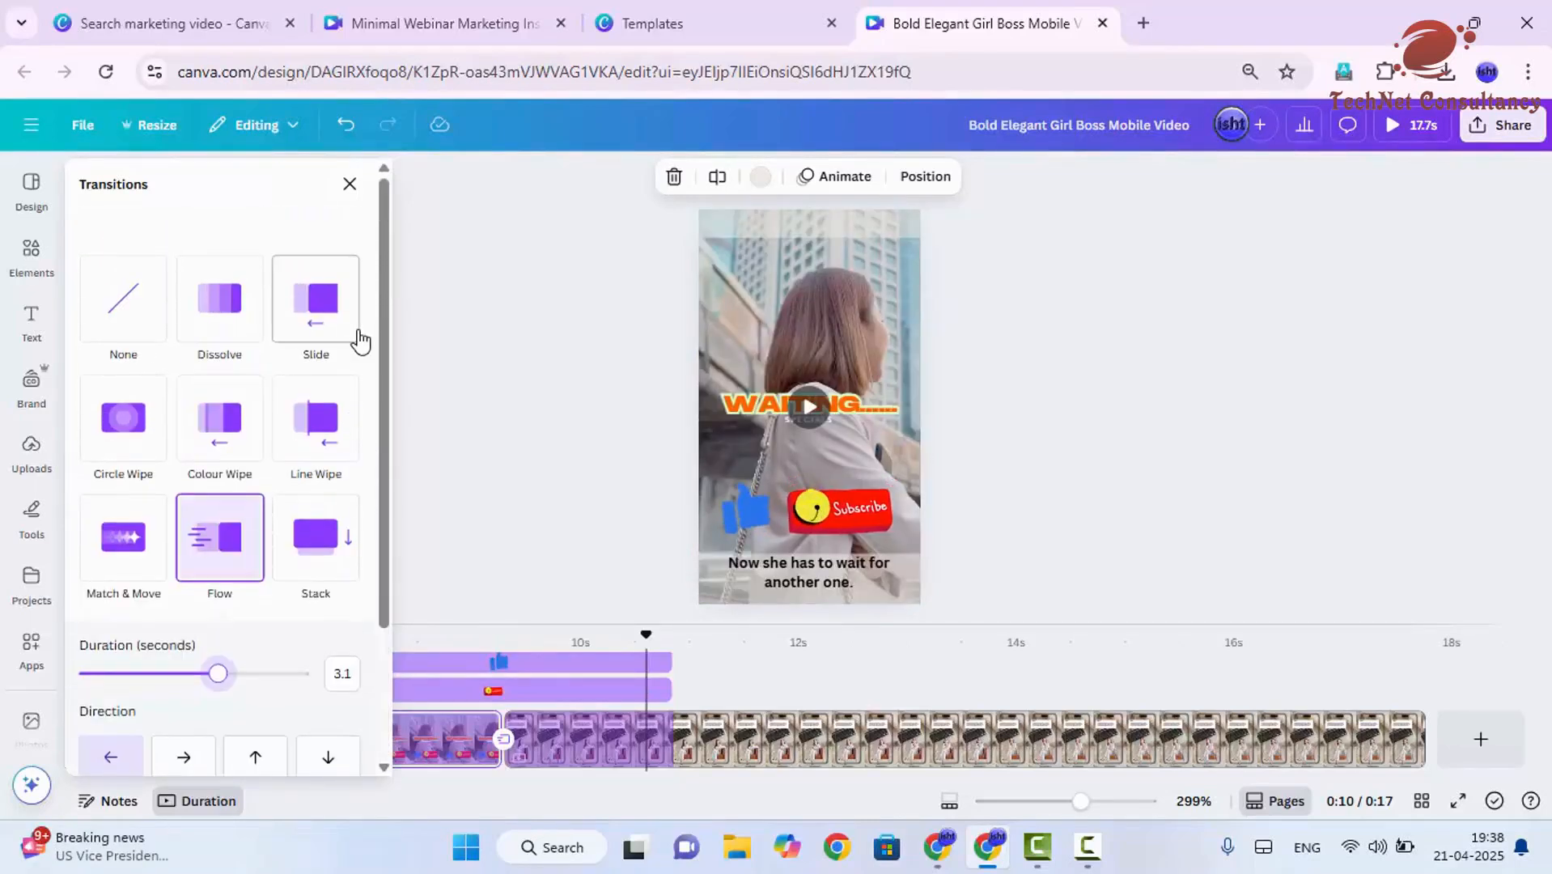
pyautogui.click(351, 186)
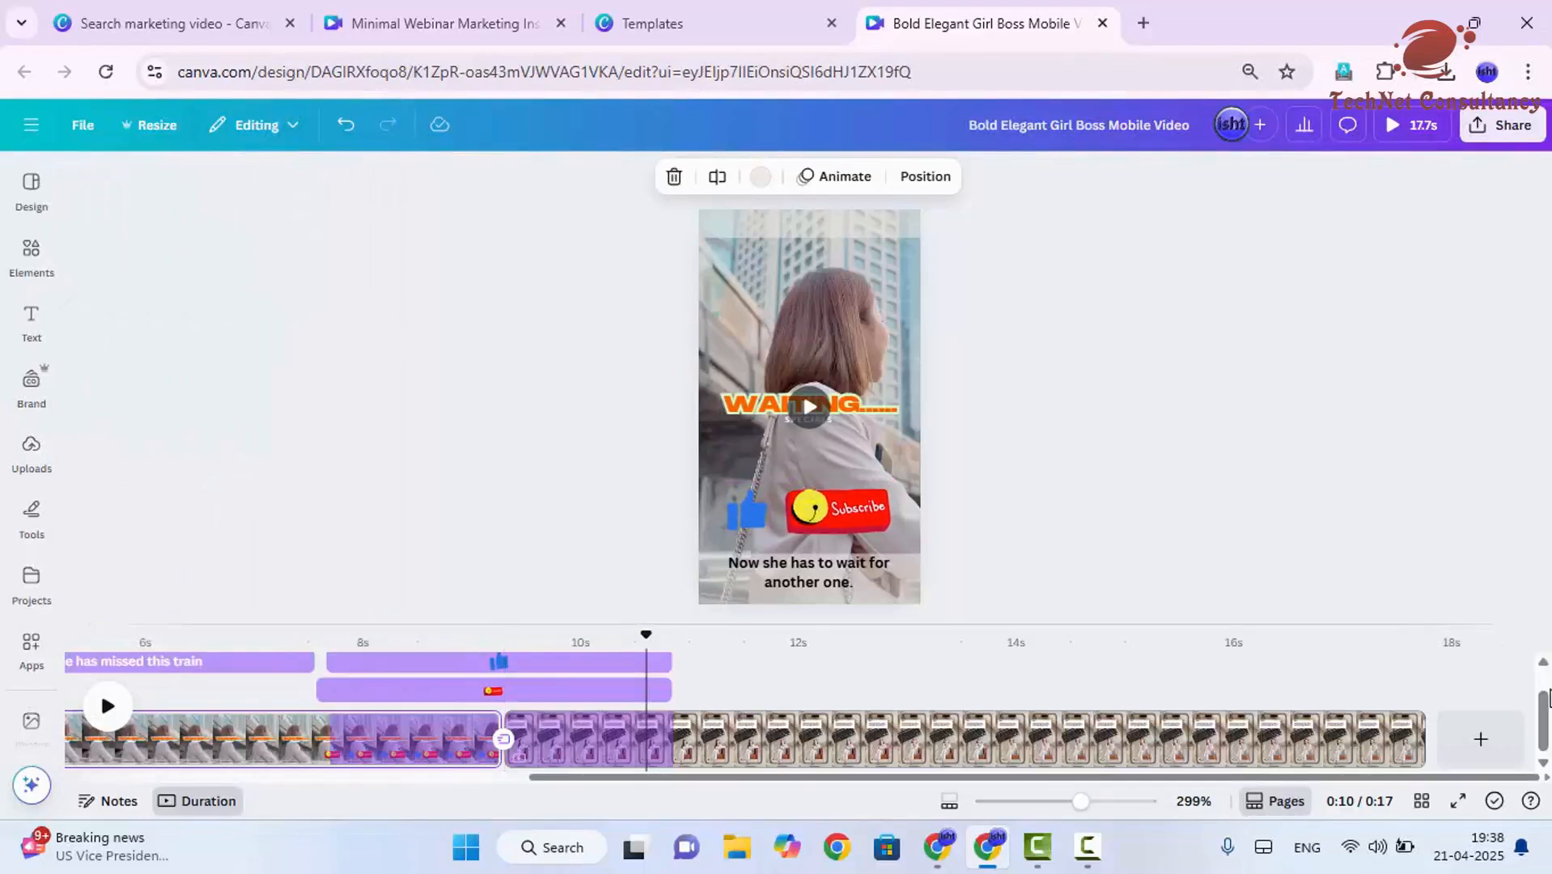
# - Split page 2 at about the 11-second mark
pyautogui.click(729, 686)
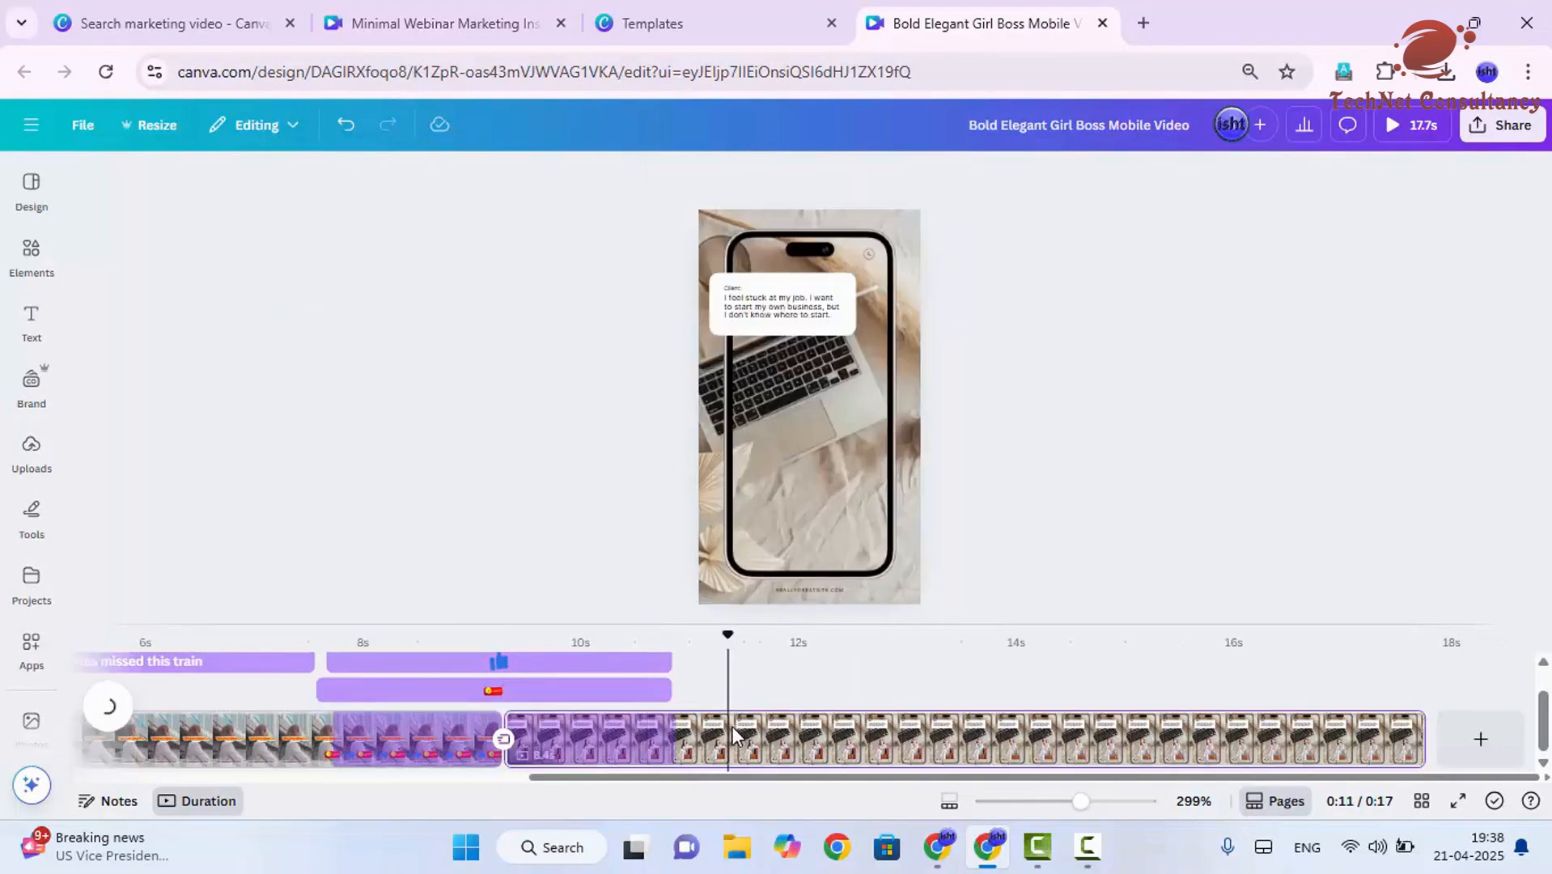
pyautogui.click(709, 732)
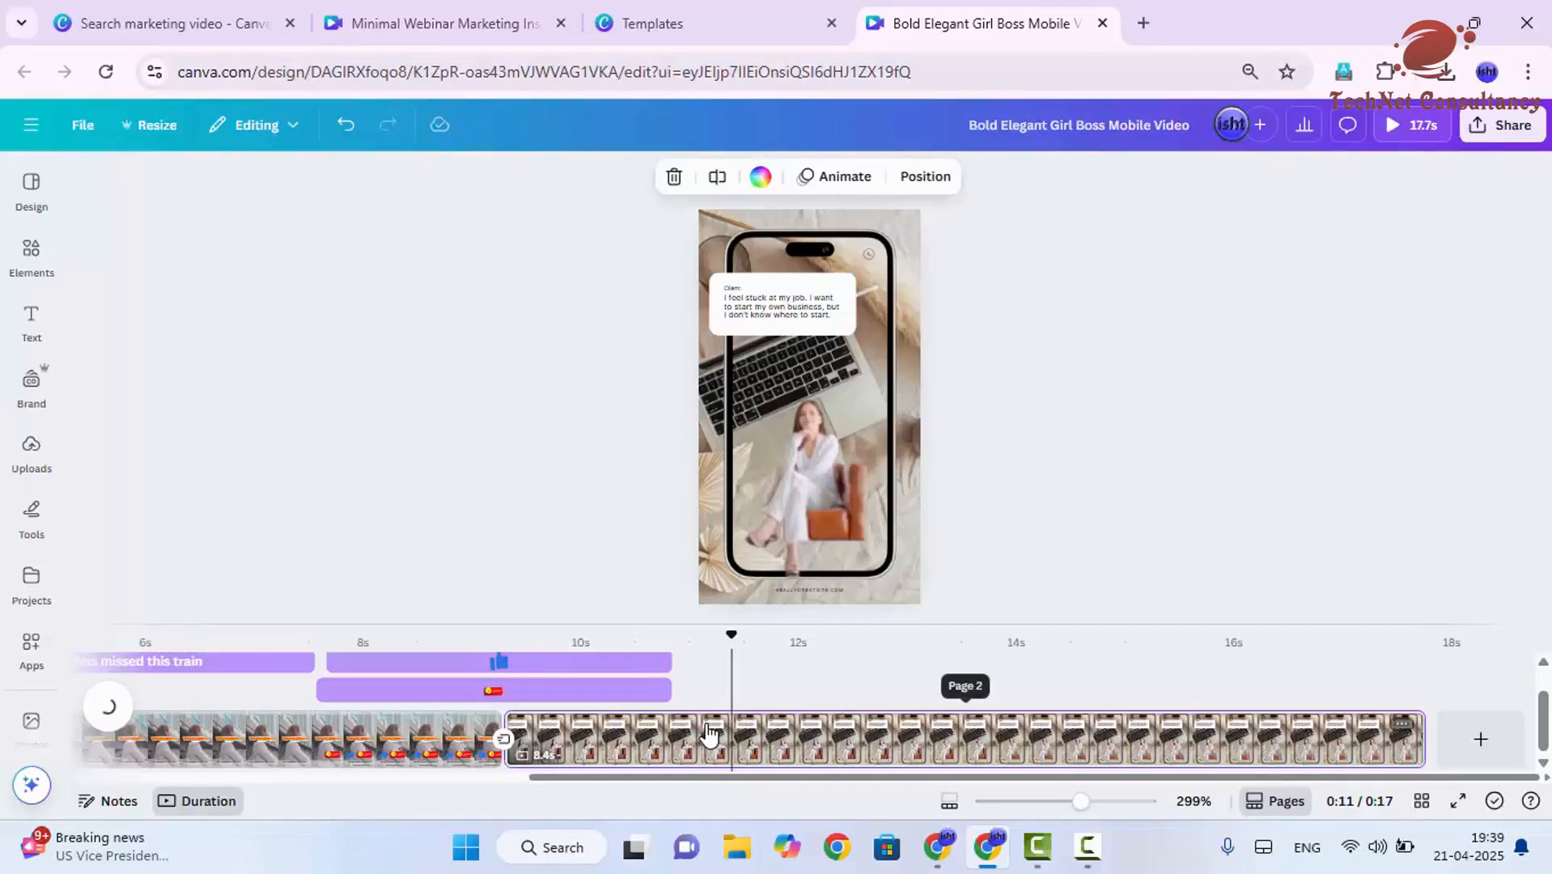
pyautogui.click(706, 728)
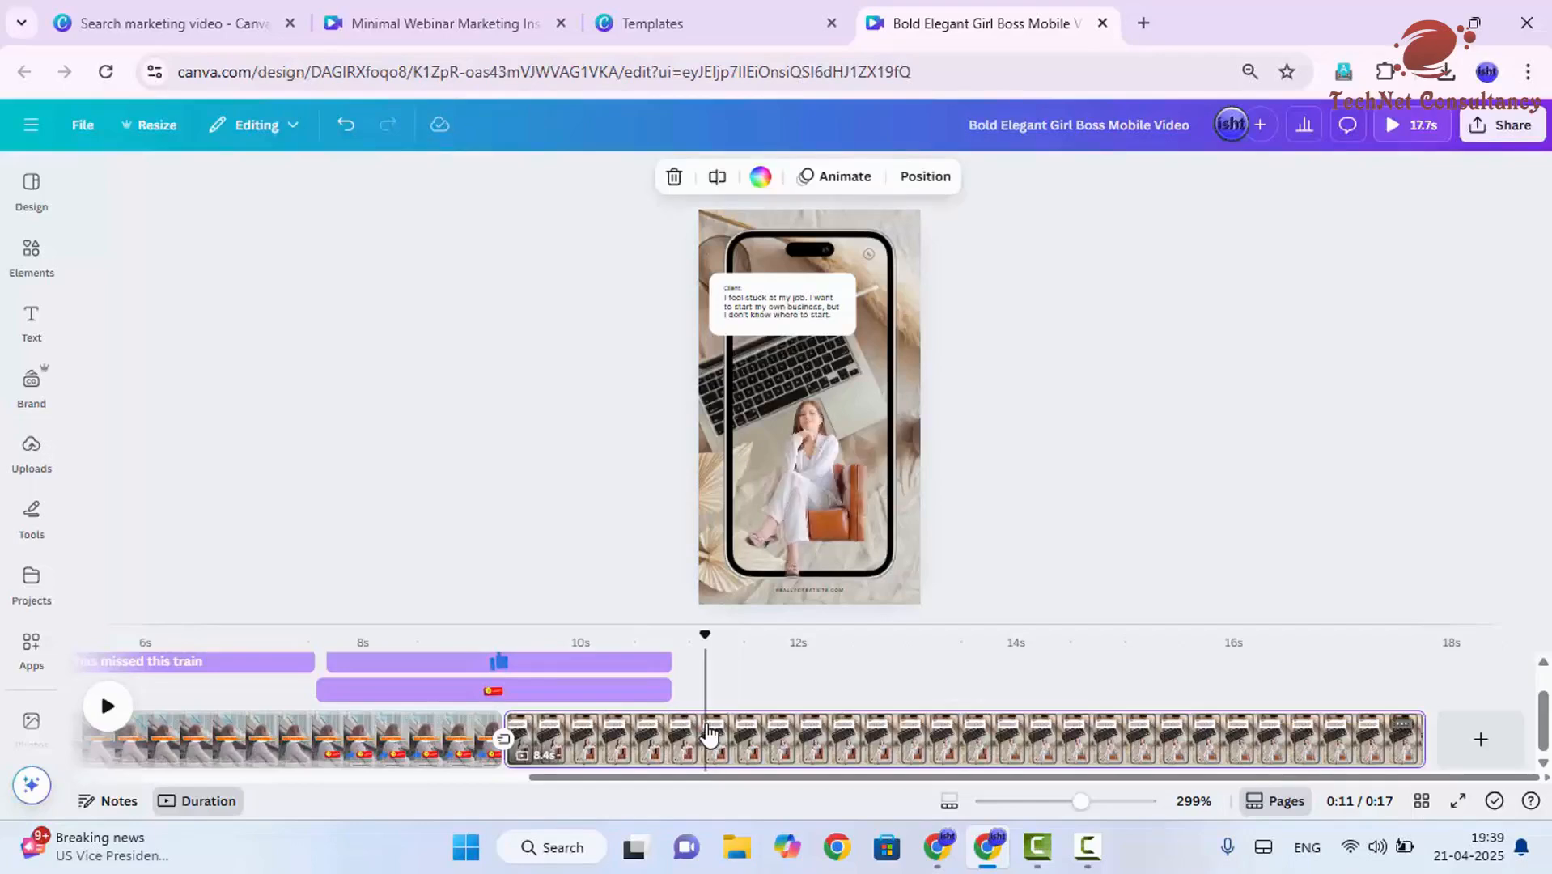
pyautogui.rightClick(709, 733)
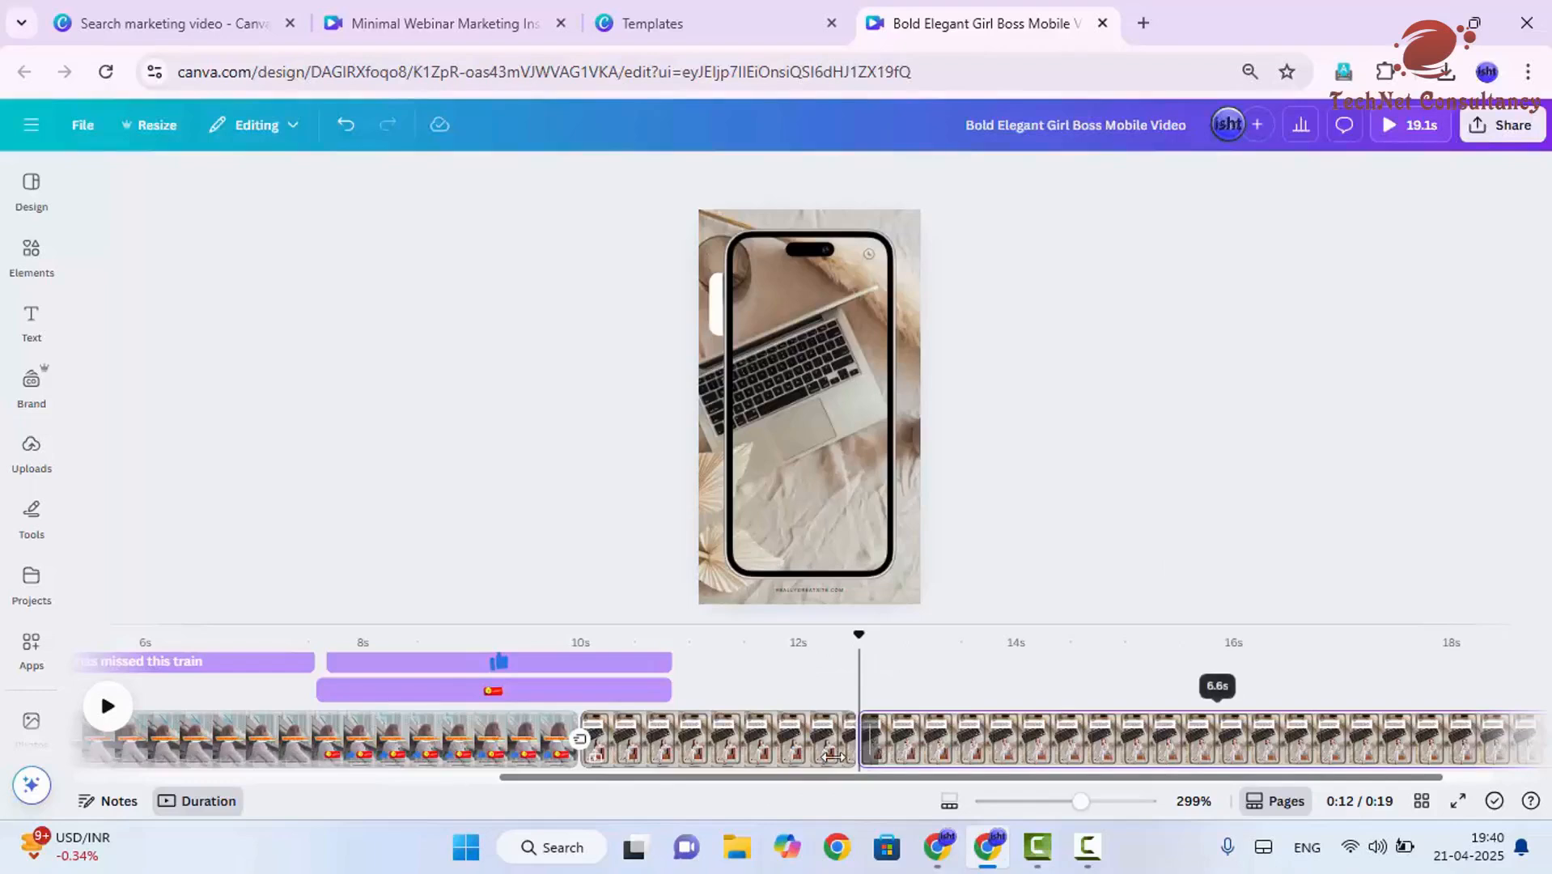
# - Add a 1.5-second Colour Wipe transition at the split between pages 2 and 3 and look through the other transition options
pyautogui.moveTo(865, 773)
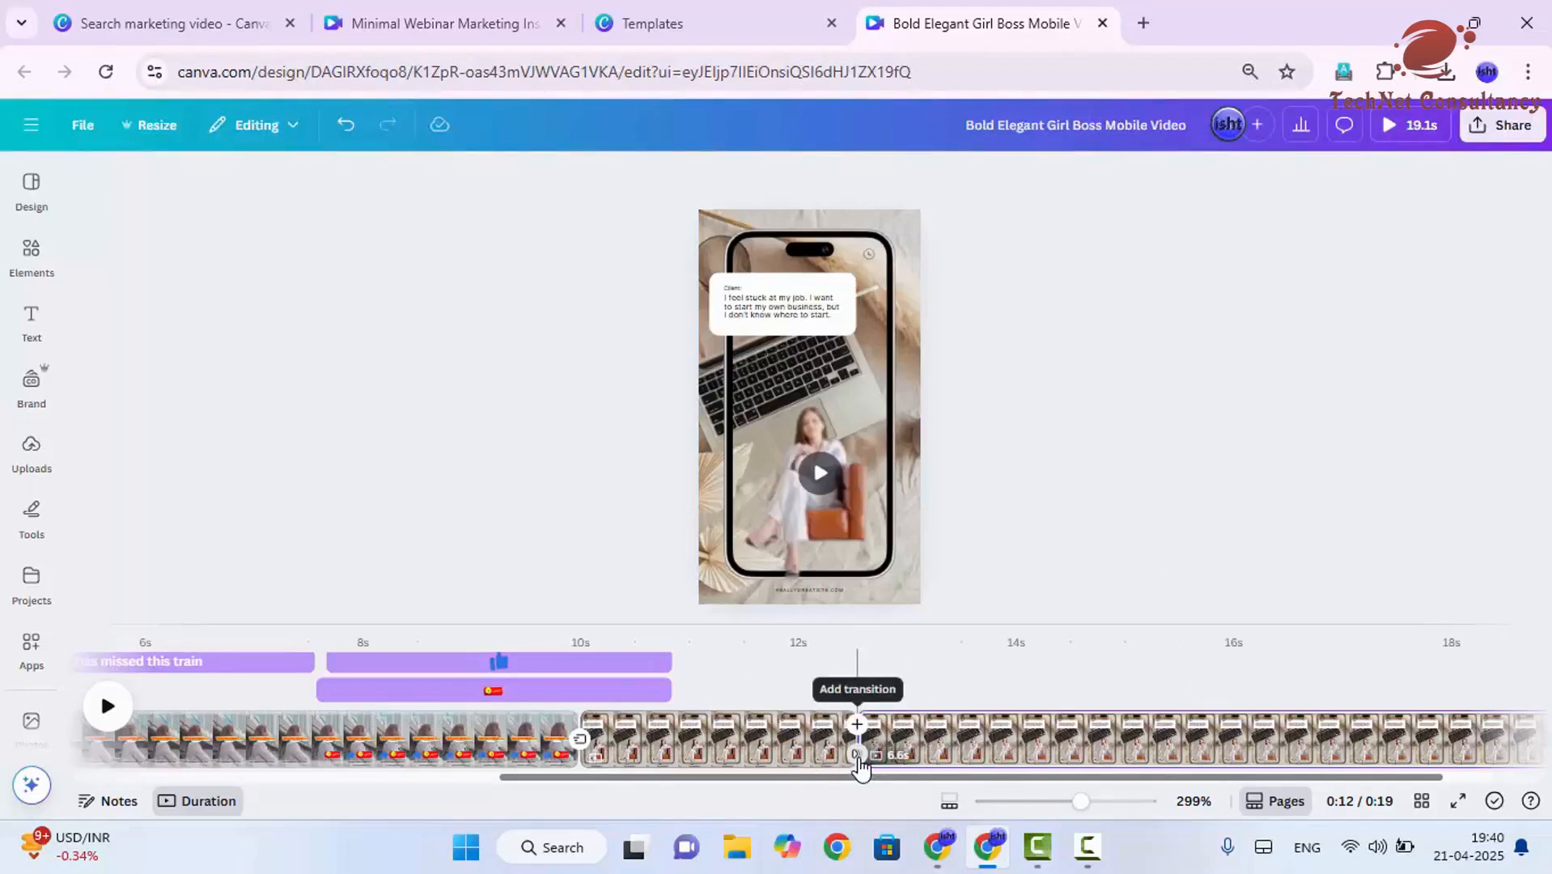
pyautogui.click(857, 755)
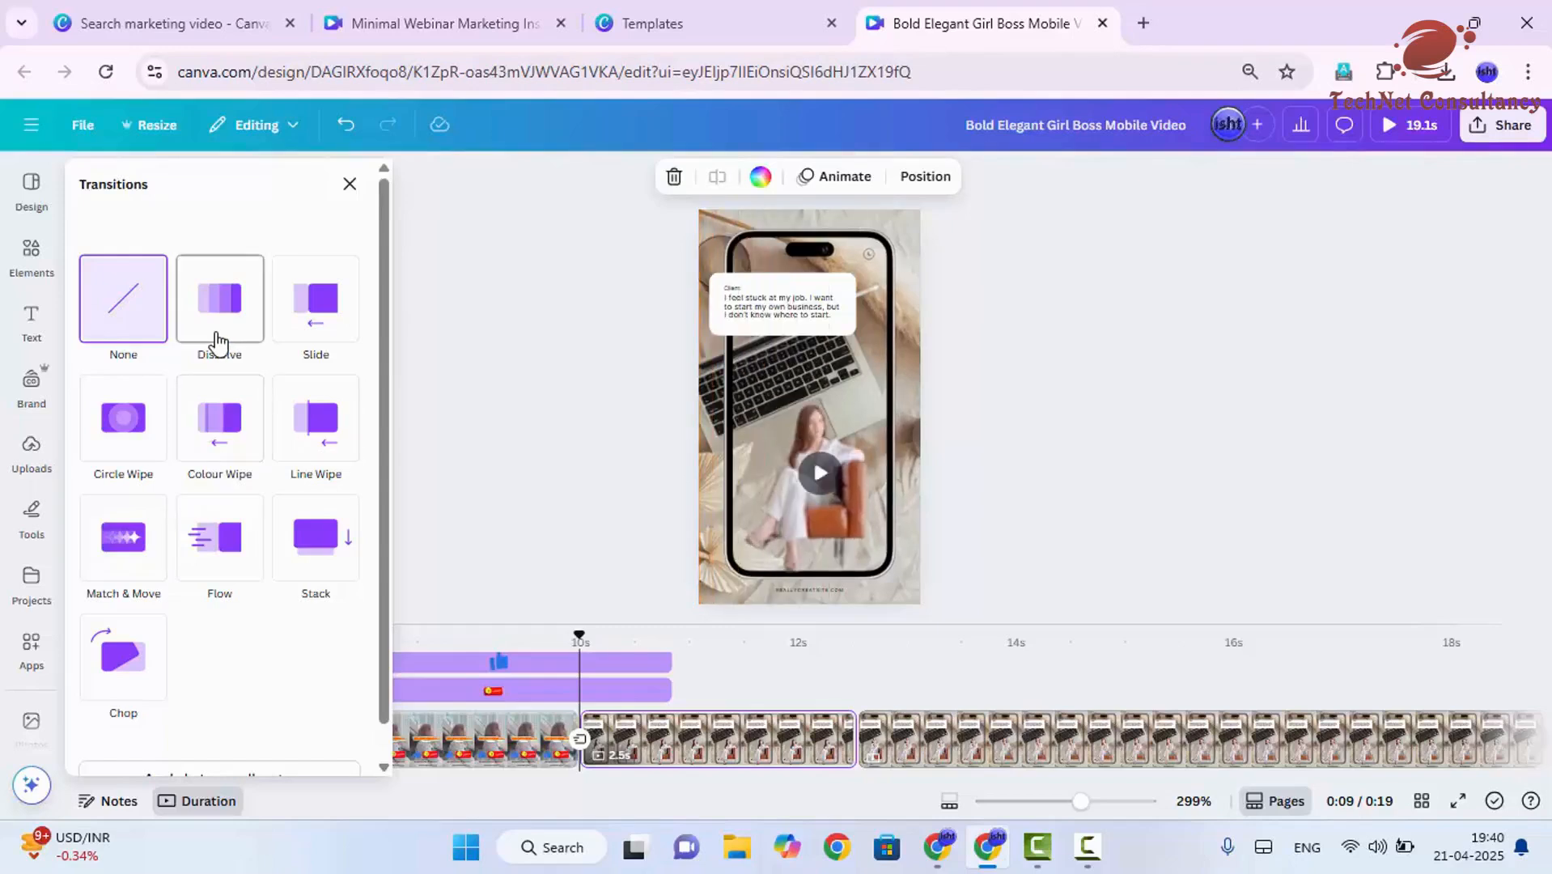
pyautogui.click(215, 450)
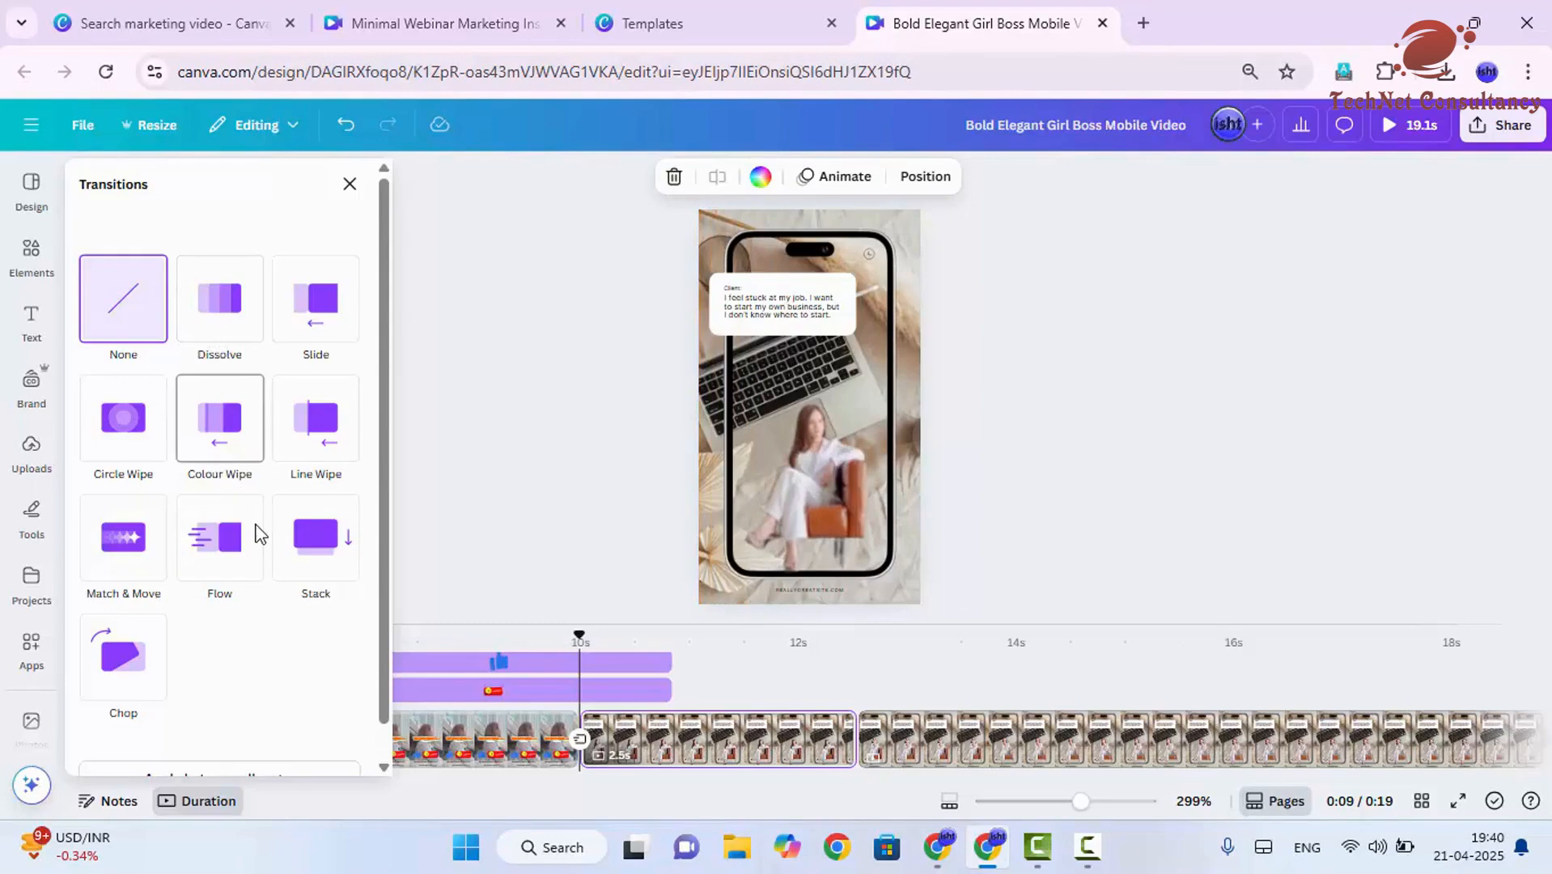
pyautogui.scroll(-2, 267, 615)
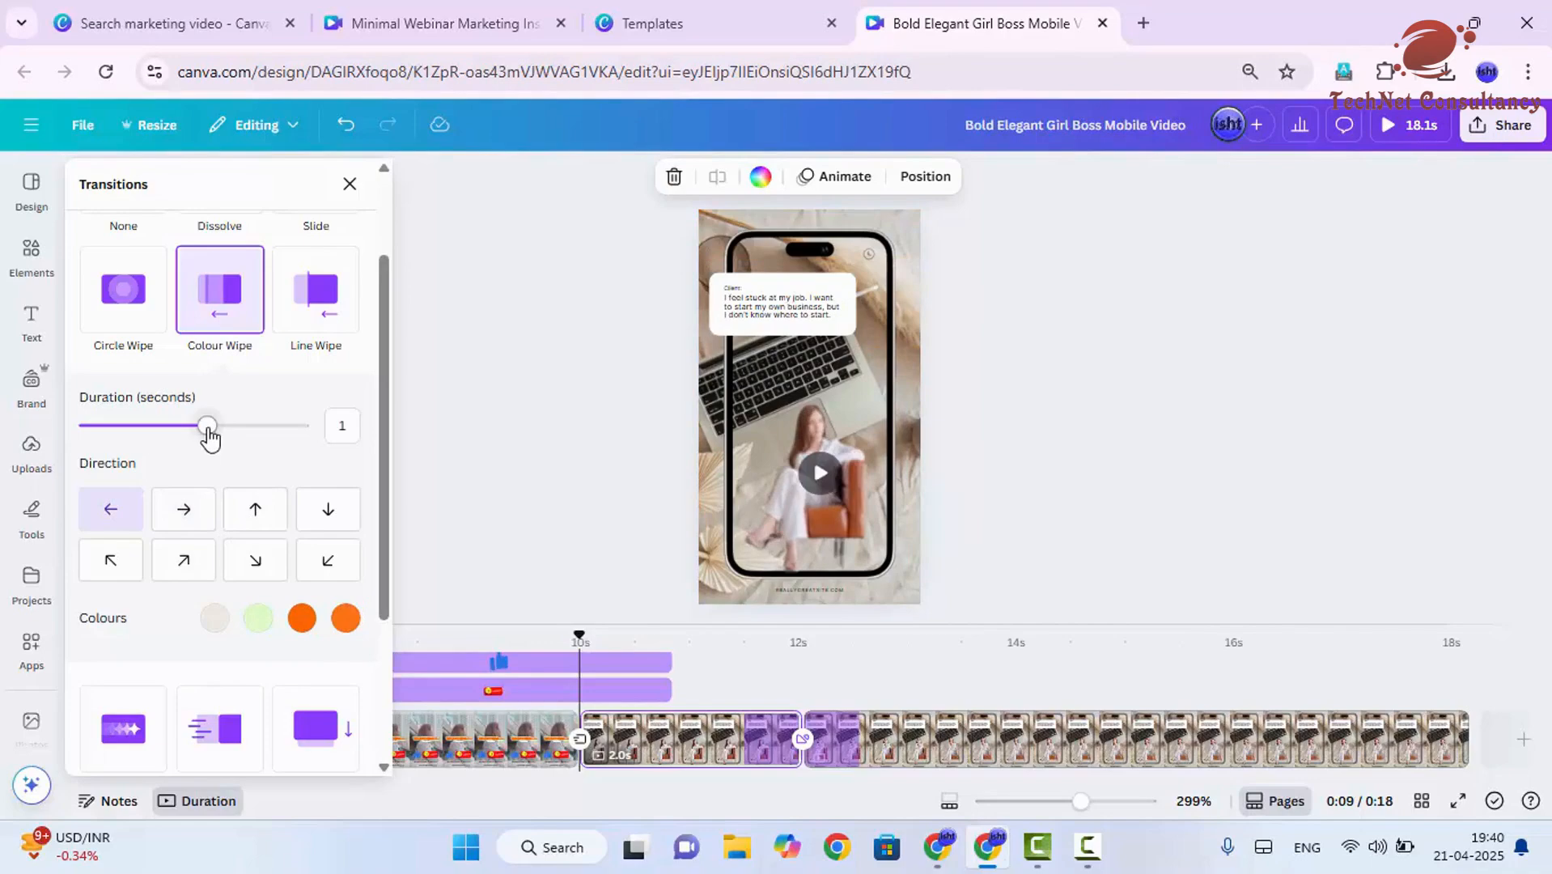
pyautogui.moveTo(208, 426); pyautogui.dragTo(273, 426)
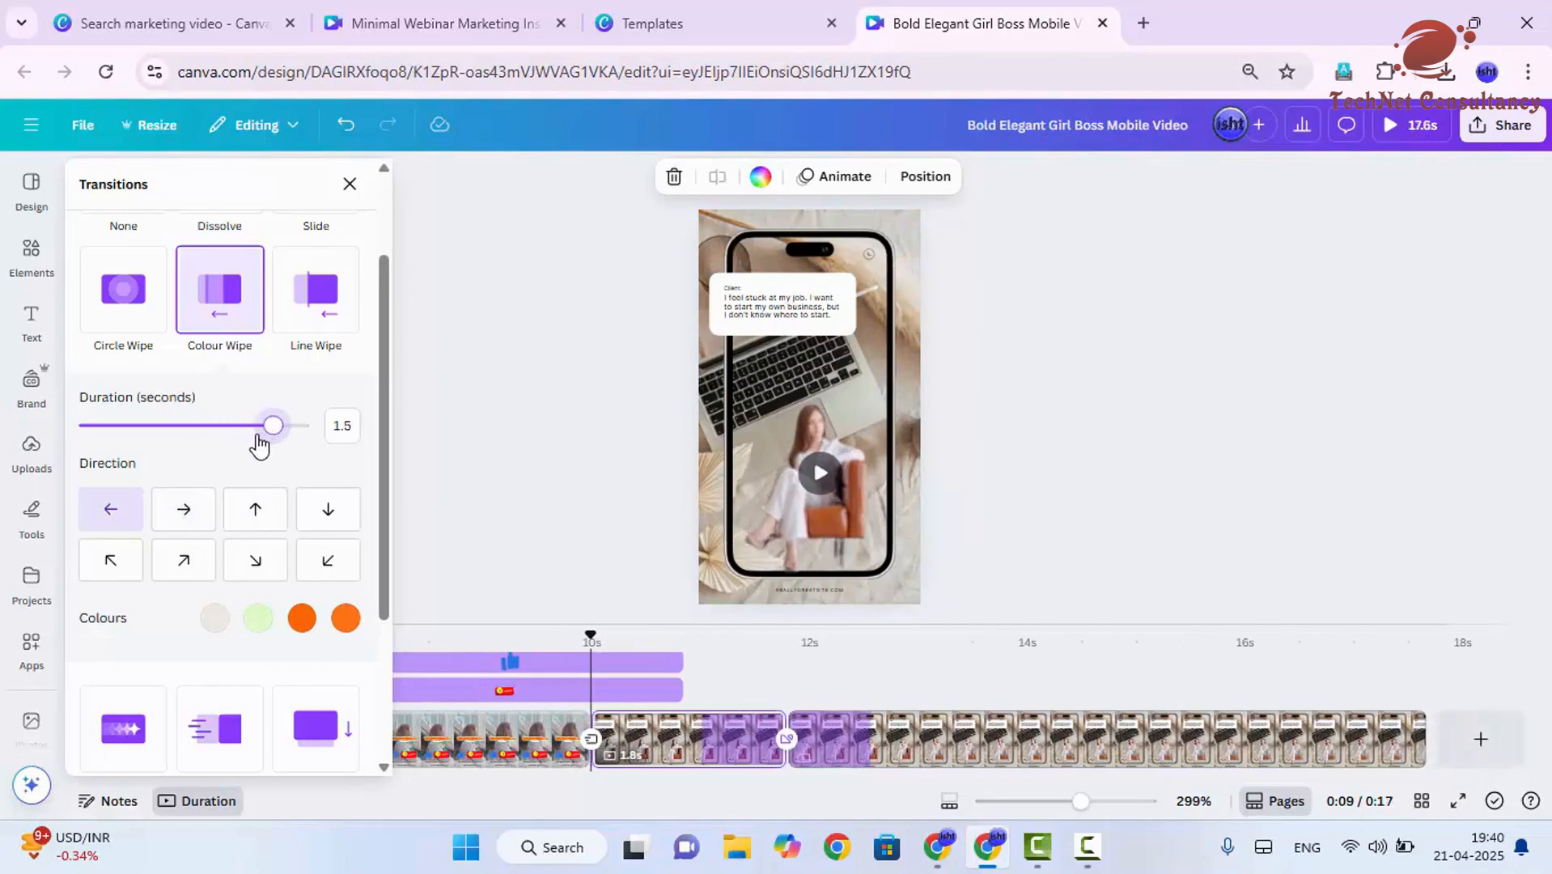
pyautogui.scroll(-2, 249, 639)
pyautogui.scroll(-2, 250, 662)
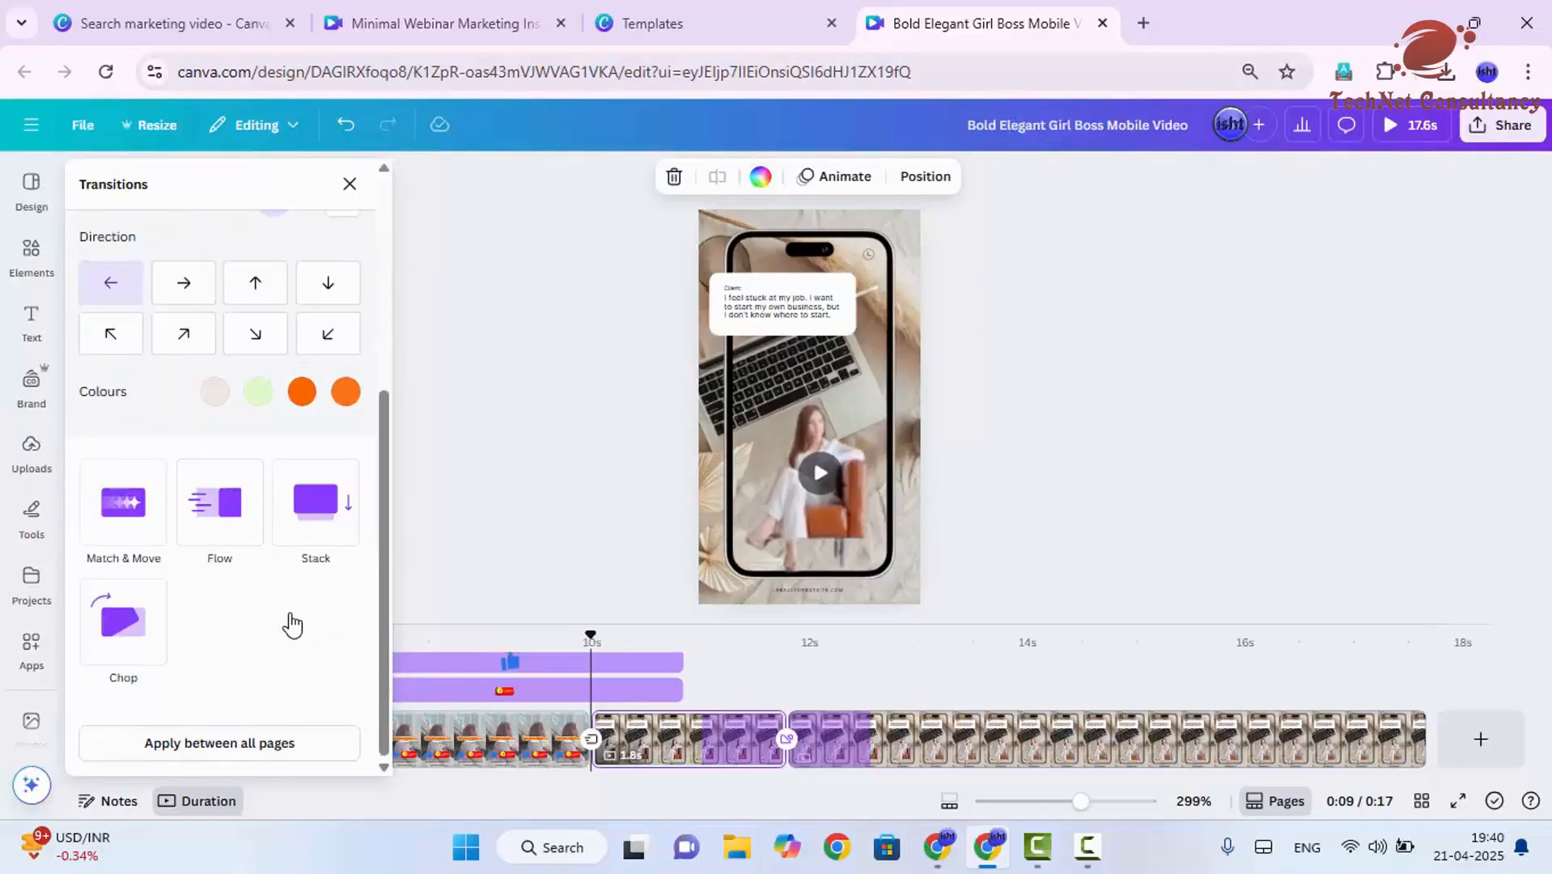
pyautogui.scroll(5, 287, 676)
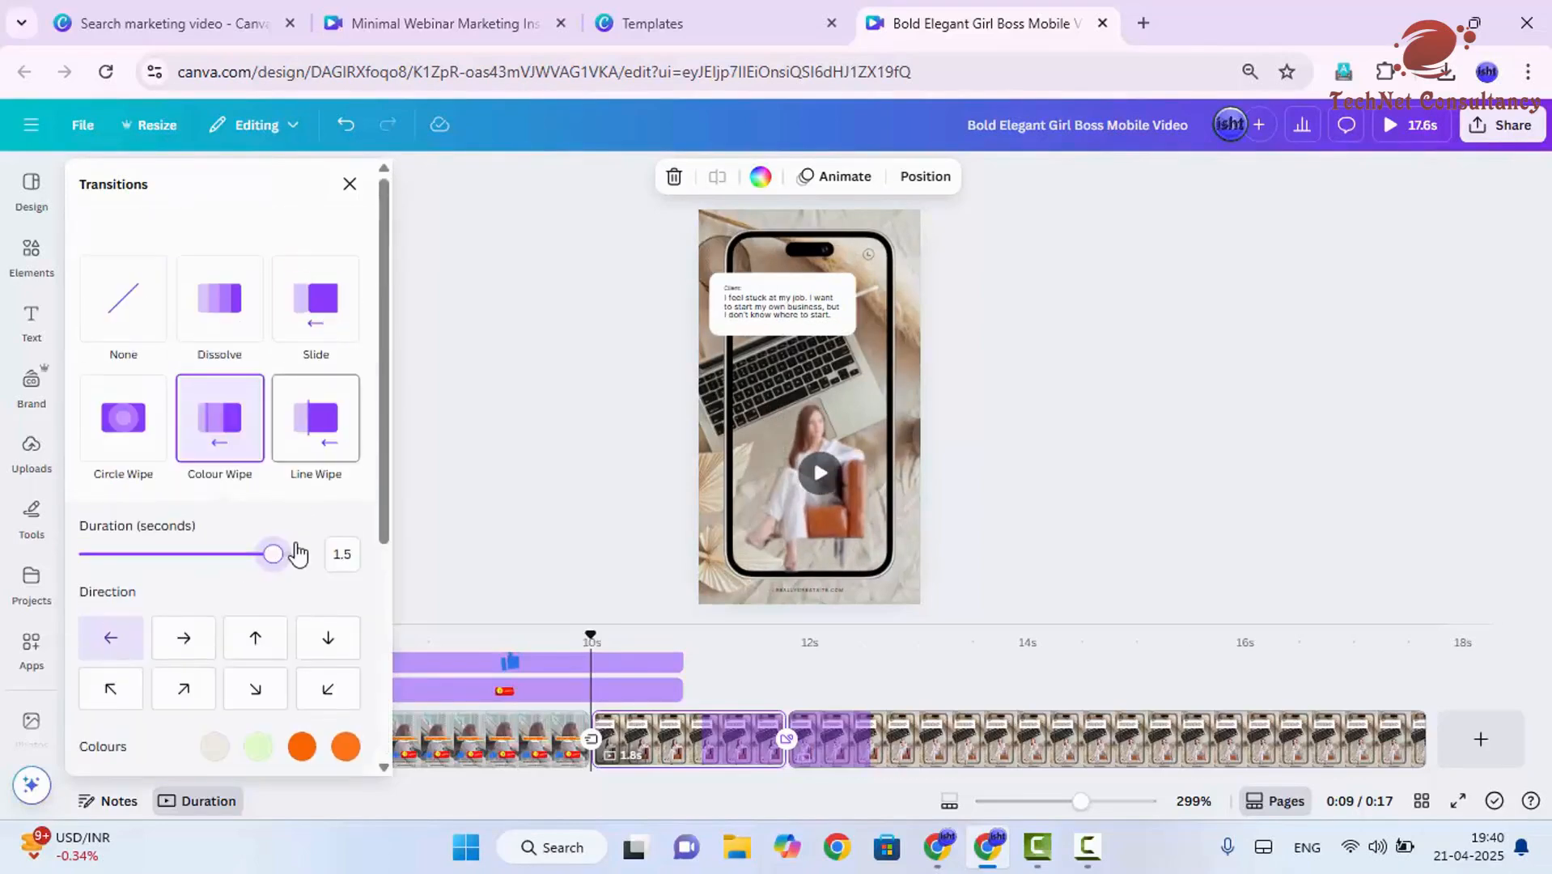
pyautogui.scroll(-5, 289, 688)
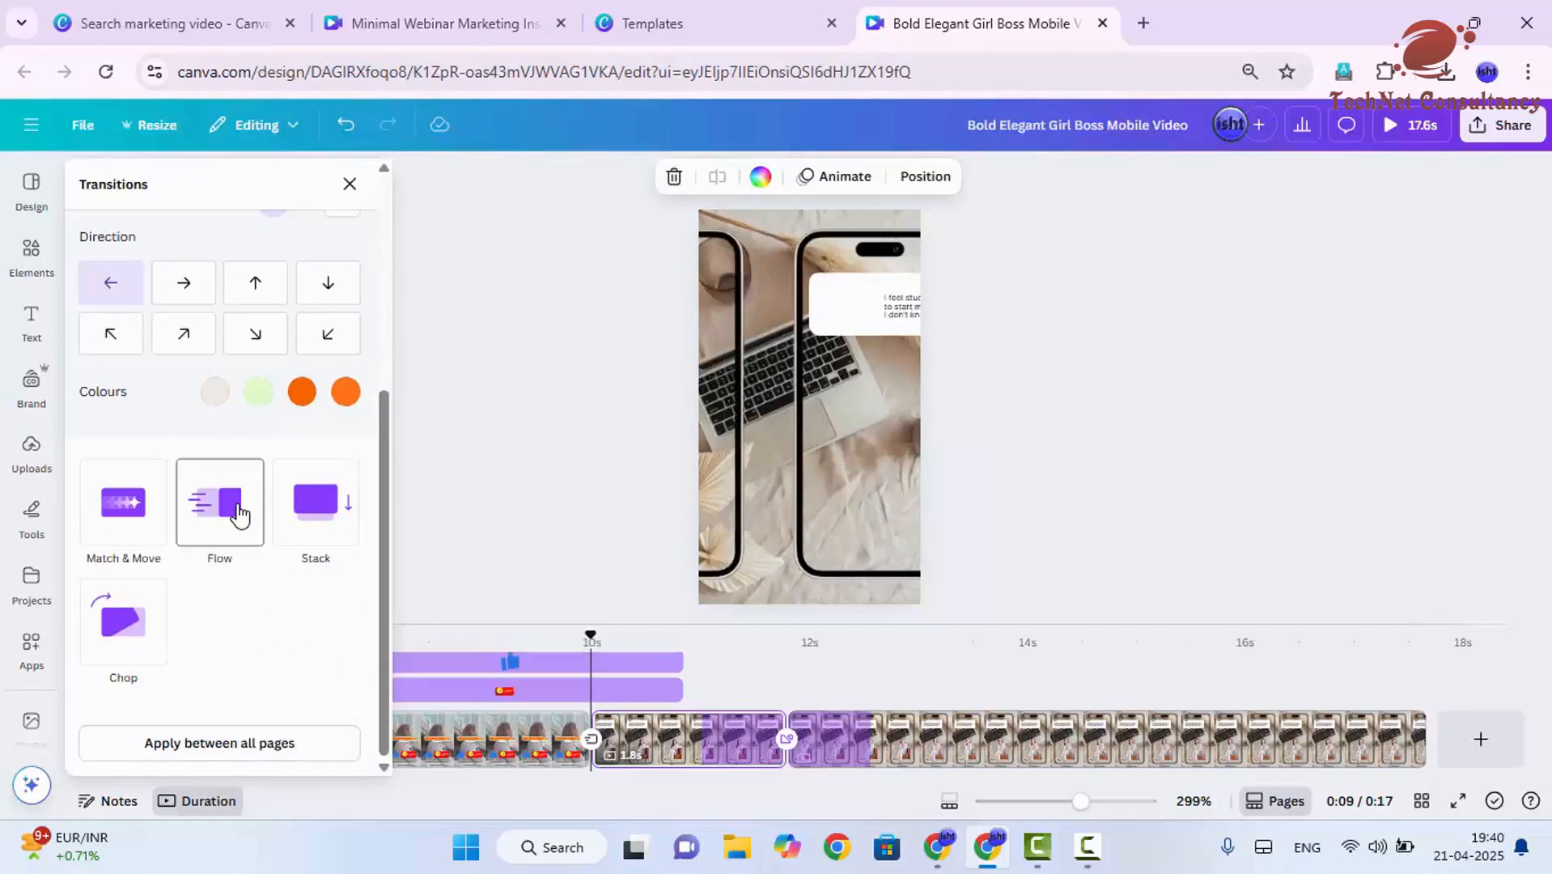
pyautogui.scroll(5, 243, 485)
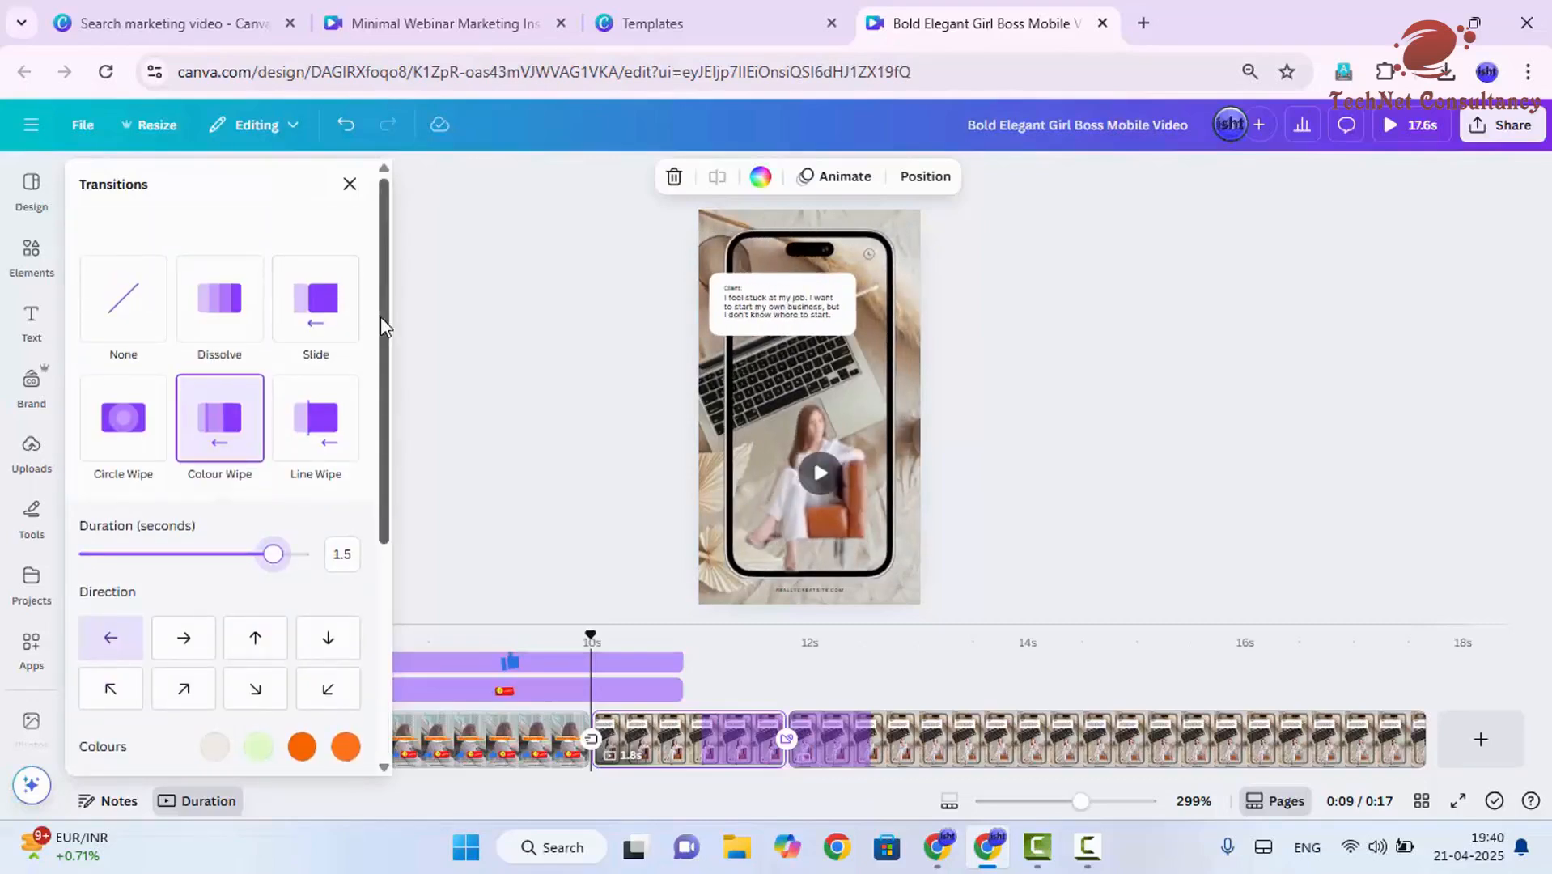
# - Download pages 1-3 as a 1080p MP4 video and save it as Bold Elegant Girl Boss Mobile Video.mp4 in the Downloads folder
pyautogui.click(1504, 145)
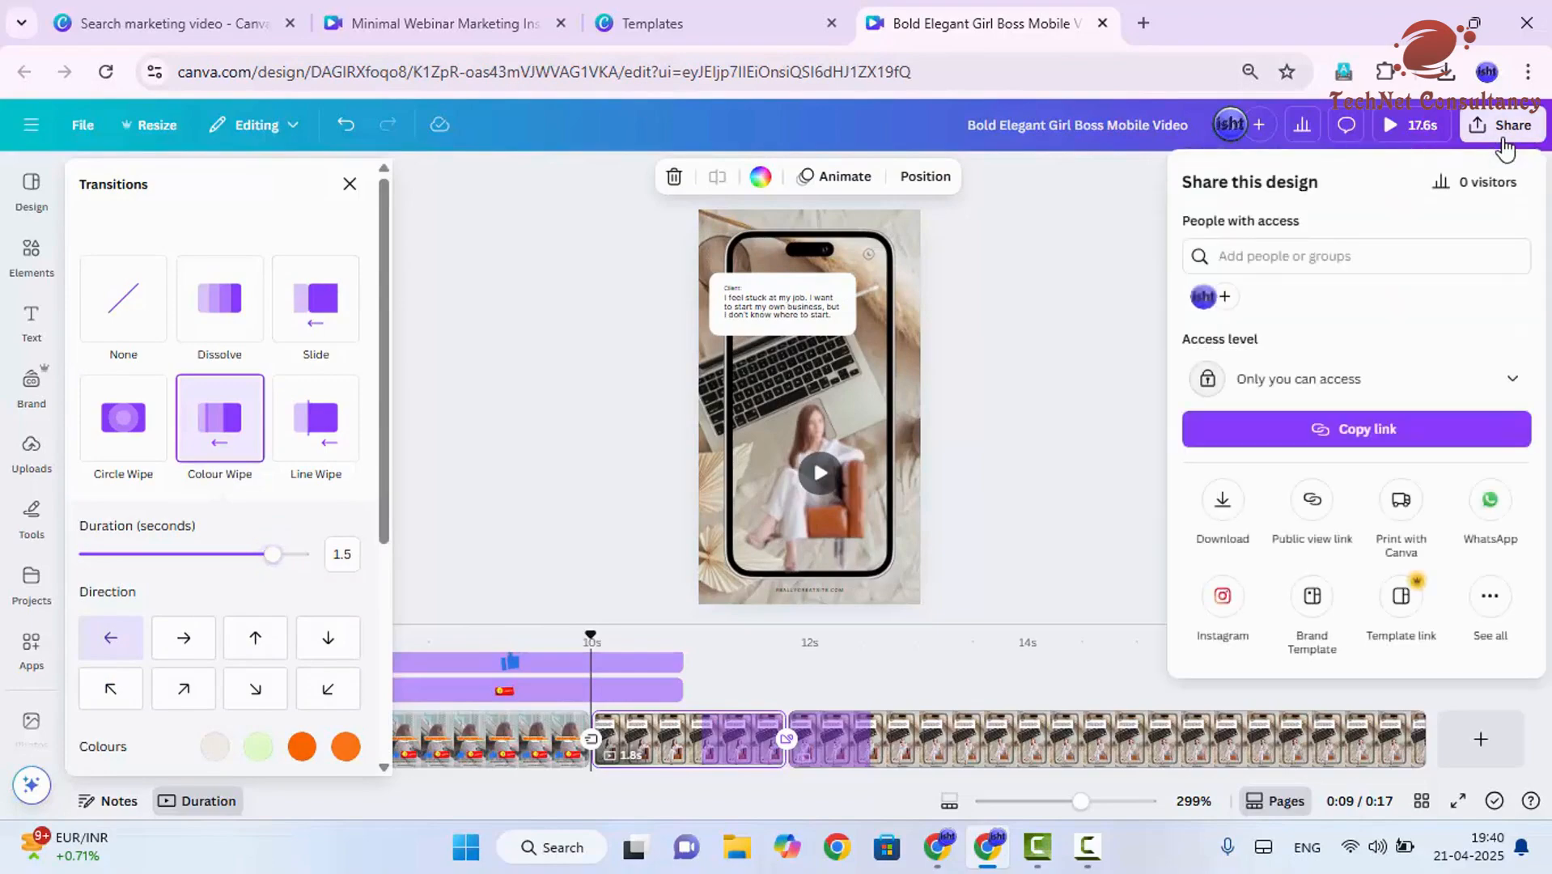
pyautogui.click(1224, 502)
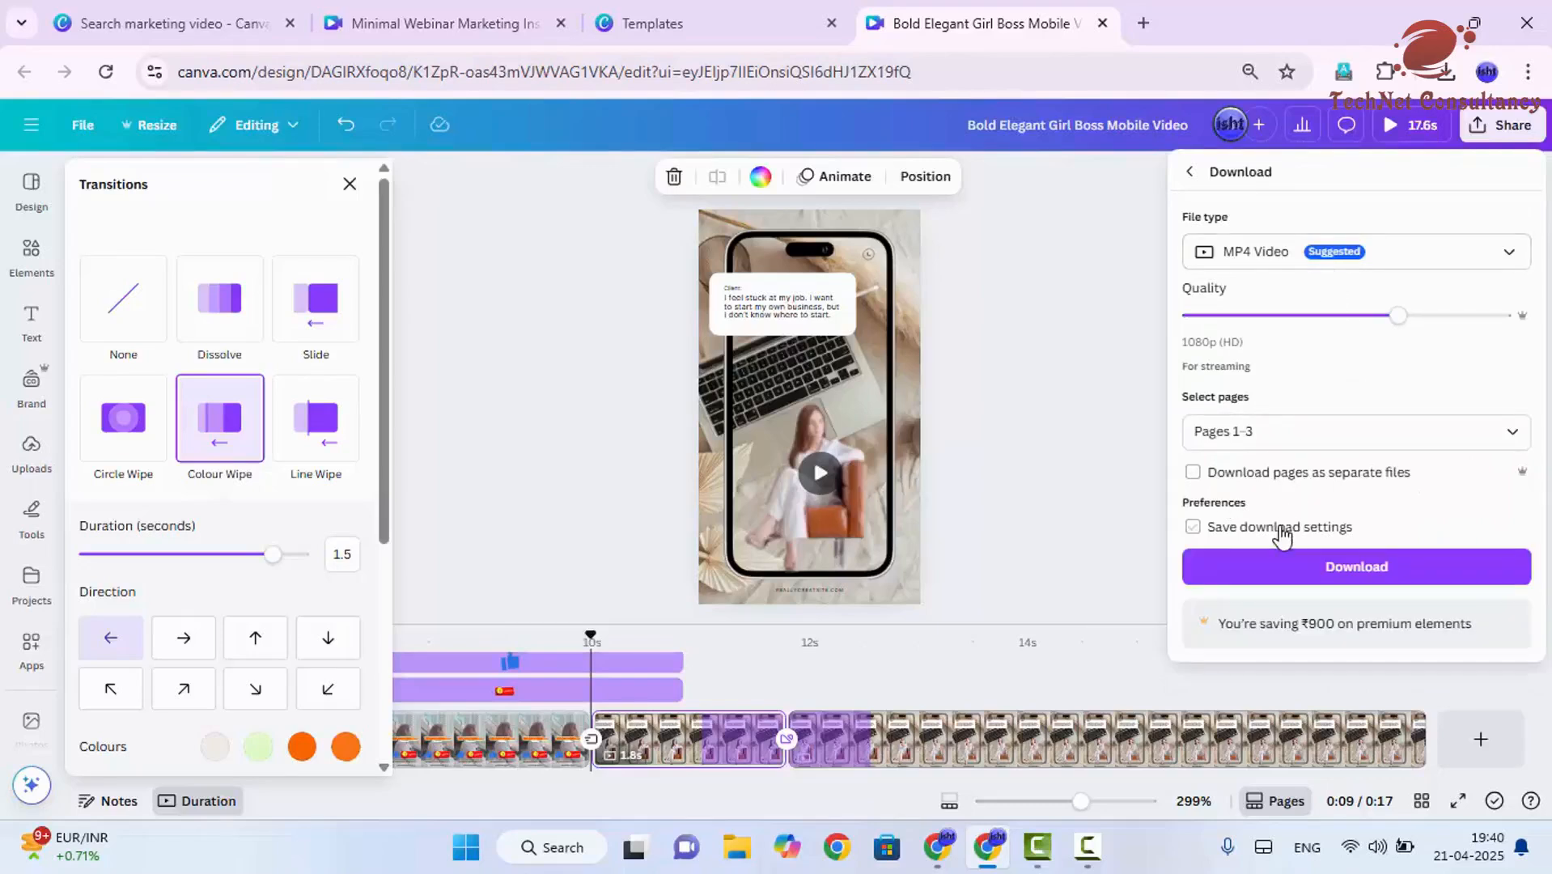
pyautogui.click(1277, 569)
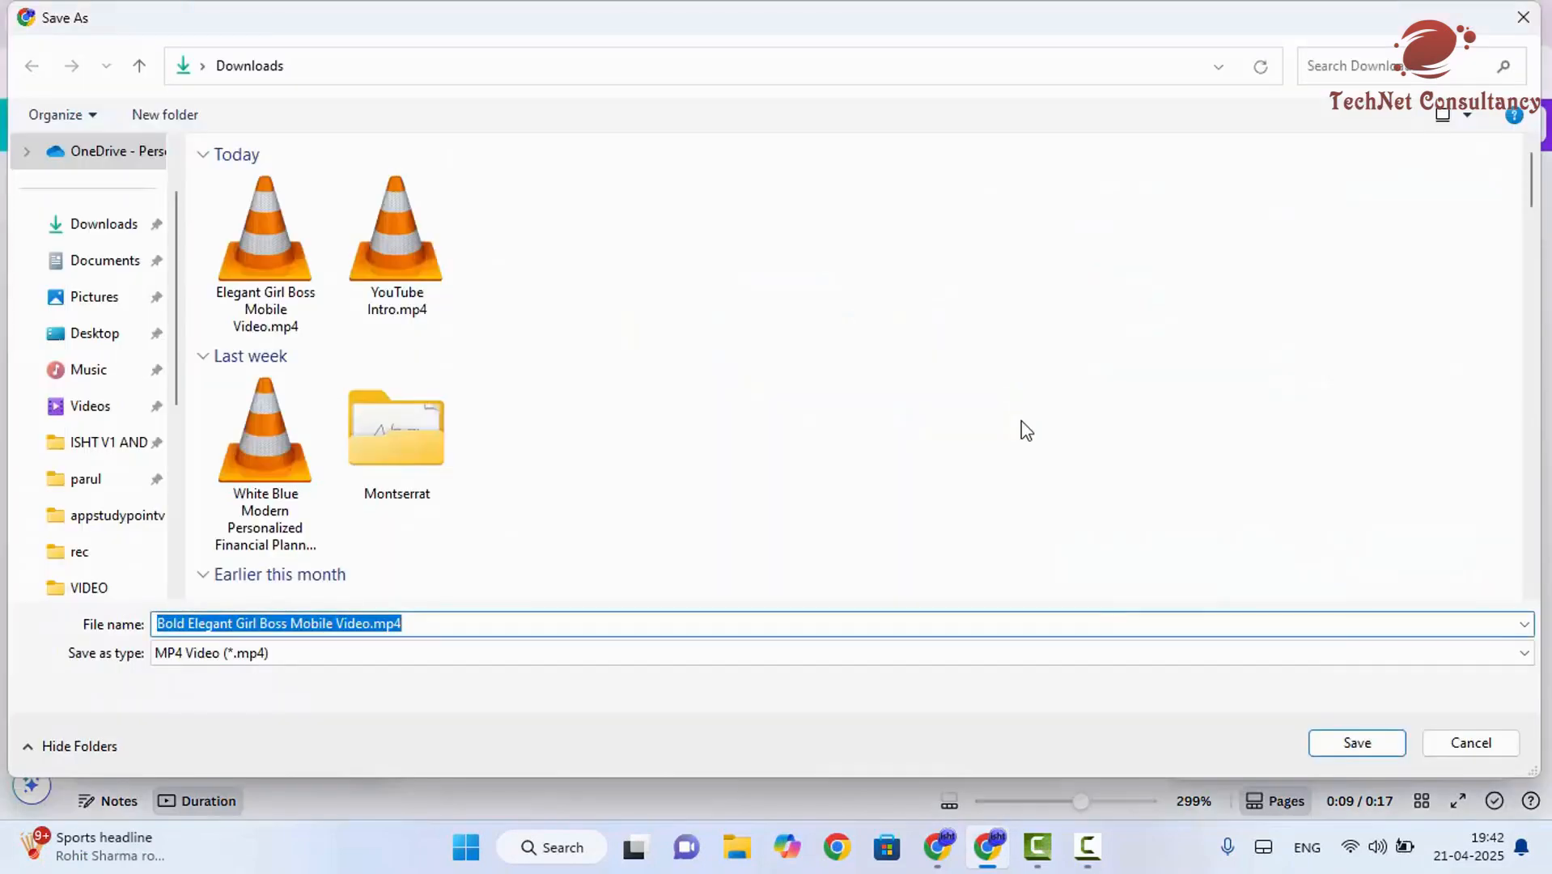
pyautogui.click(1357, 742)
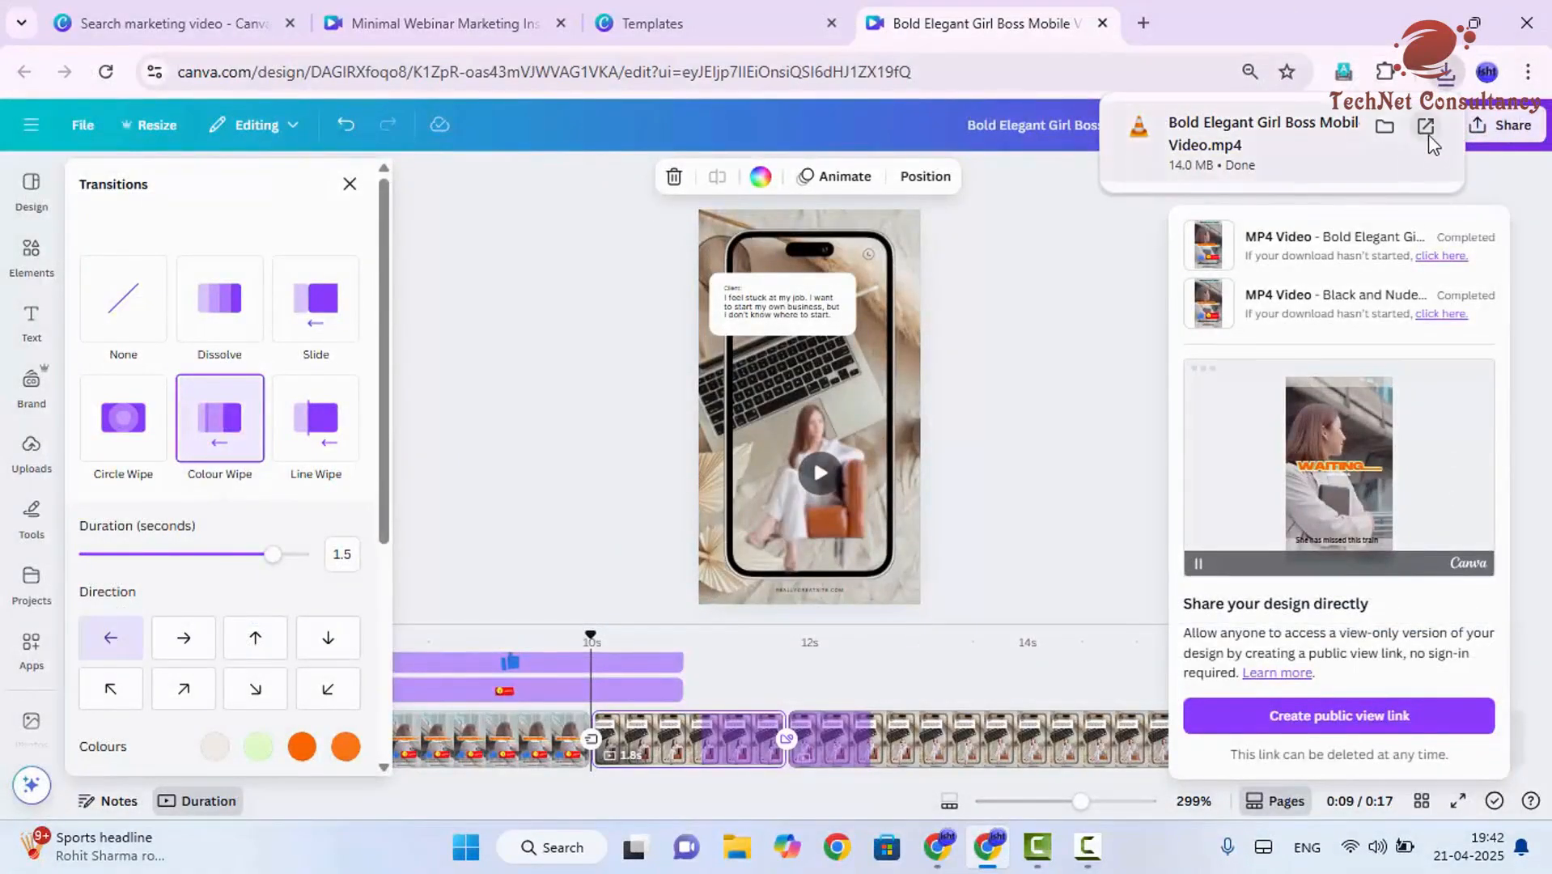
# - Open the downloaded MP4 in VLC media player and watch it in full screen
pyautogui.click(1425, 123)
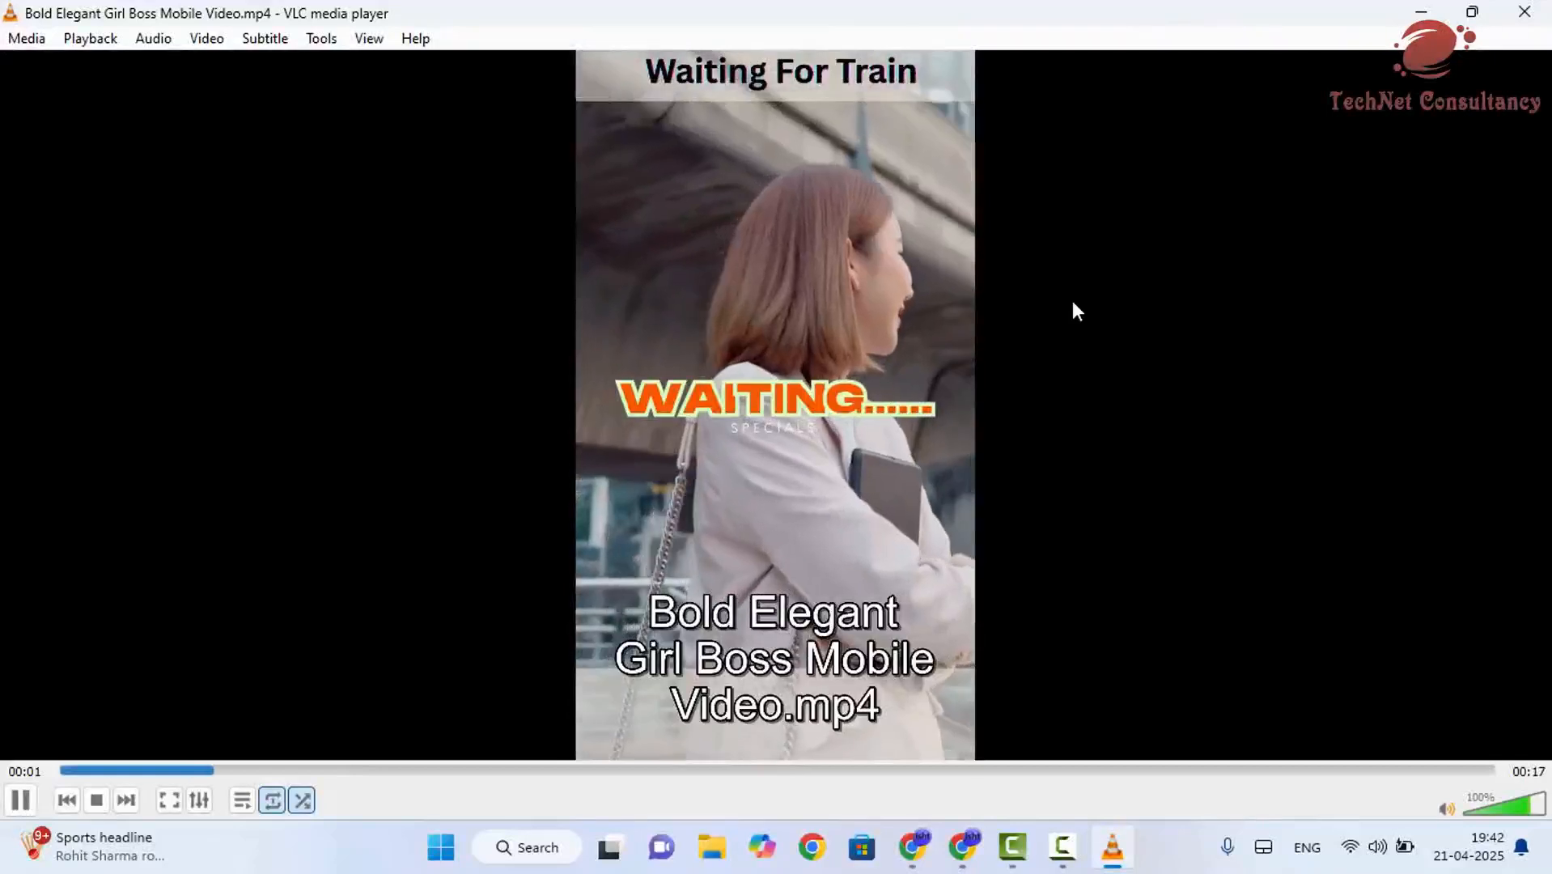
pyautogui.doubleClick(1075, 309)
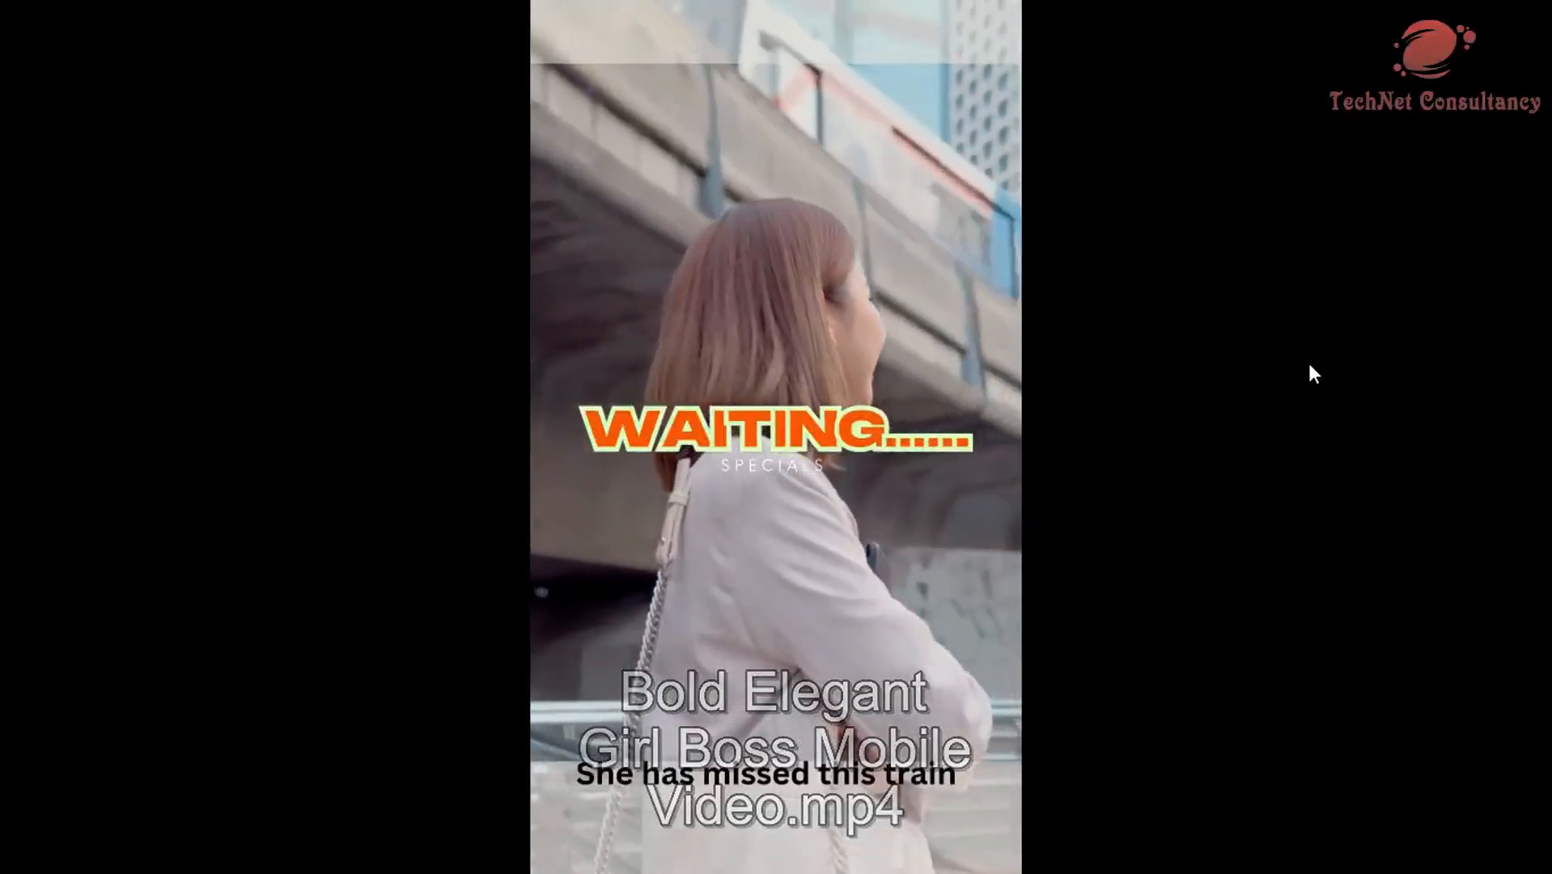